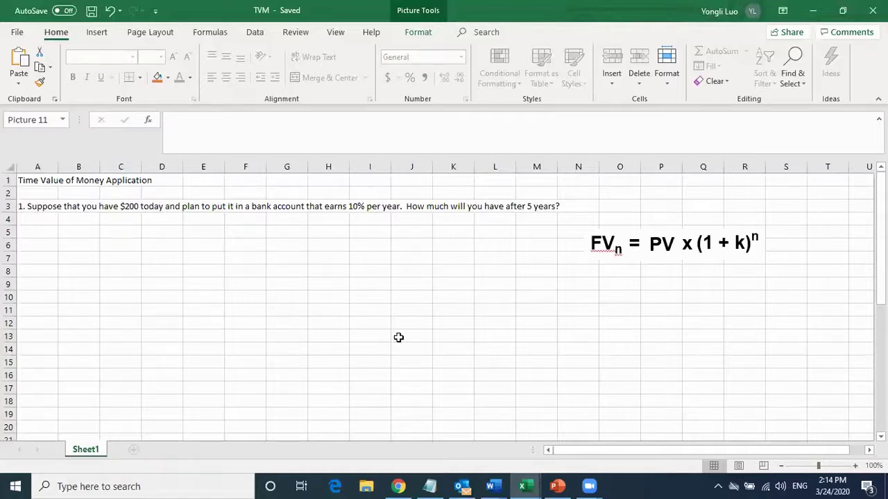
# Enter the heading 'Future Value of a Lump Sum' in cell A4 below question 1.
pyautogui.click(46, 213)
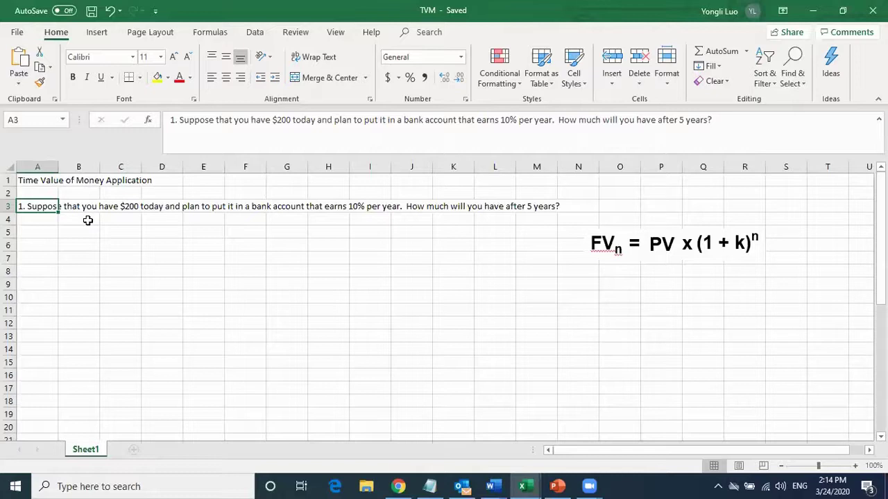
pyautogui.click(203, 228)
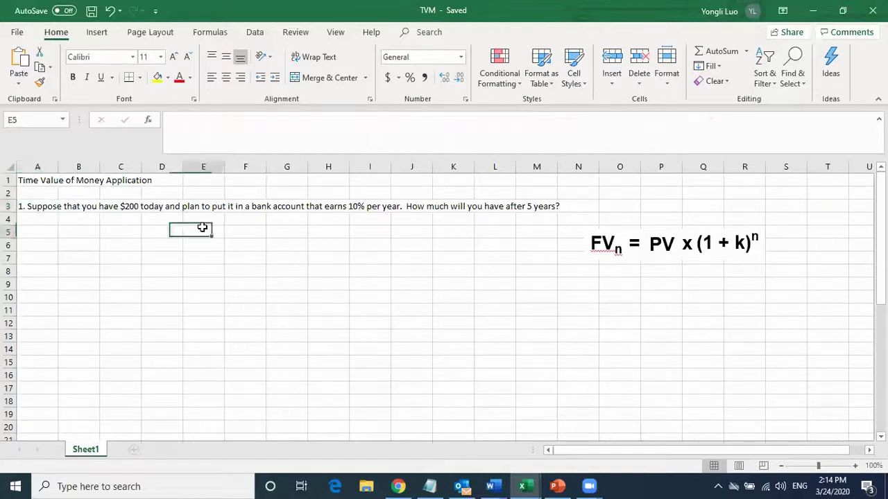
pyautogui.click(39, 220)
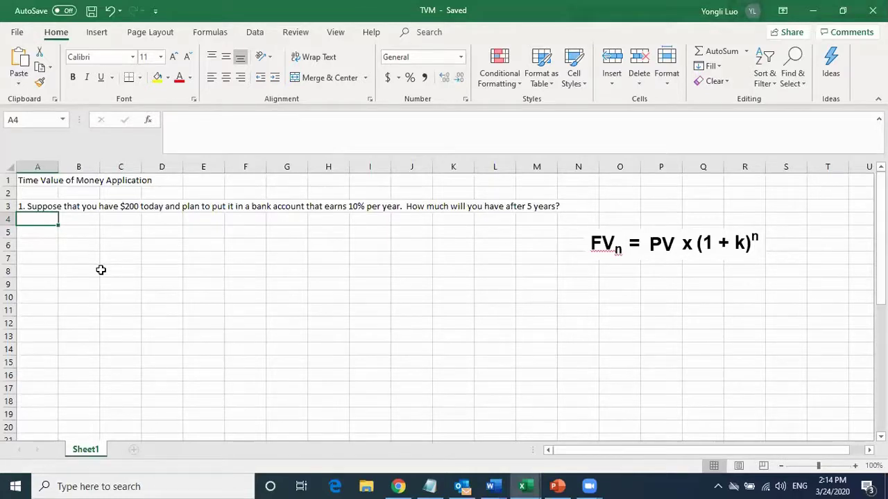
pyautogui.write('Fut')
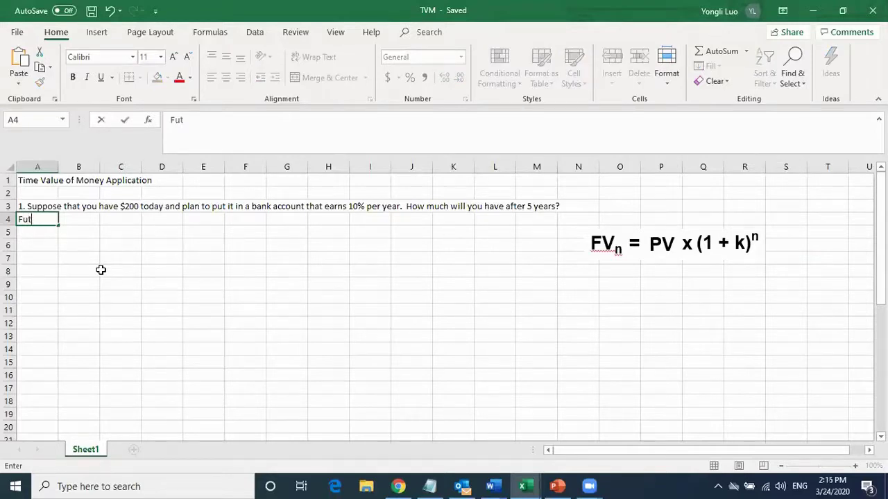
pyautogui.write('ure Value of a')
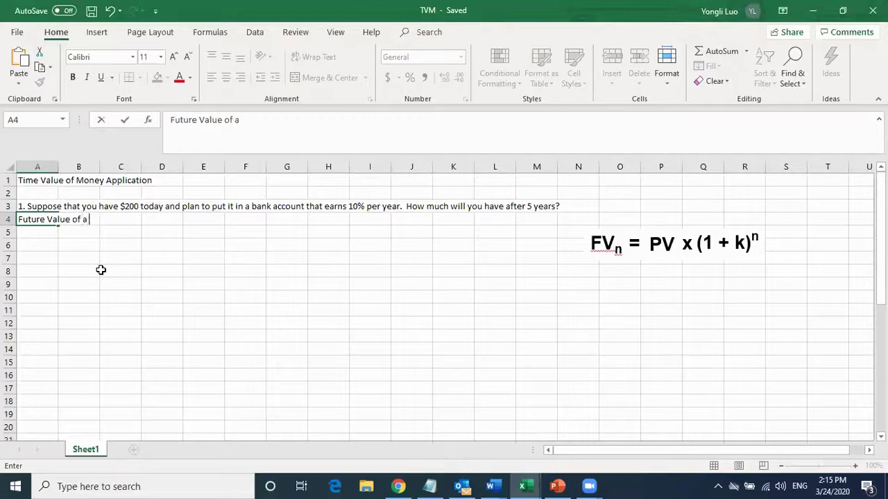
pyautogui.write(' Lump Sum')
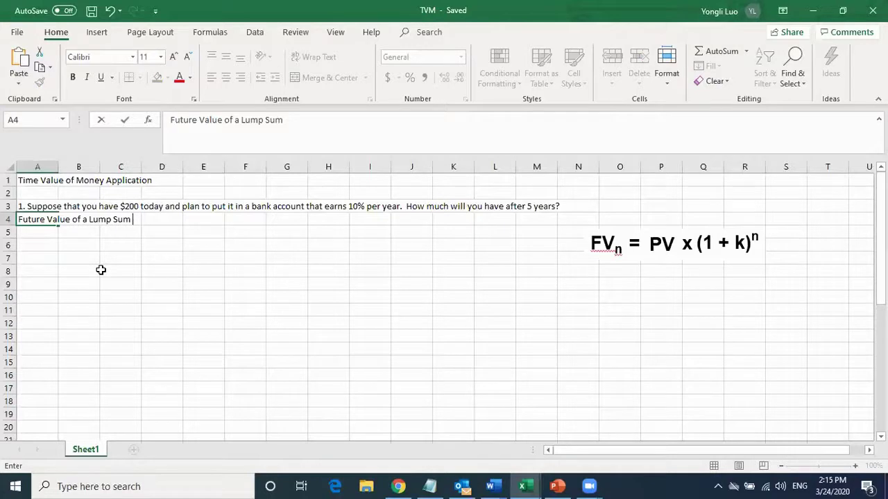
pyautogui.click(81, 232)
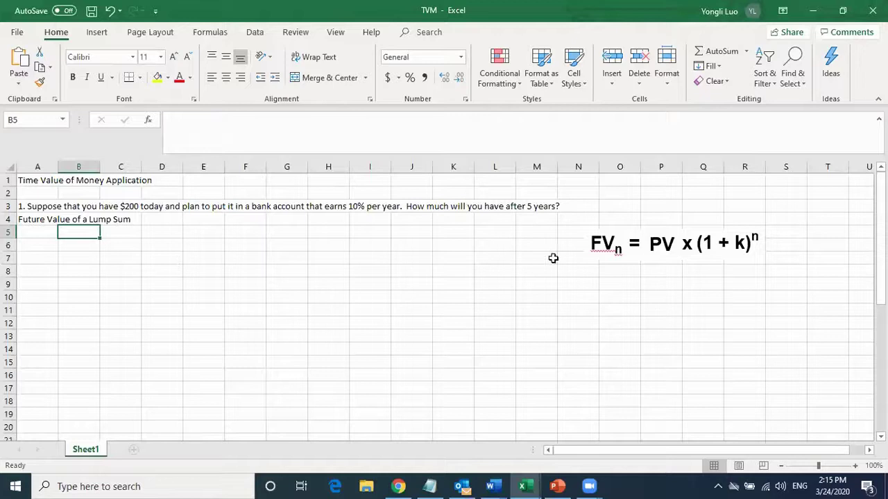
# Type the labels PV, k, N and FV= down column B in B5:B8.
pyautogui.click(633, 244)
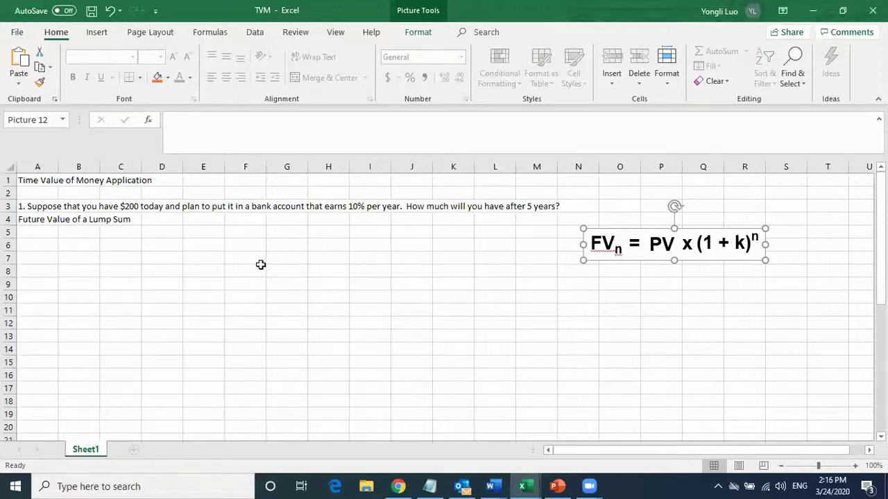
pyautogui.click(83, 235)
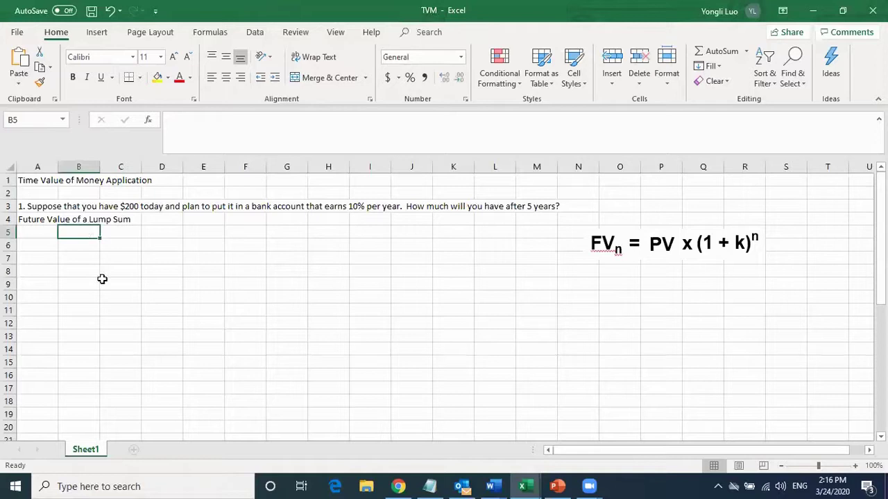
pyautogui.write('PV')
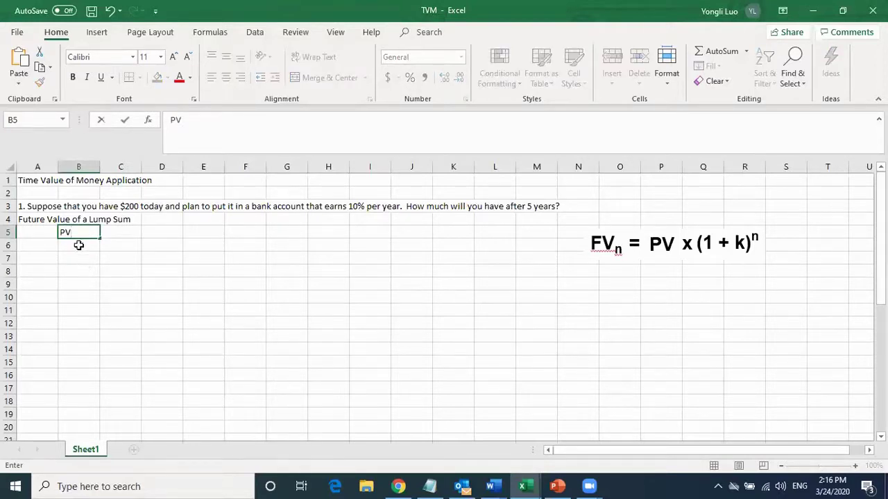
pyautogui.press('Return')
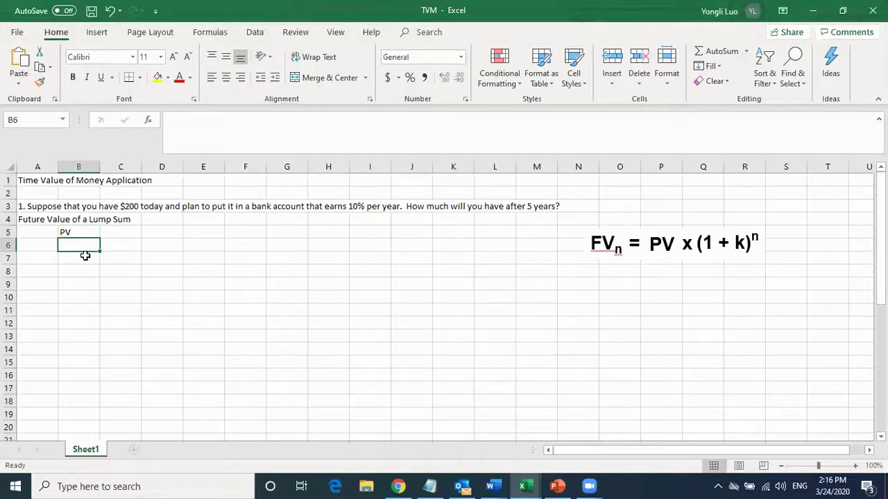
pyautogui.write('k')
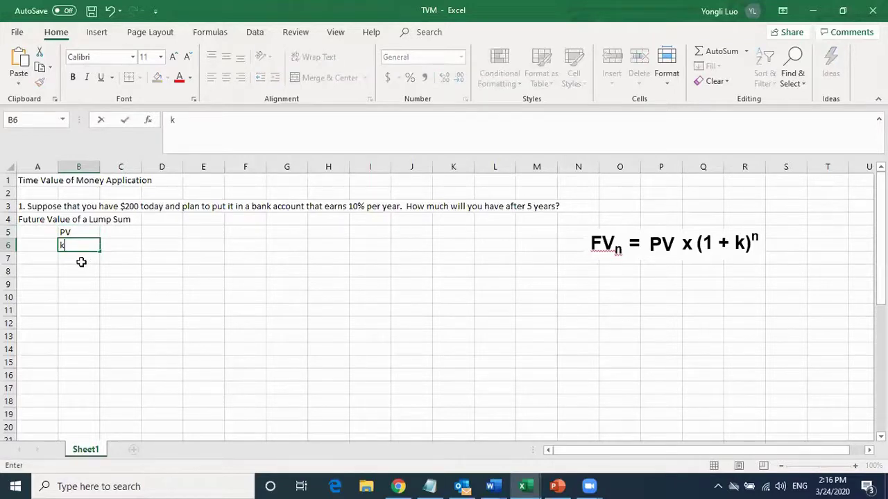
pyautogui.press('Return')
pyautogui.write('N')
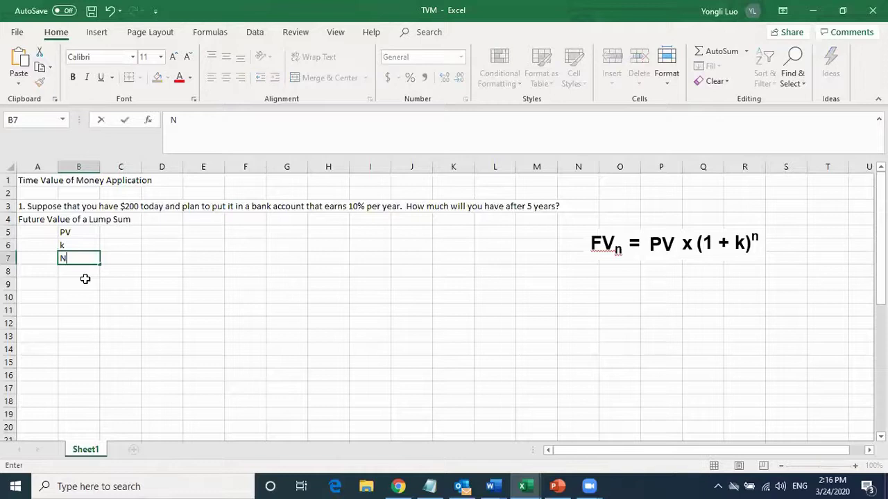
pyautogui.click(135, 273)
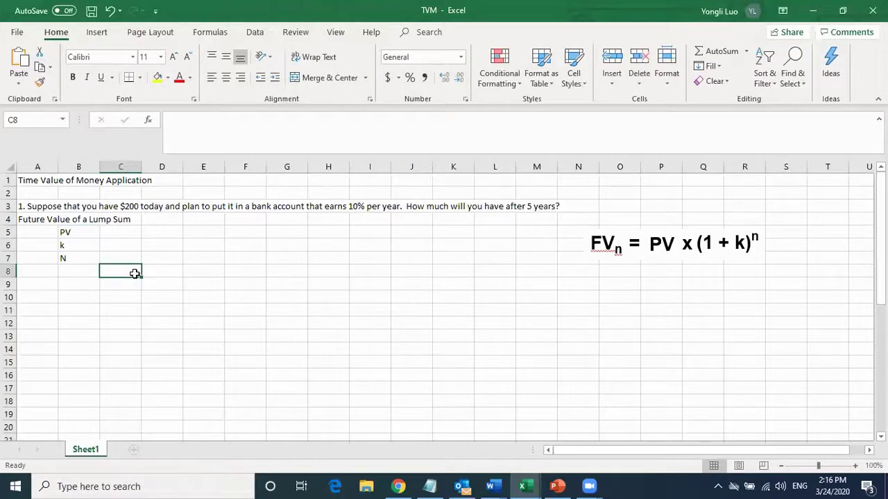
pyautogui.click(70, 273)
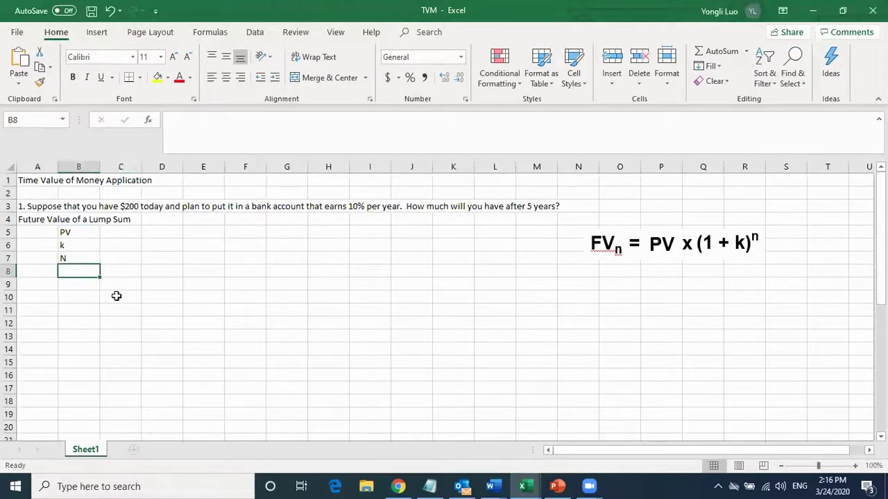
pyautogui.write('FV=')
# Enter the values 200, 10% and 5 in C5:C7 beside their labels.
pyautogui.click(124, 235)
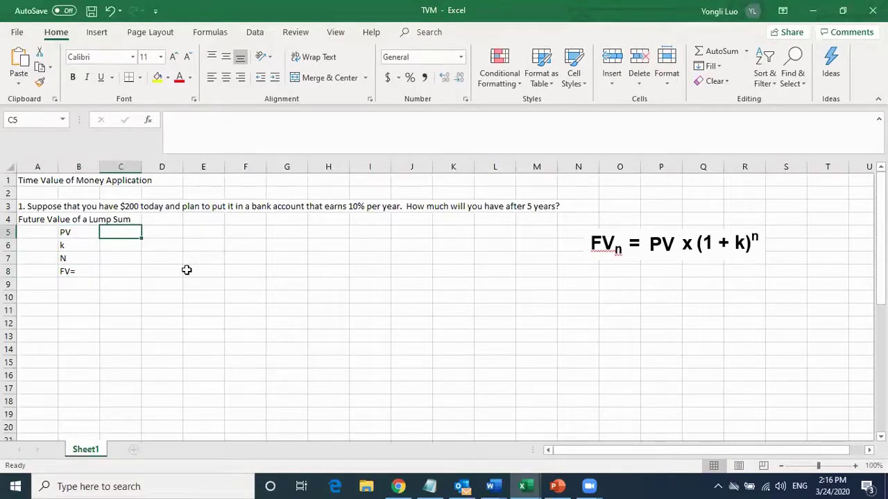
pyautogui.write('200')
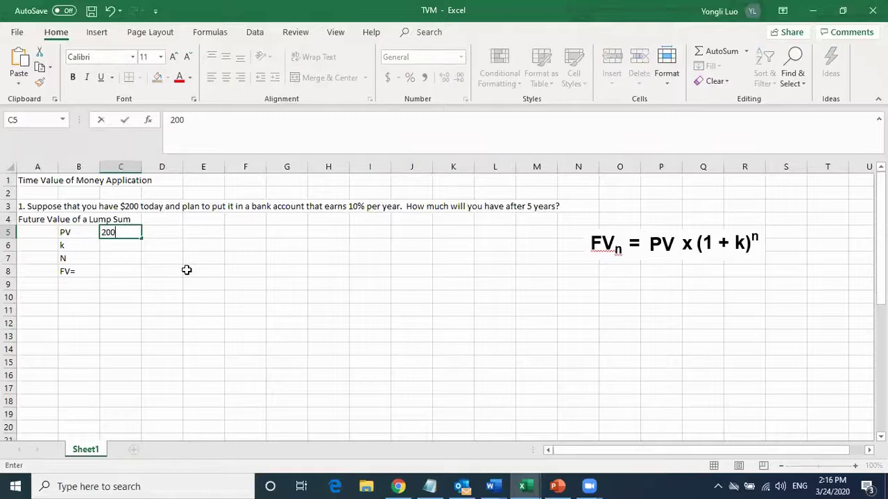
pyautogui.click(127, 244)
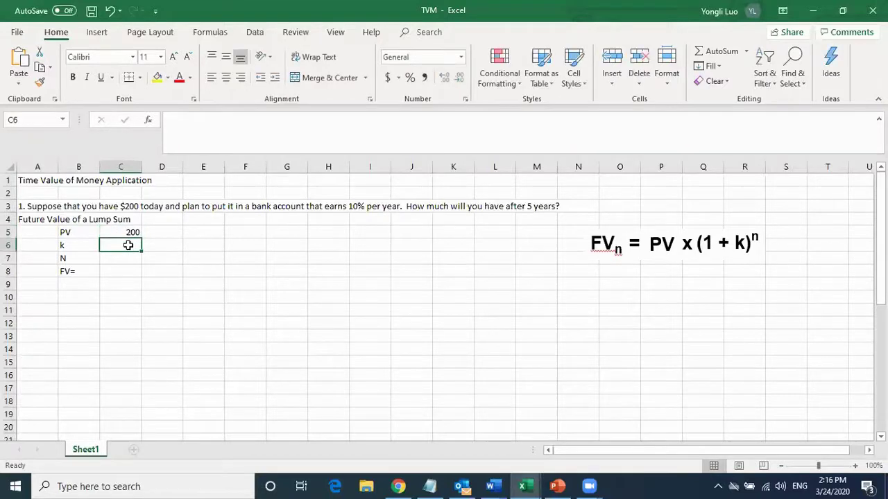
pyautogui.write('10%')
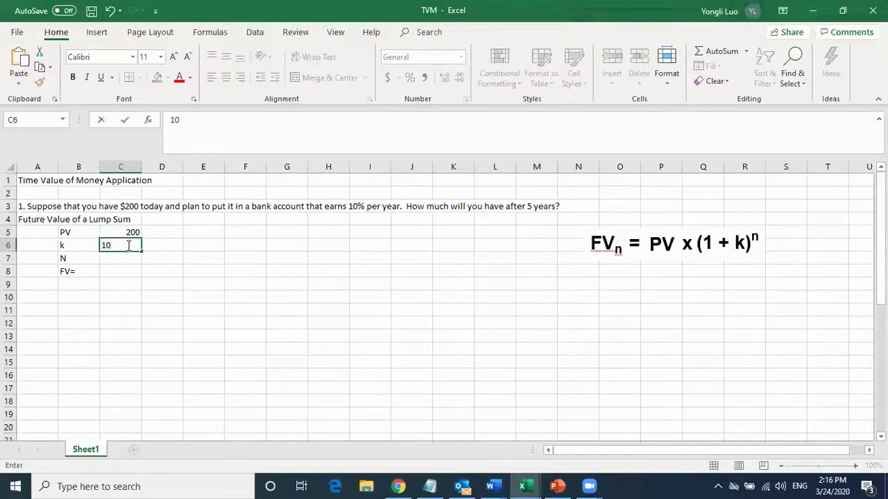
pyautogui.click(129, 256)
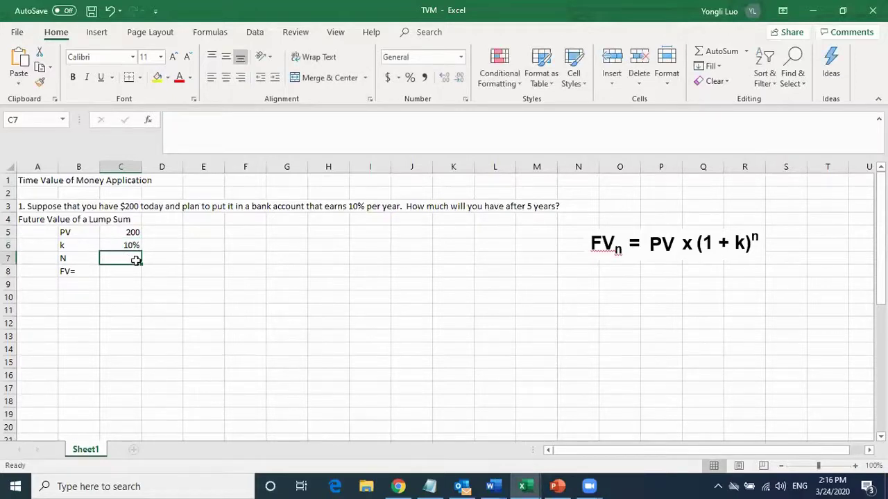
pyautogui.write('5')
pyautogui.click(239, 294)
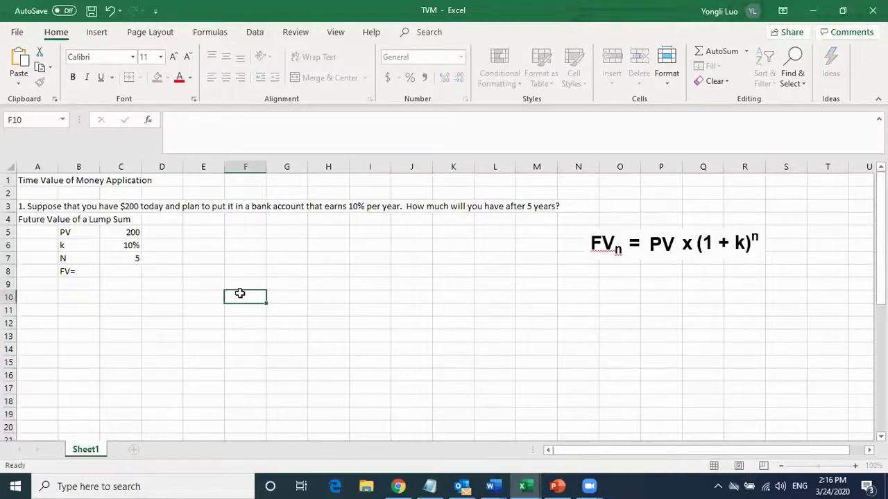
pyautogui.click(115, 272)
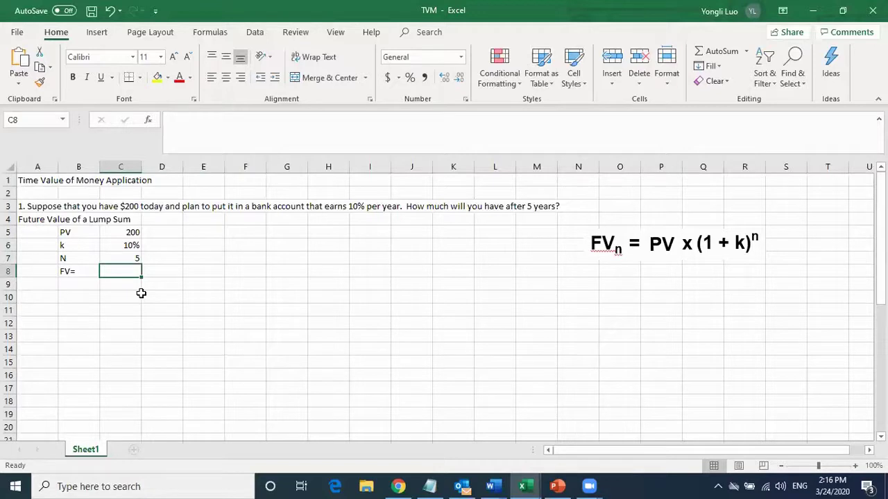
# Start the FV function entry =FV( in cell C8.
pyautogui.write('=')
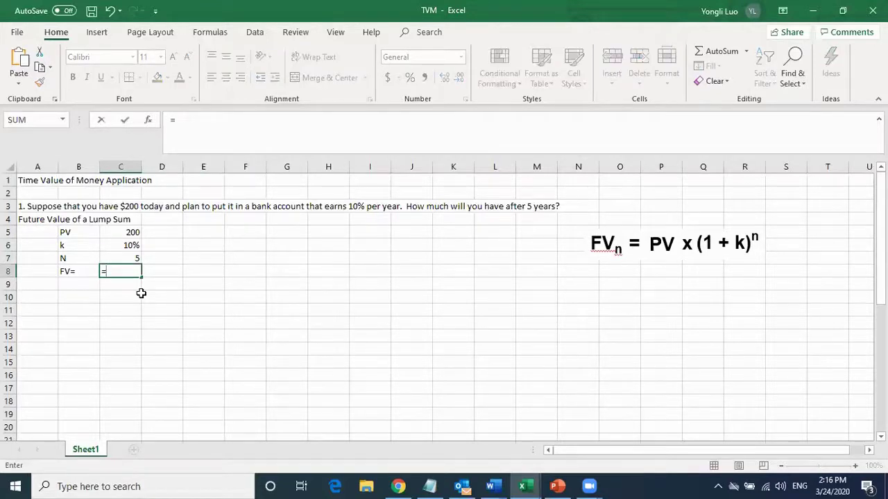
pyautogui.write('FV')
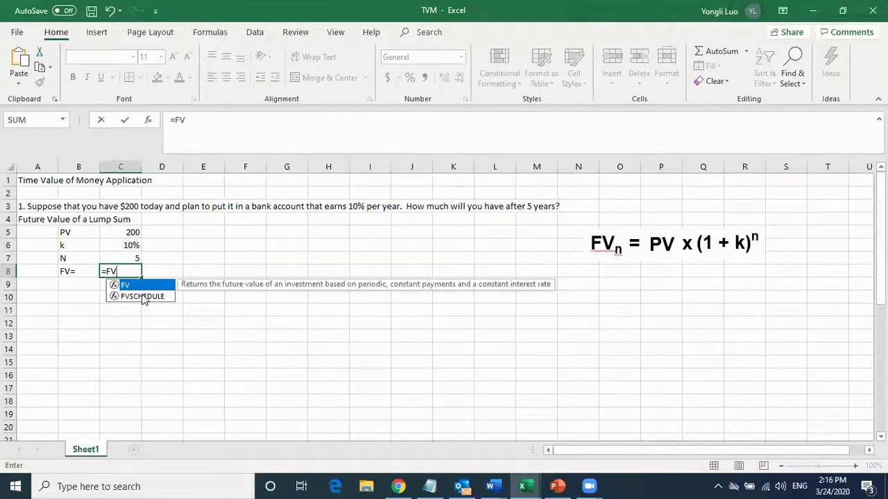
pyautogui.write('(')
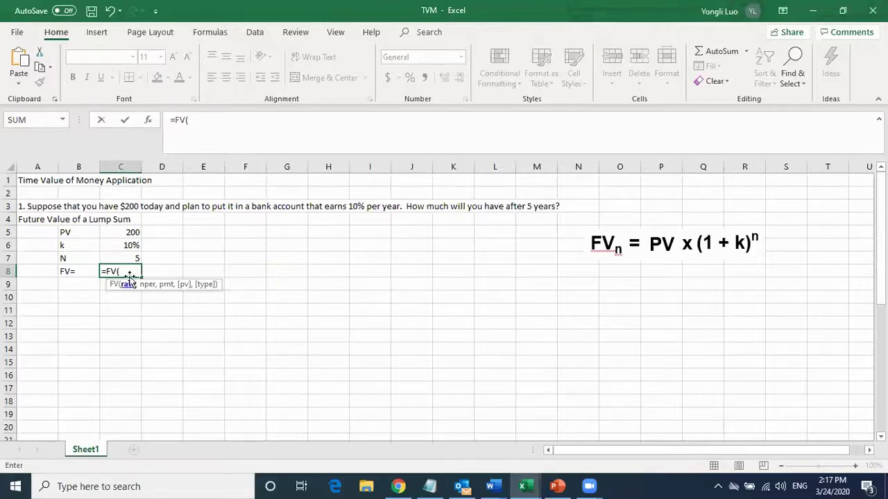
# Complete =FV(C6,C7,0,C5) in C8, returning ($322.10).
pyautogui.click(124, 246)
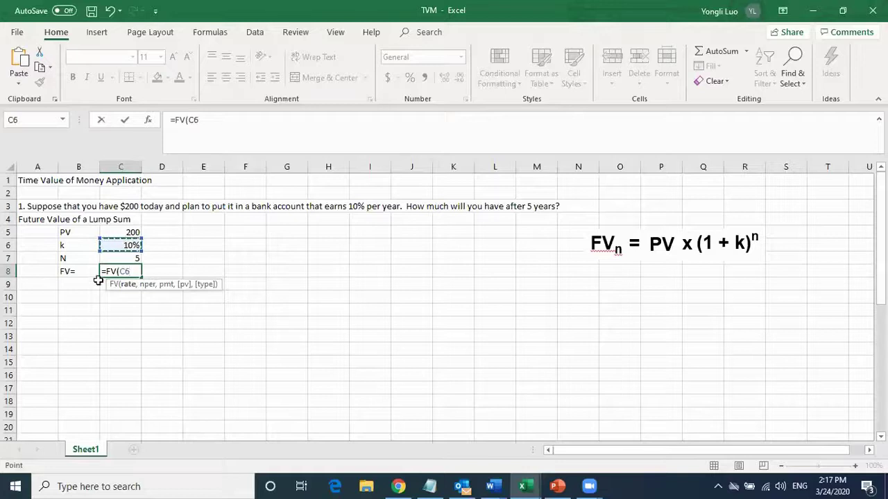
pyautogui.write(',')
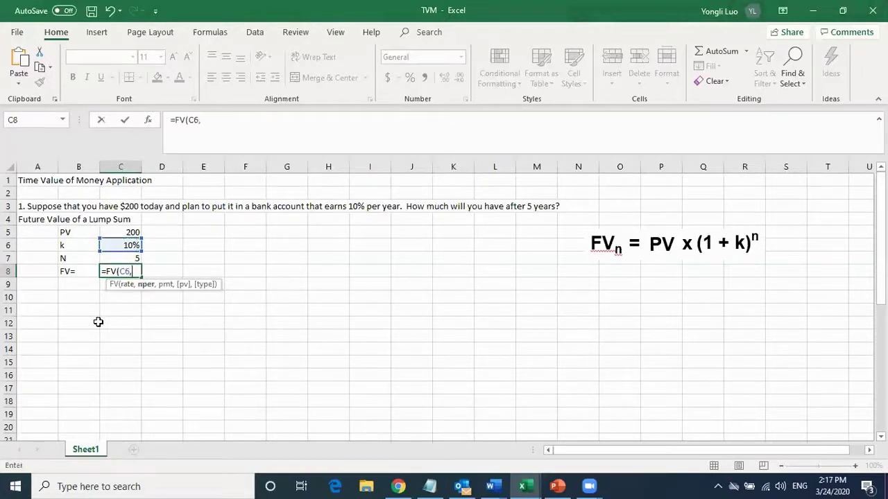
pyautogui.click(127, 259)
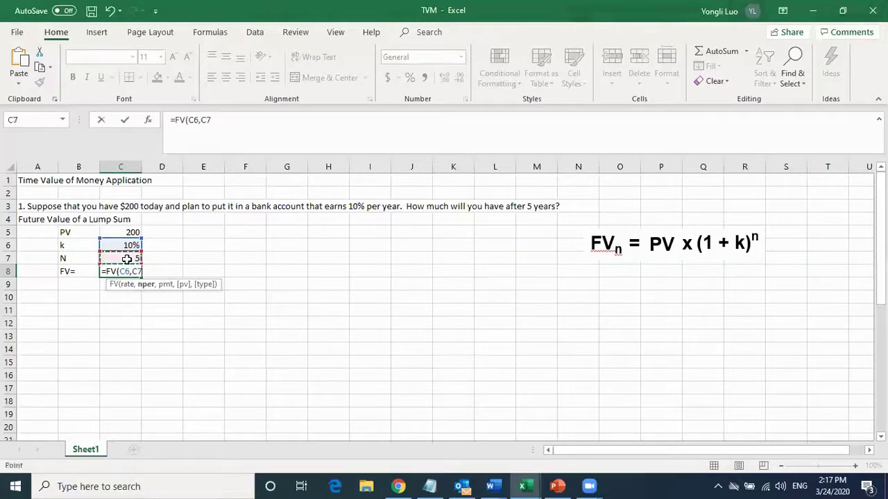
pyautogui.write(',')
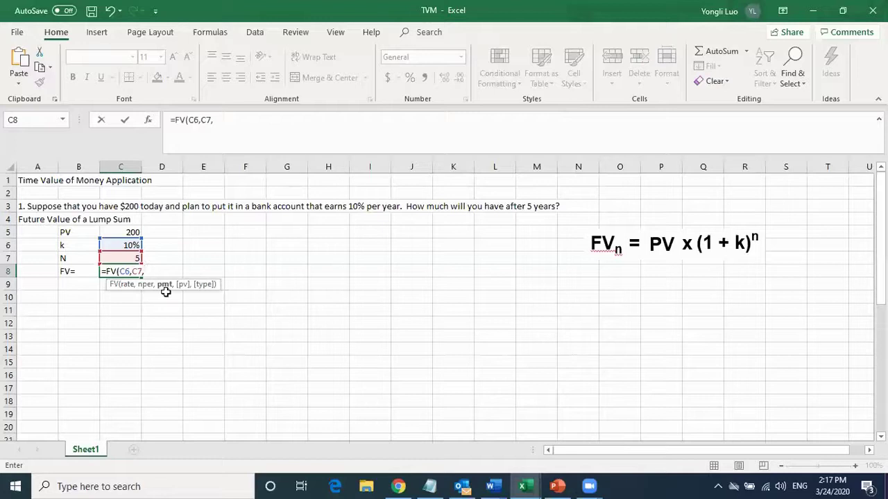
pyautogui.write('0,')
pyautogui.click(107, 230)
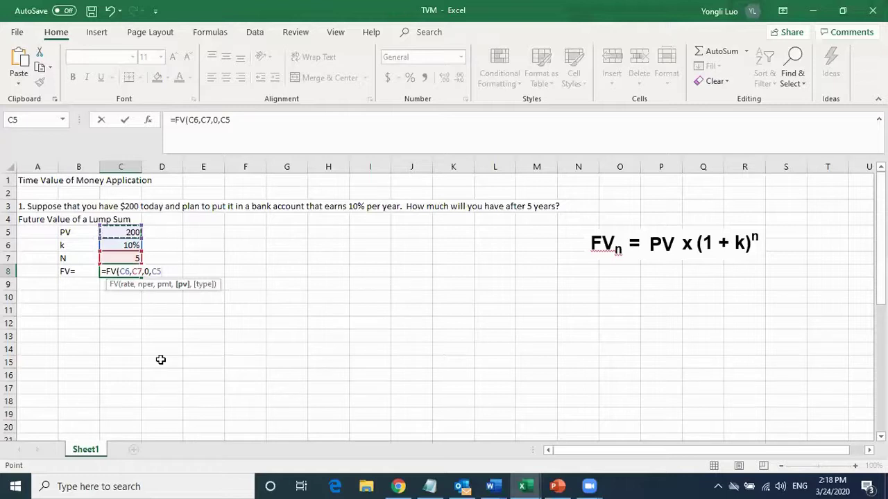
pyautogui.write(')')
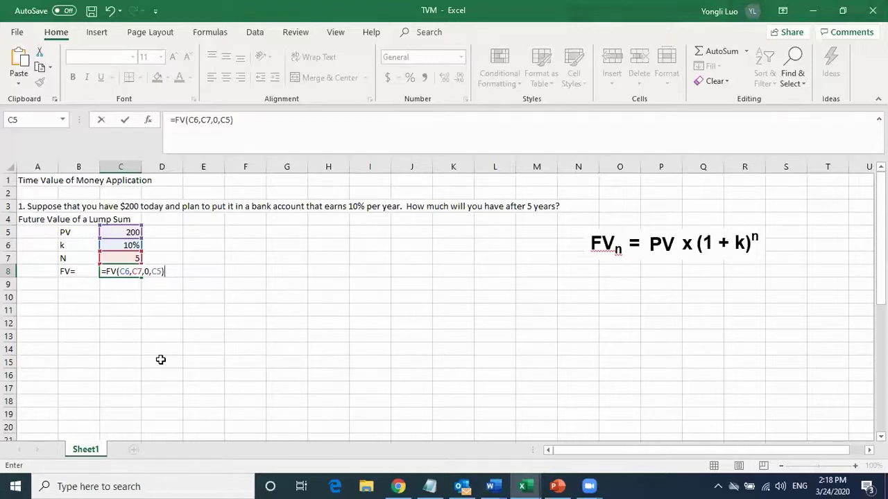
pyautogui.press('Return')
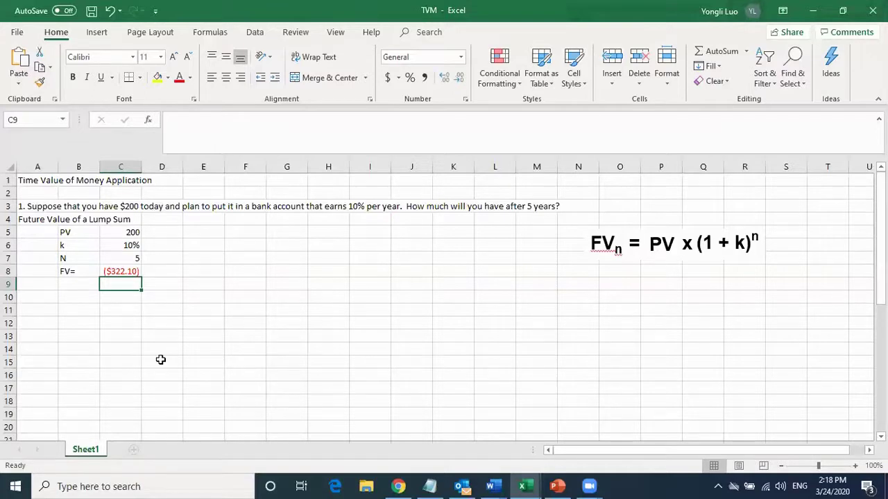
pyautogui.click(172, 271)
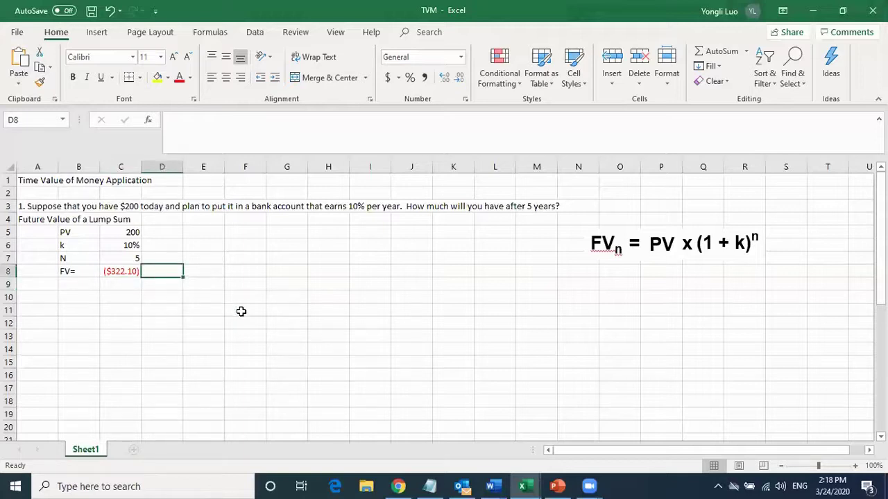
# Enter the check formula =C5*(1+C6)^5 in D8, giving 322.102.
pyautogui.write('=')
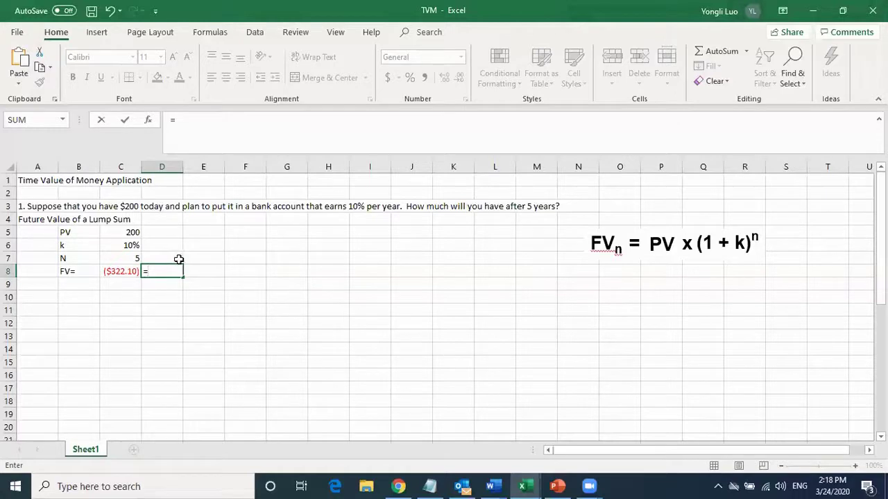
pyautogui.click(124, 233)
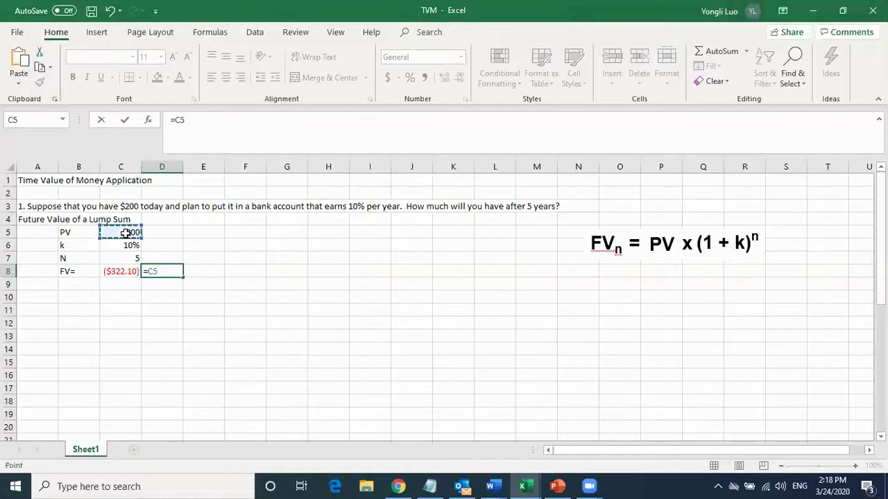
pyautogui.write('*(1+')
pyautogui.click(123, 245)
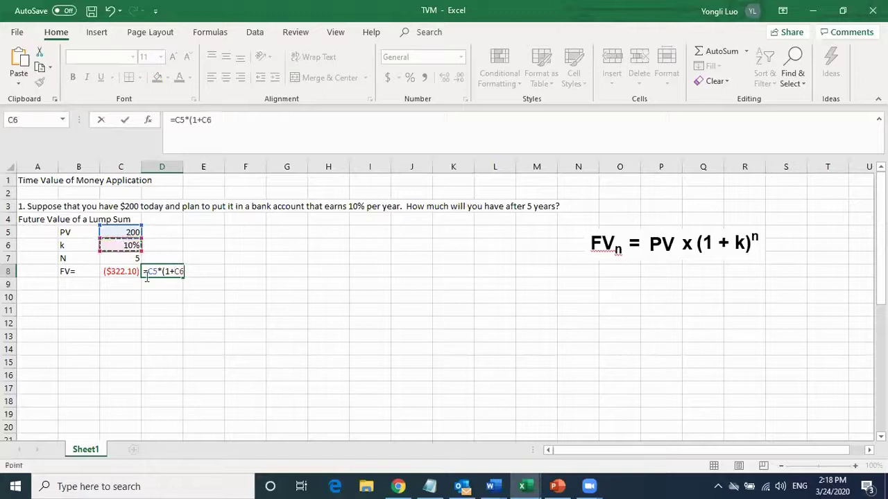
pyautogui.write(')^5')
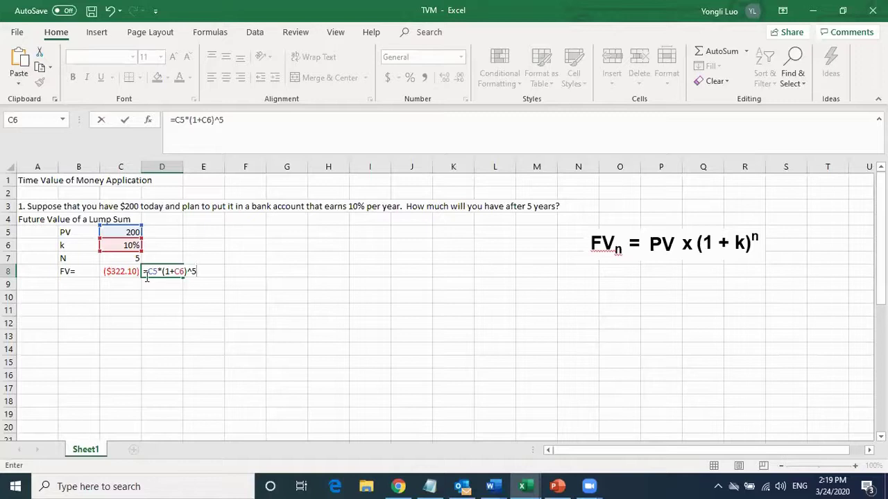
pyautogui.press('Return')
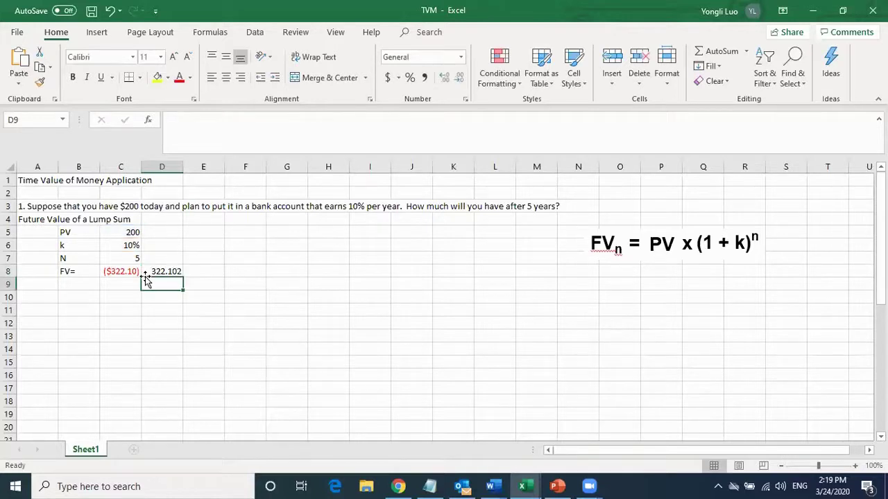
pyautogui.click(159, 271)
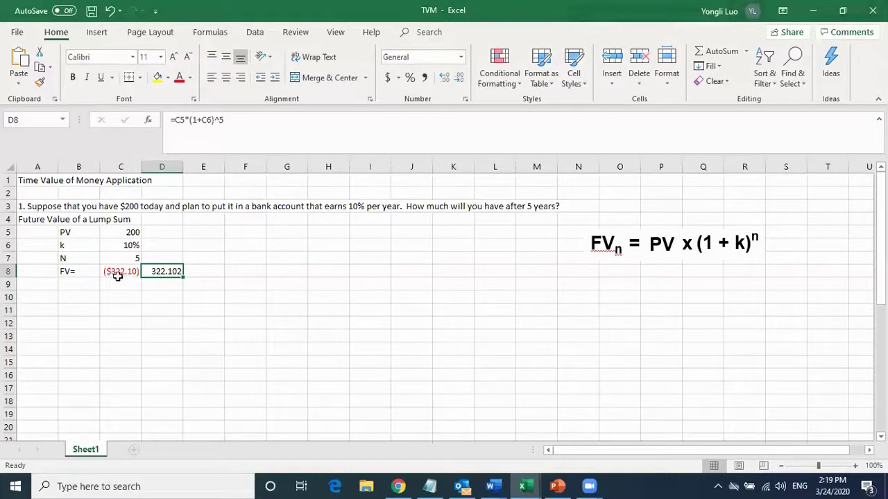
pyautogui.click(117, 275)
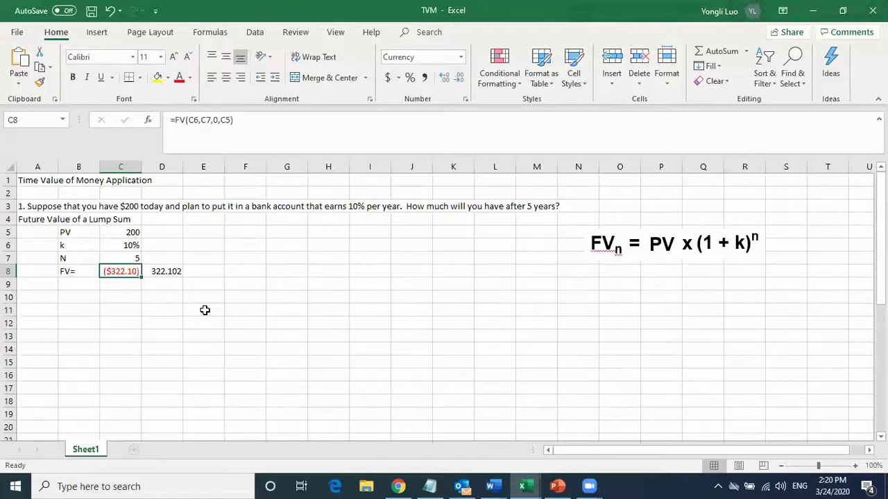
pyautogui.click(123, 235)
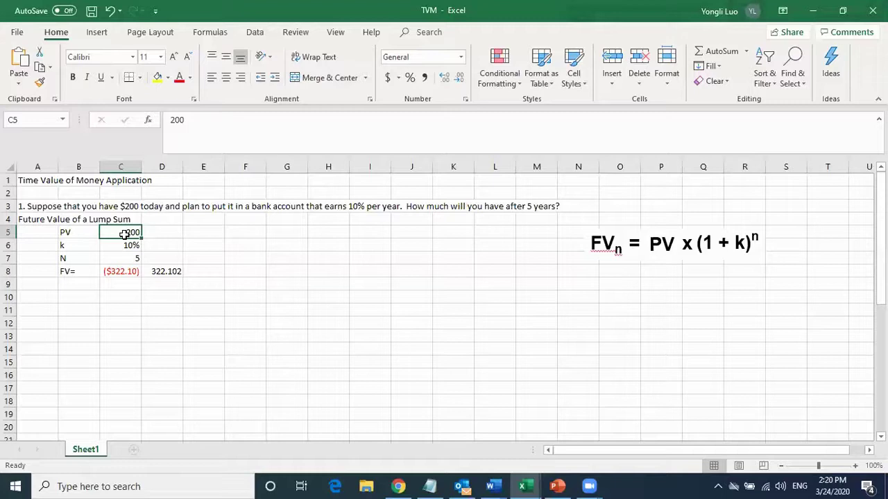
# Change C5 to -200 so C8's FV result becomes a positive $322.10.
pyautogui.click(166, 145)
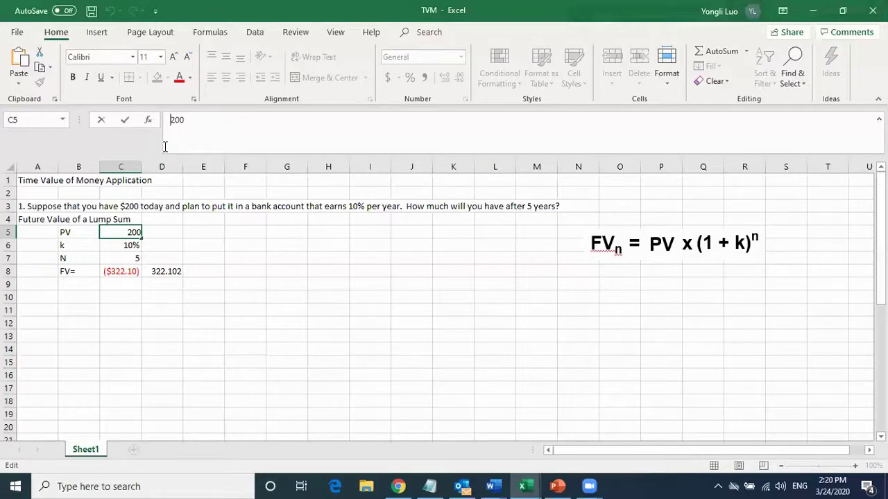
pyautogui.write('-')
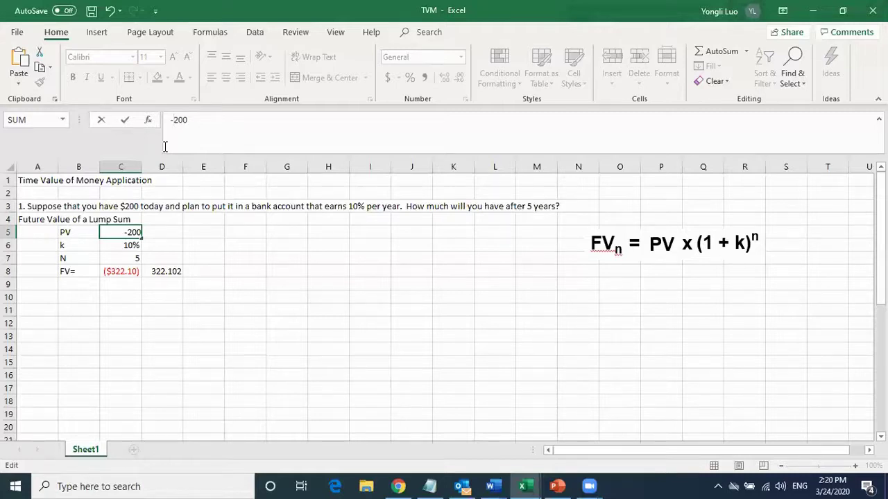
pyautogui.press('Return')
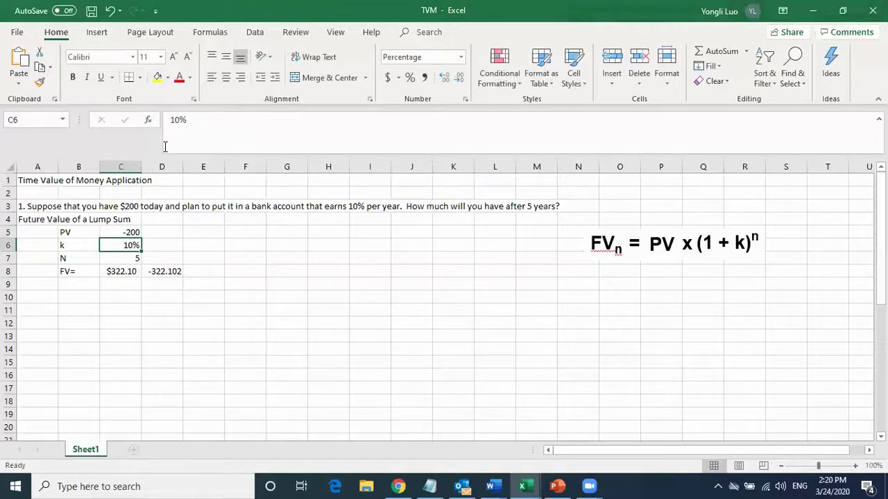
pyautogui.click(115, 272)
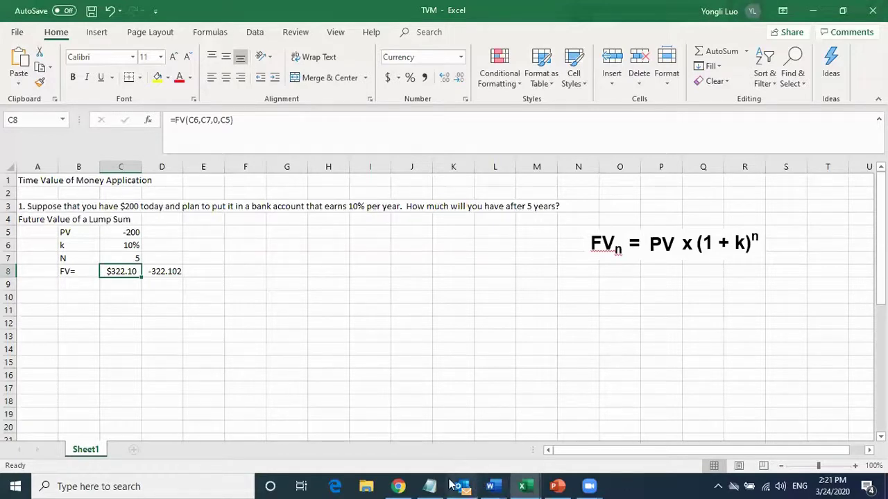
pyautogui.moveTo(430, 485)
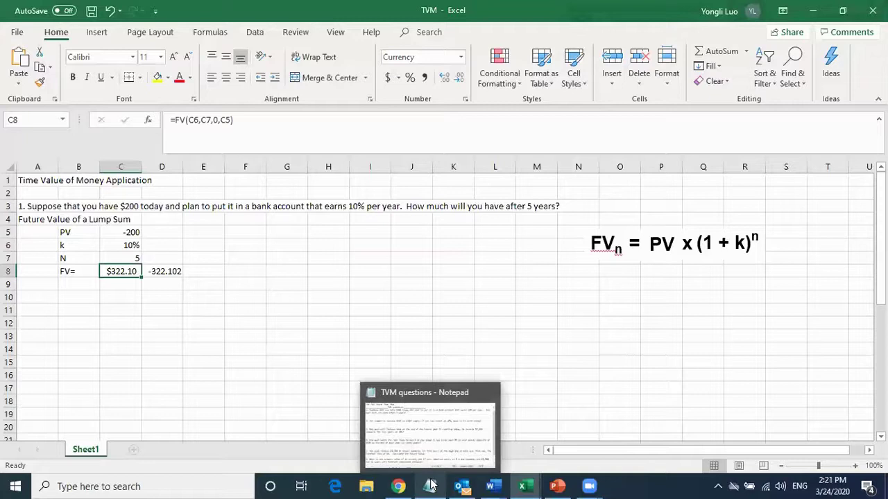
# Copy question 2's text from the Notepad notes, then minimize Notepad.
pyautogui.click(430, 485)
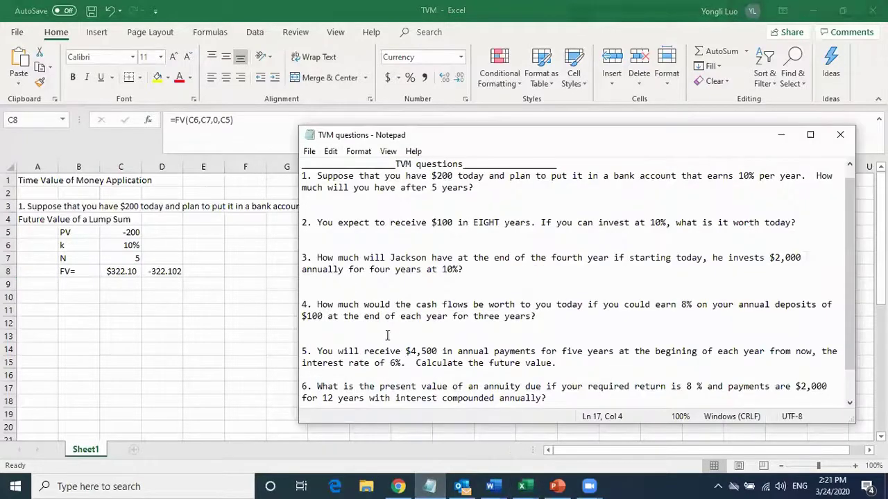
pyautogui.moveTo(302, 223); pyautogui.dragTo(801, 225)
pyautogui.rightClick(760, 219)
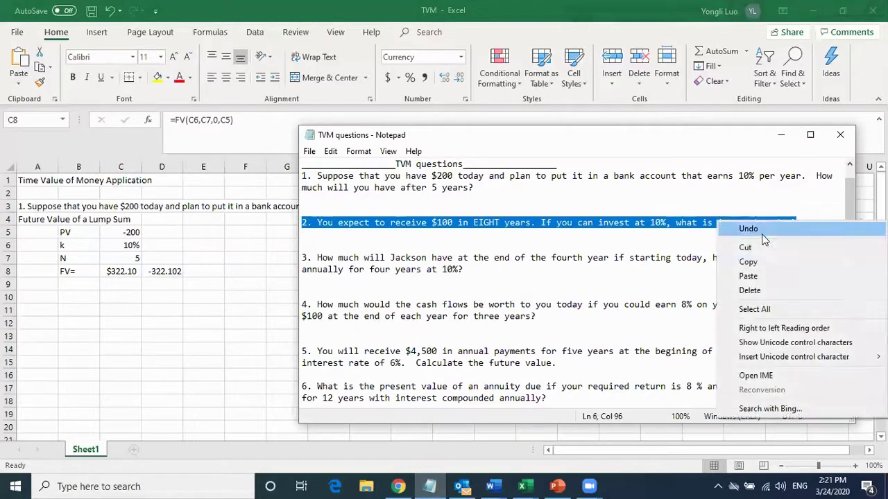
pyautogui.click(749, 262)
pyautogui.click(781, 134)
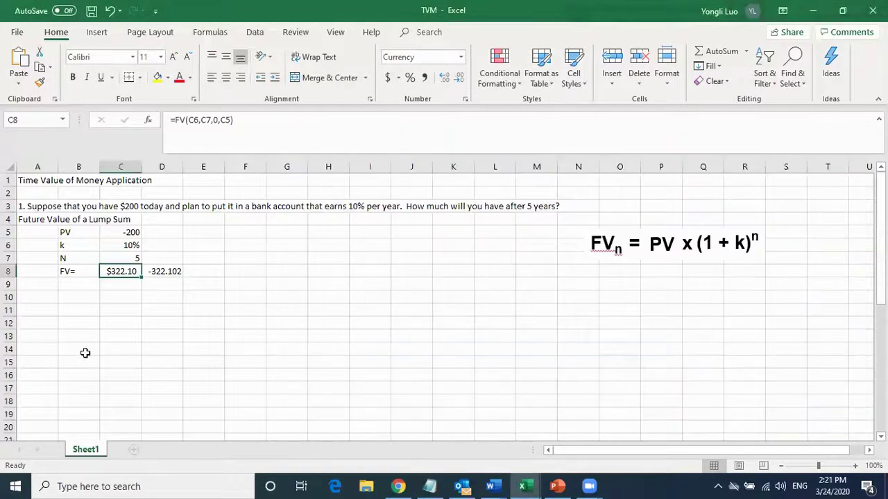
# Paste question 2 about $100 in eight years into cell A10.
pyautogui.click(35, 296)
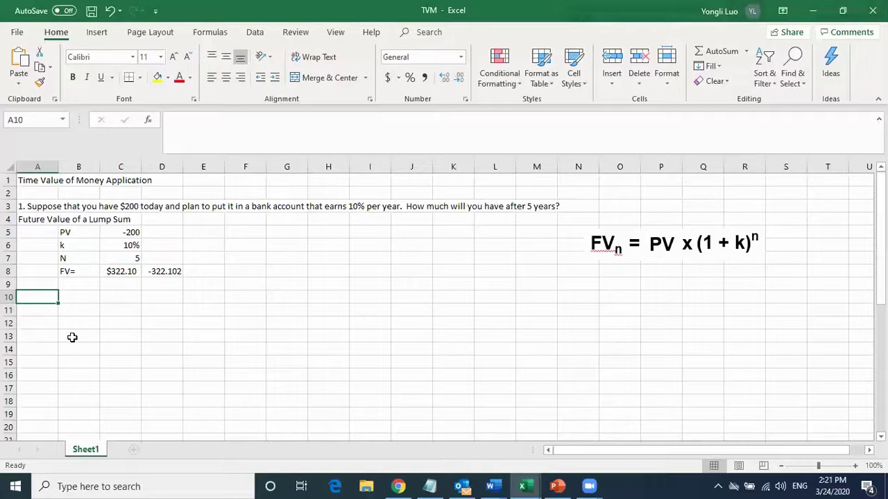
pyautogui.hotkey('ctrl', 'v')
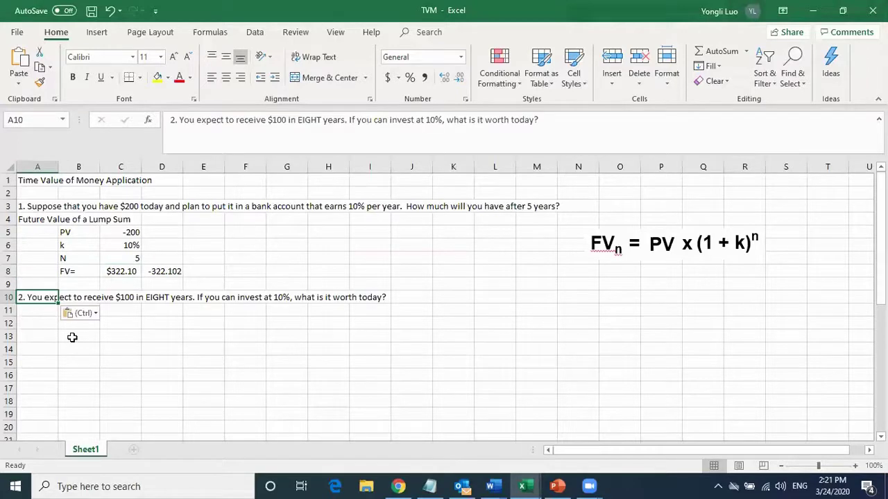
pyautogui.click(205, 366)
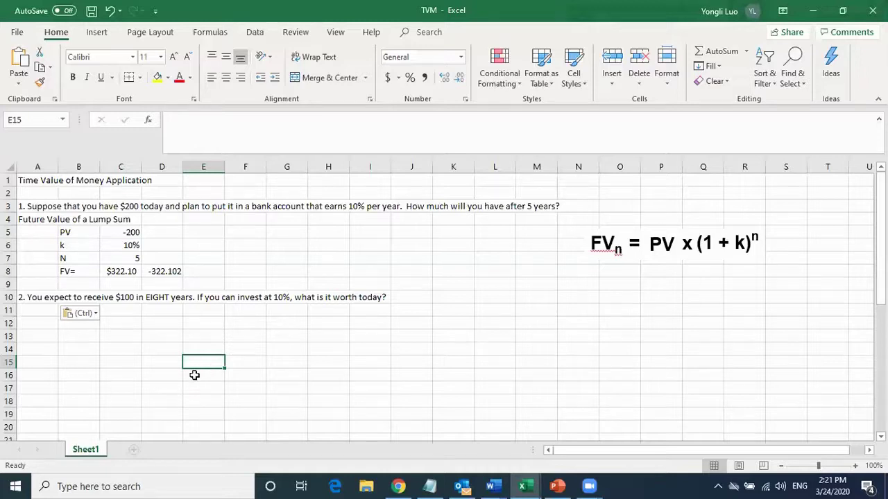
# Add the heading 'Present Value of a lump sum' in cell A11.
pyautogui.click(34, 309)
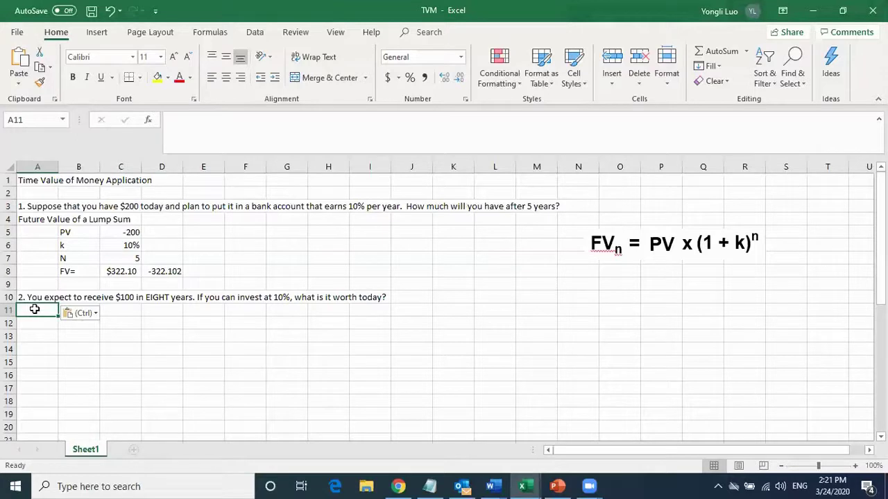
pyautogui.write('Present Value')
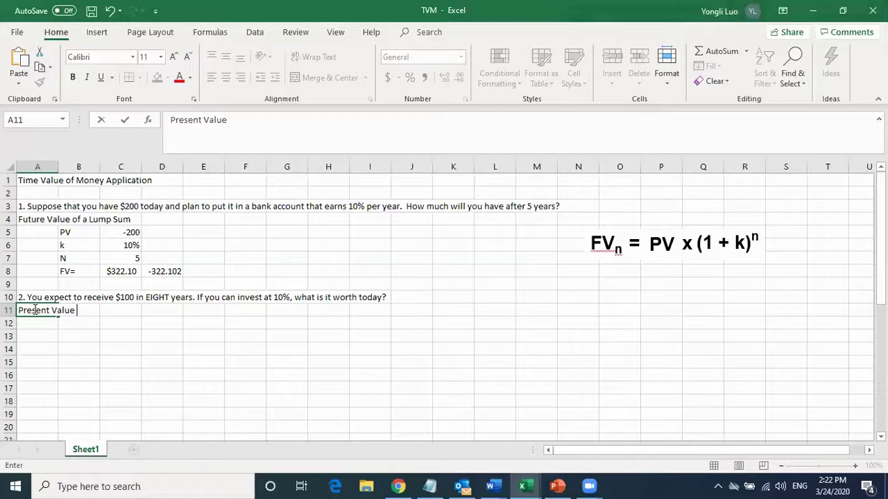
pyautogui.write('of a lump sum')
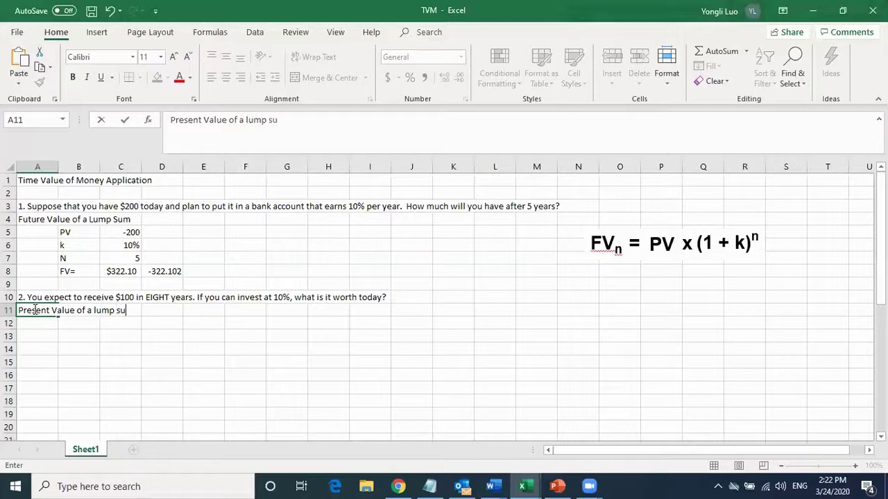
pyautogui.click(161, 333)
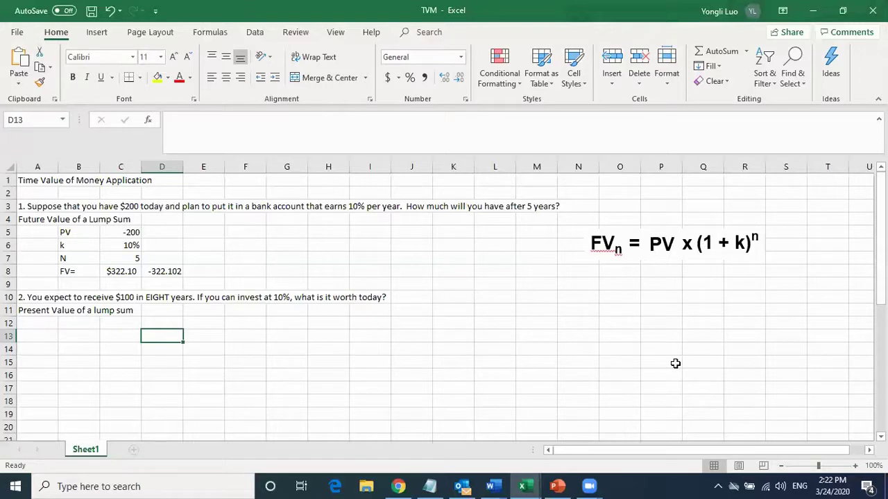
# Drag the PV formula picture up to sit beneath the FV formula picture.
pyautogui.scroll(-5, 675, 363)
pyautogui.click(654, 413)
pyautogui.moveTo(653, 413); pyautogui.dragTo(645, 221)
pyautogui.scroll(4, 648, 268)
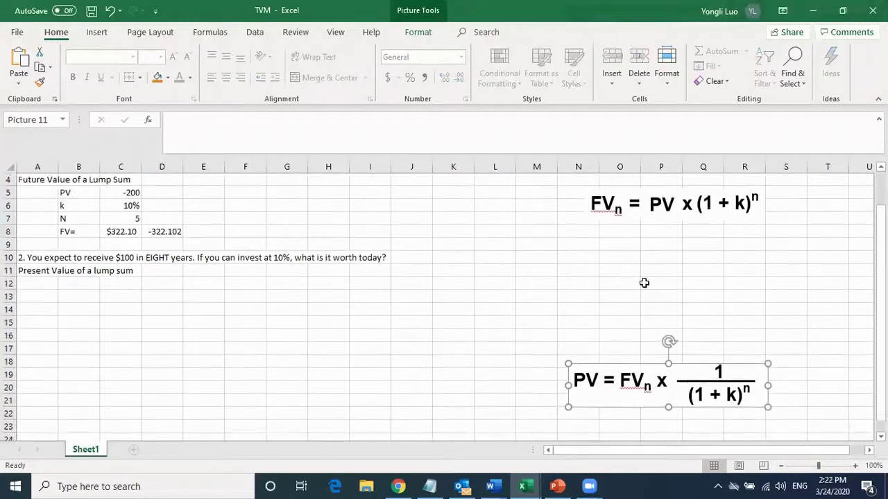
pyautogui.moveTo(630, 369); pyautogui.dragTo(644, 276)
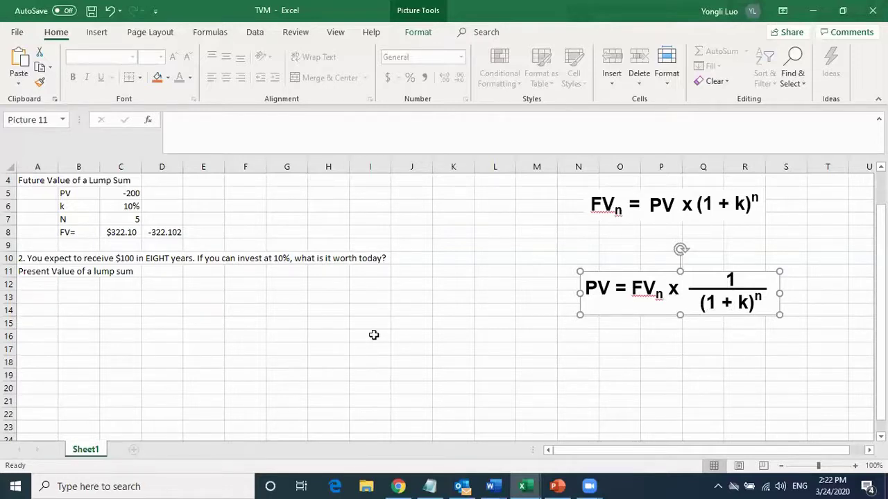
pyautogui.scroll(1, 373, 335)
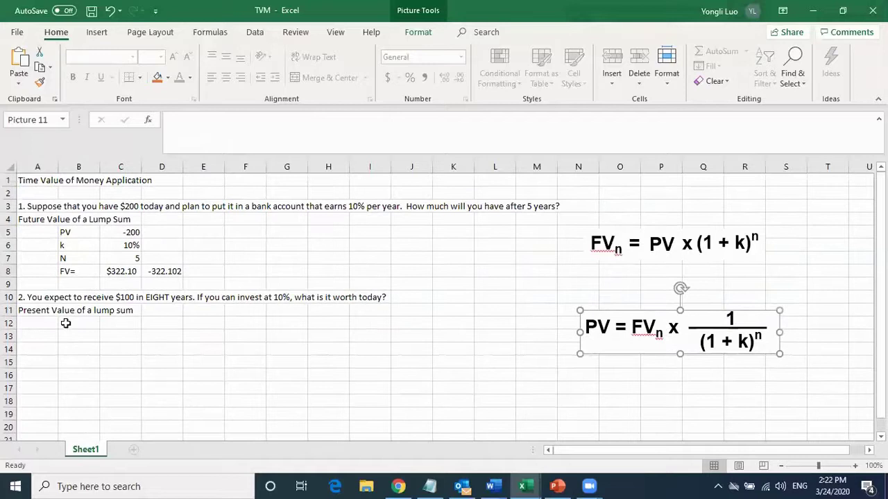
pyautogui.click(65, 324)
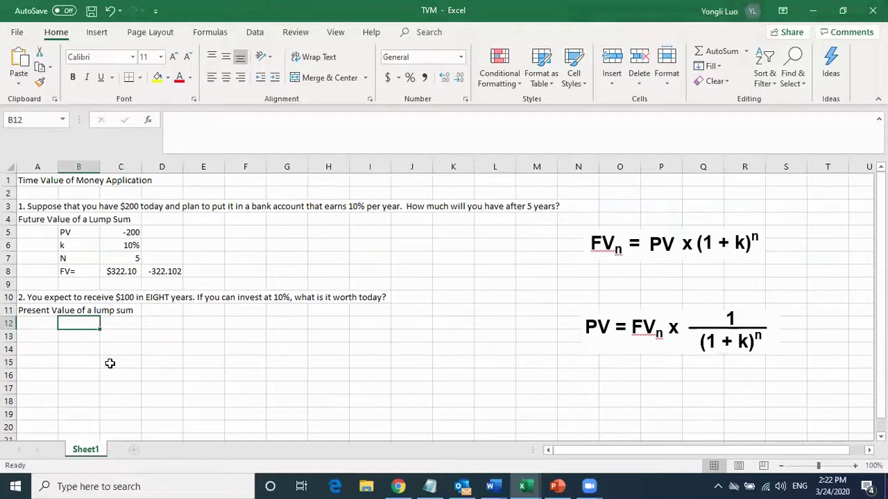
# Enter FV 100 and k 10% as label-value pairs in B12:C13.
pyautogui.write('FV')
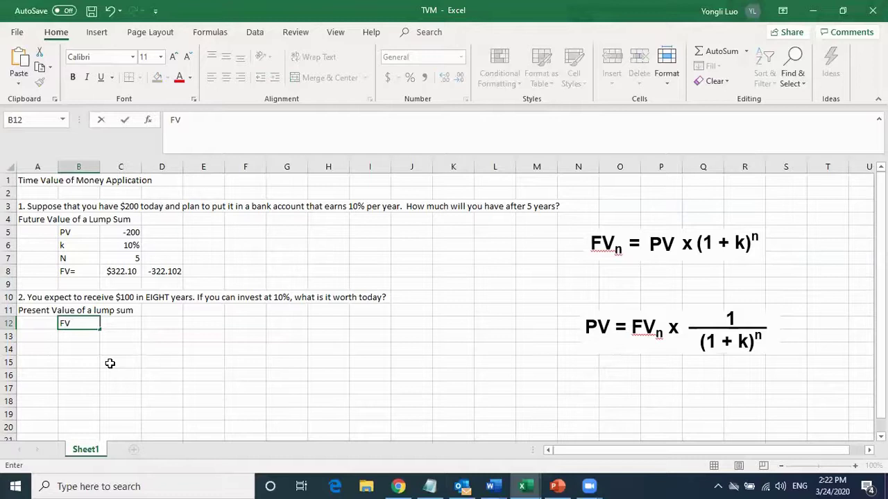
pyautogui.click(124, 325)
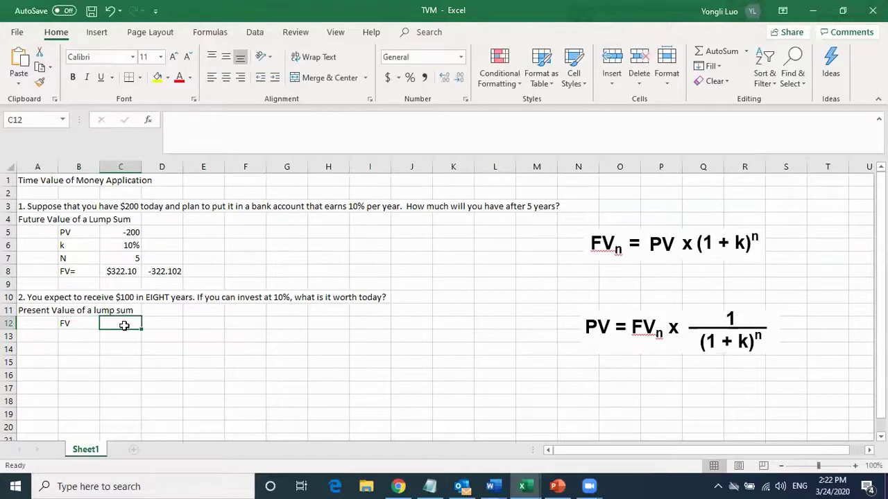
pyautogui.write('100')
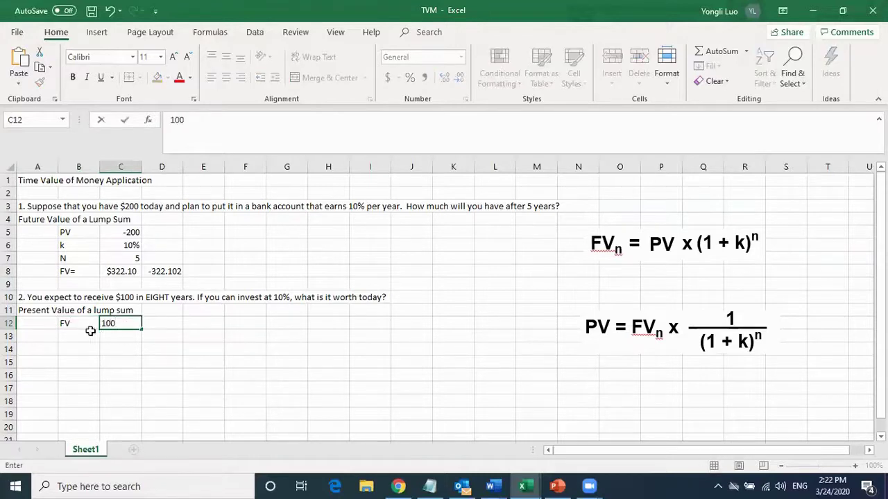
pyautogui.click(77, 336)
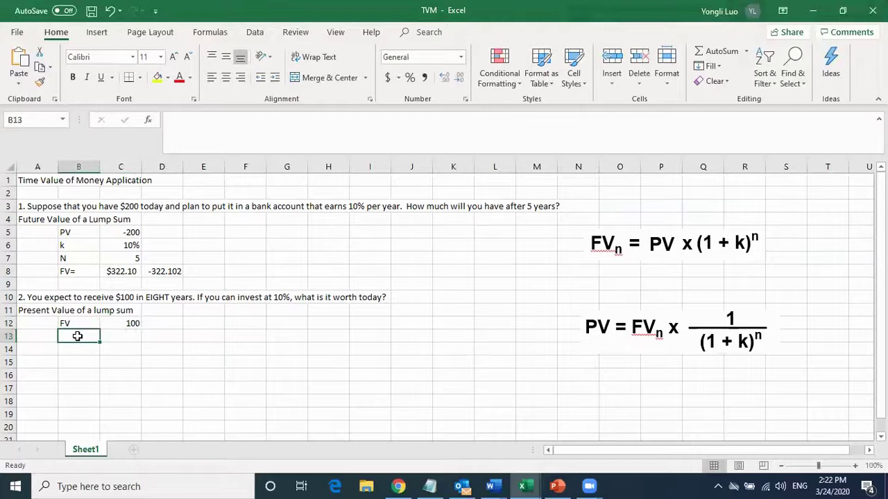
pyautogui.write('k')
pyautogui.click(124, 336)
pyautogui.write('10%')
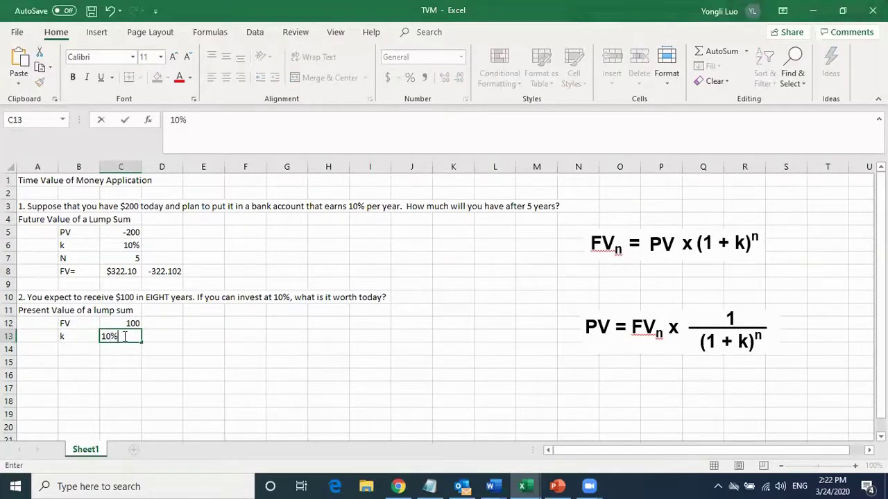
# Enter N 8 in row 14 and the PV label in B15.
pyautogui.click(71, 351)
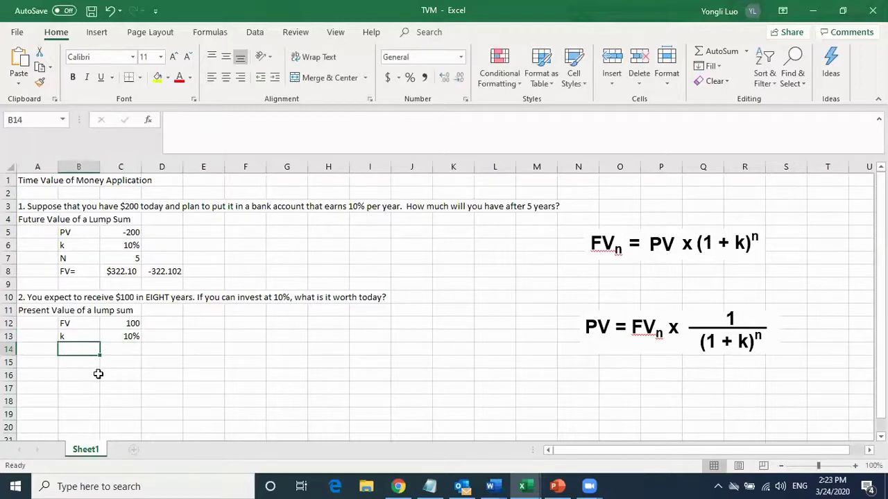
pyautogui.write('N')
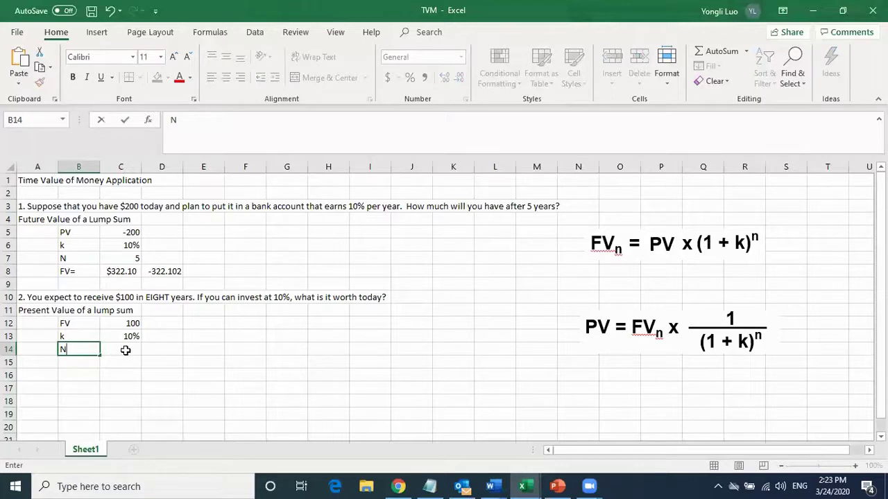
pyautogui.click(128, 350)
pyautogui.write('8')
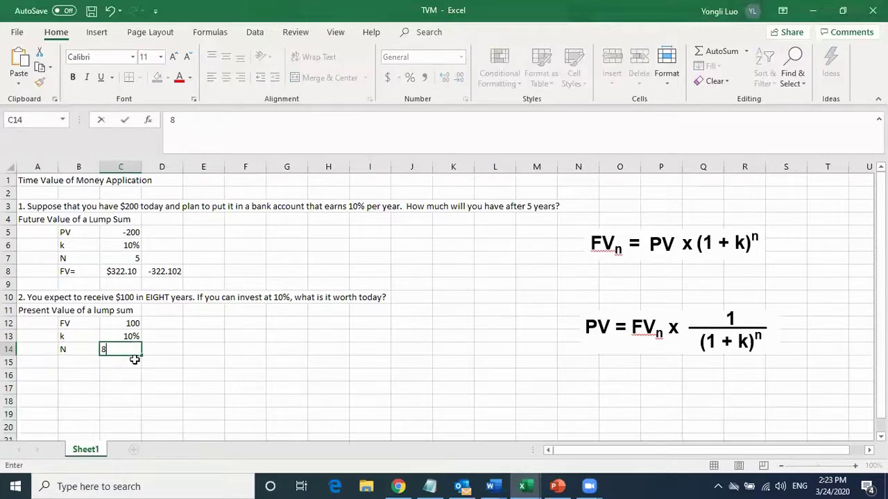
pyautogui.click(69, 363)
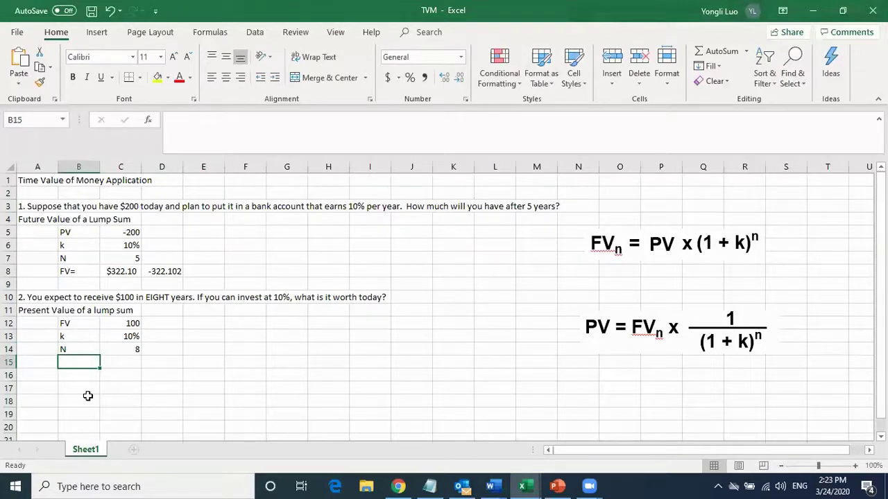
pyautogui.write('PV')
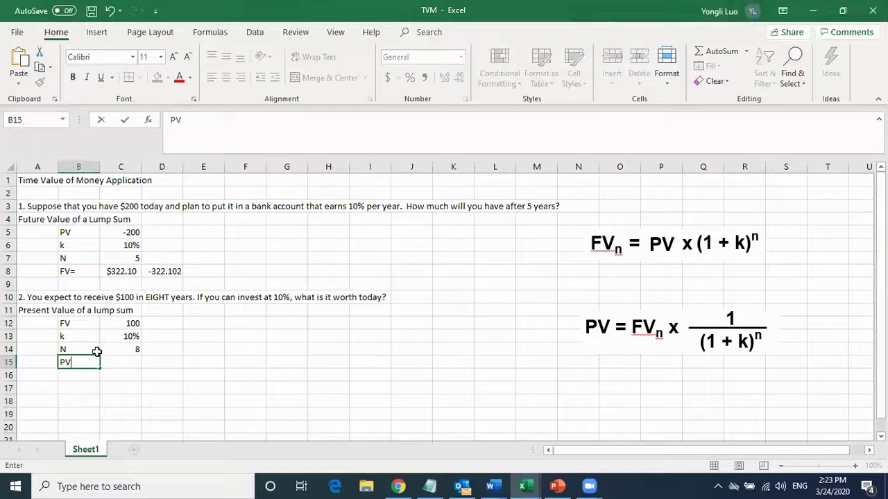
pyautogui.moveTo(61, 271); pyautogui.dragTo(167, 272)
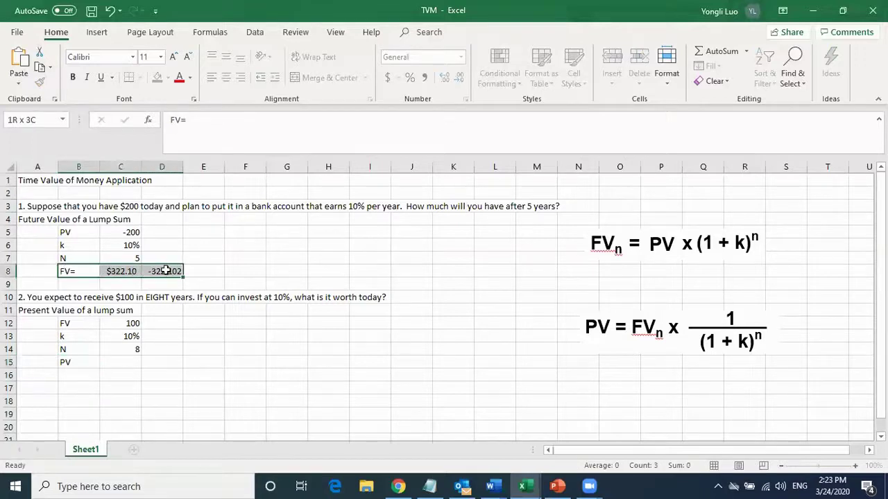
# Shade question 1's FV answer row B8:D8 light blue.
pyautogui.click(168, 82)
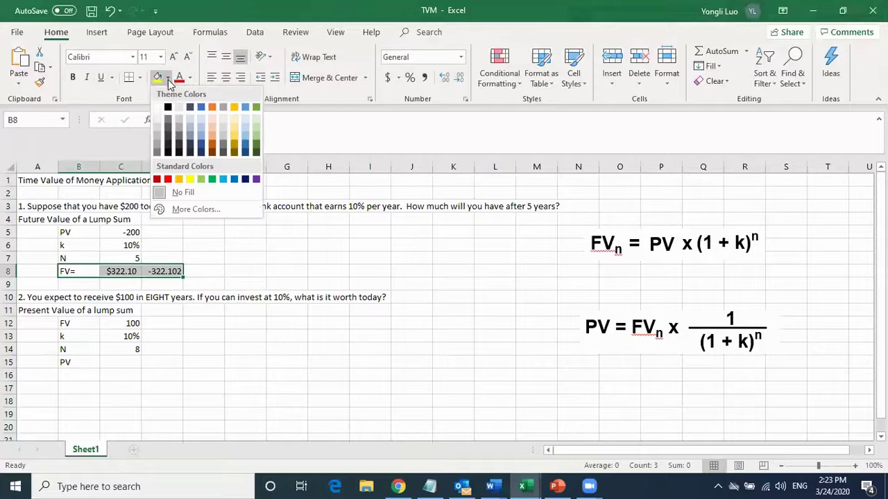
pyautogui.click(244, 132)
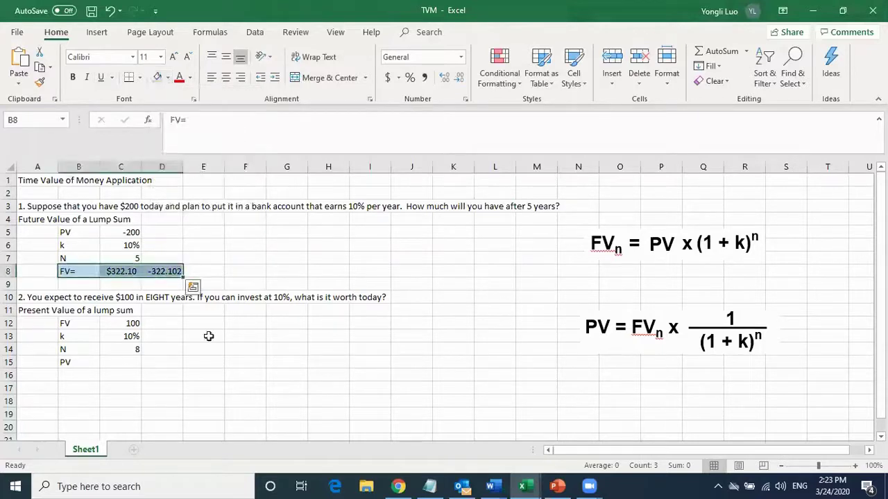
pyautogui.click(238, 348)
# Shade the PV row B15:D15 the same light blue and begin a =PV( formula in C15.
pyautogui.moveTo(65, 360); pyautogui.dragTo(167, 361)
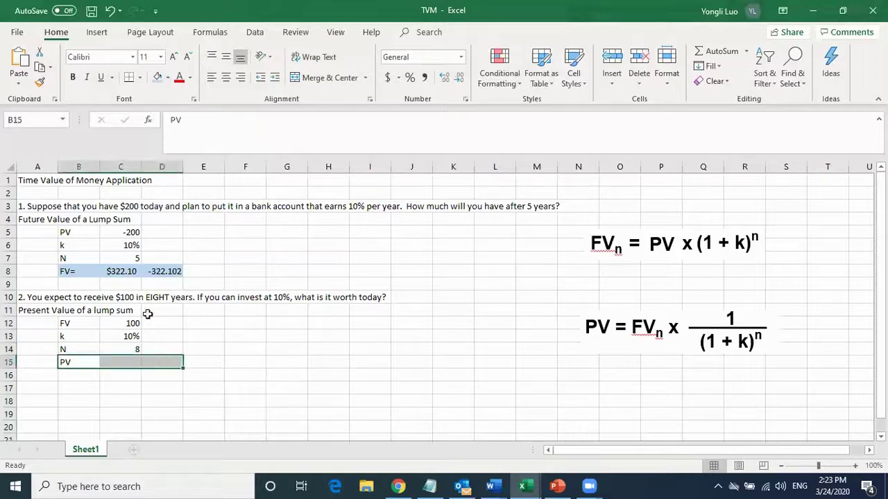
pyautogui.click(158, 77)
pyautogui.click(210, 367)
pyautogui.click(129, 364)
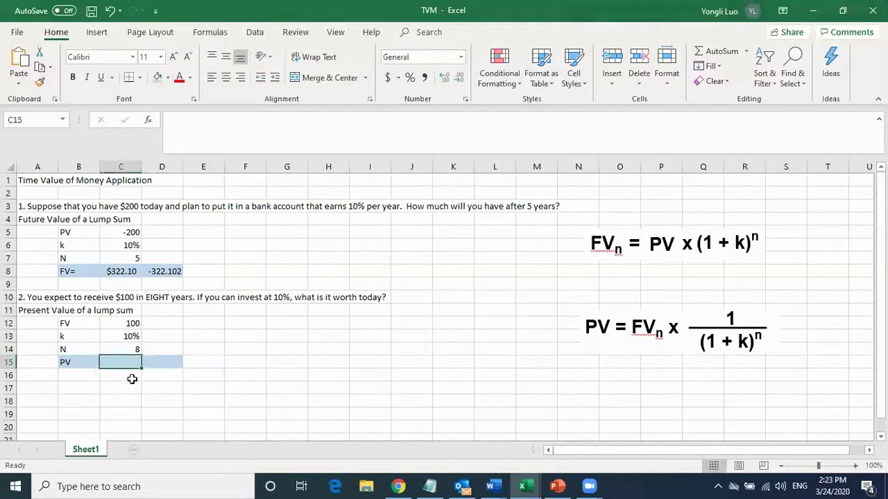
pyautogui.write('=')
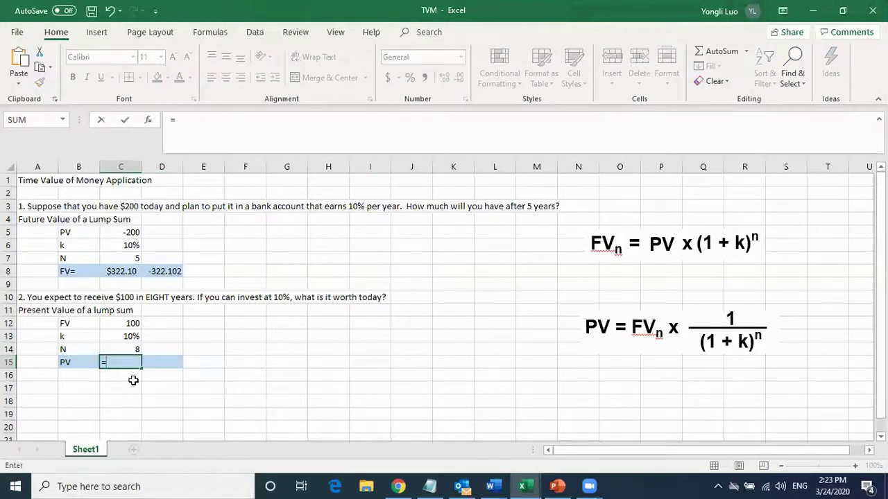
pyautogui.write('PV(')
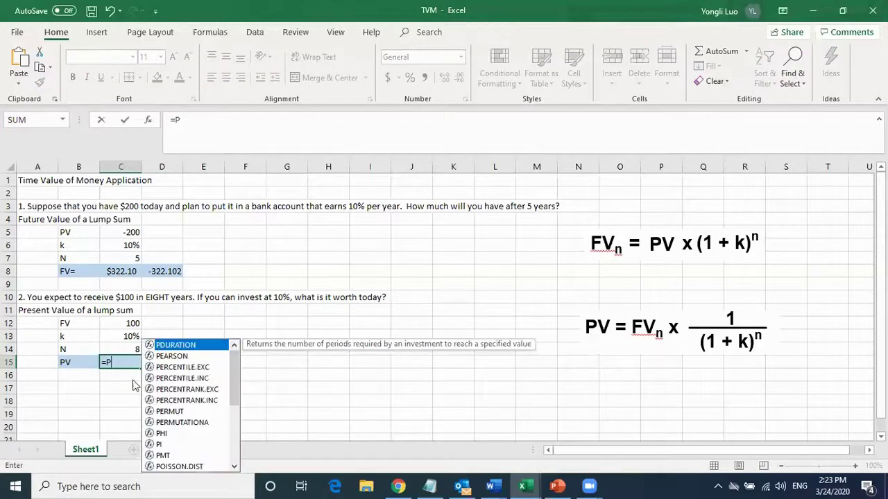
# Complete =PV(C13,C14,0,C12) in C15, returning ($46.65) for $100 over eight years at 10%.
pyautogui.click(129, 336)
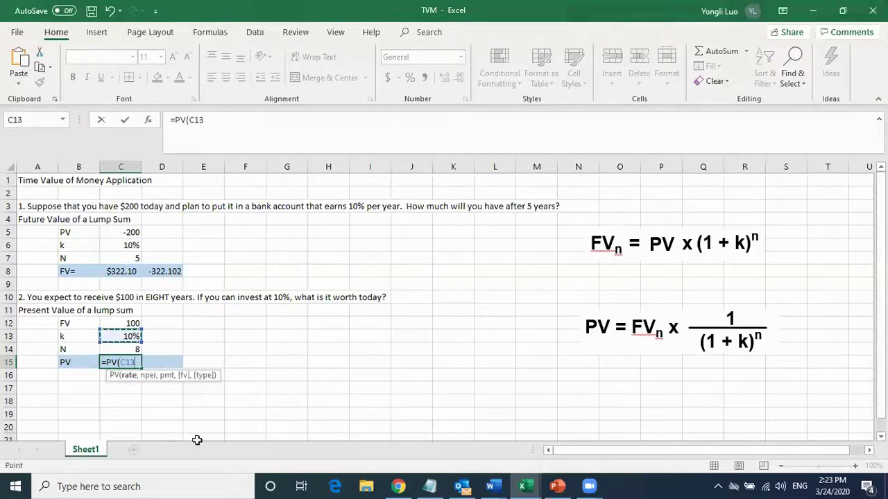
pyautogui.write(',')
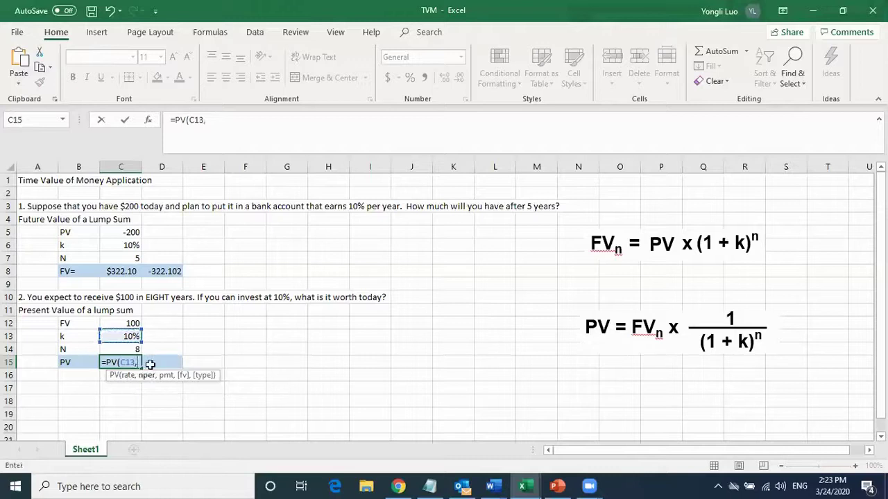
pyautogui.click(134, 349)
pyautogui.write(',')
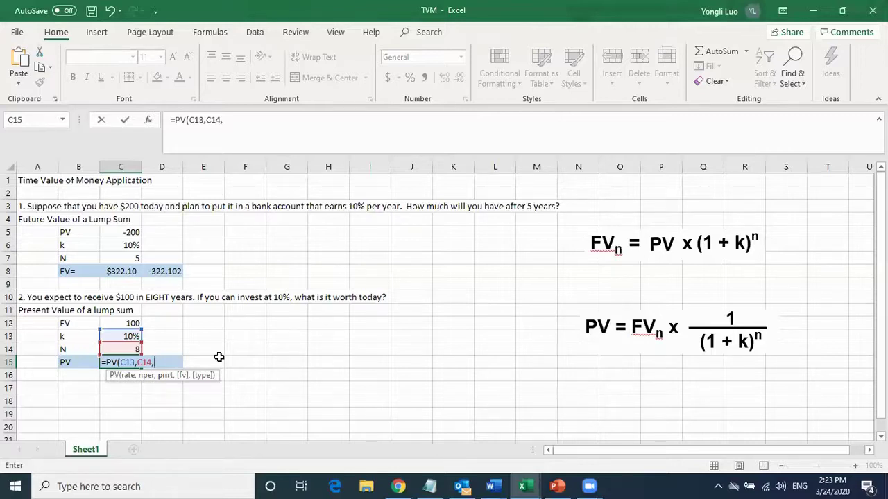
pyautogui.write('0')
pyautogui.write(',')
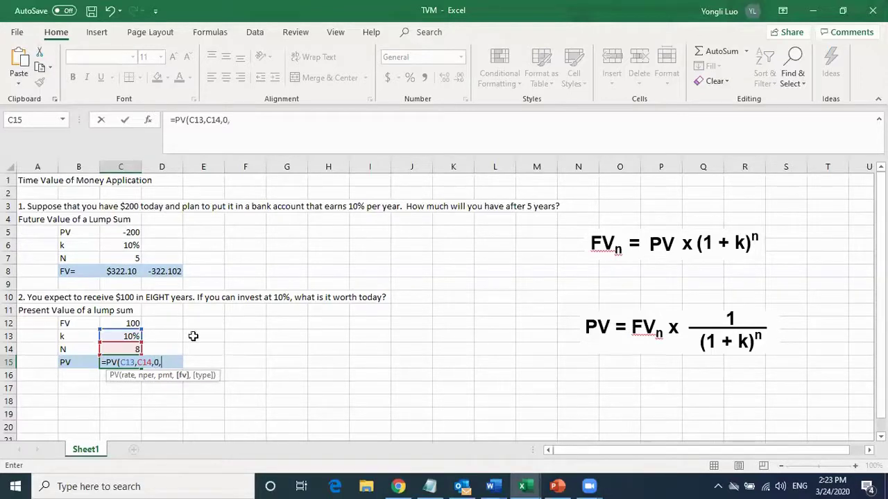
pyautogui.click(118, 323)
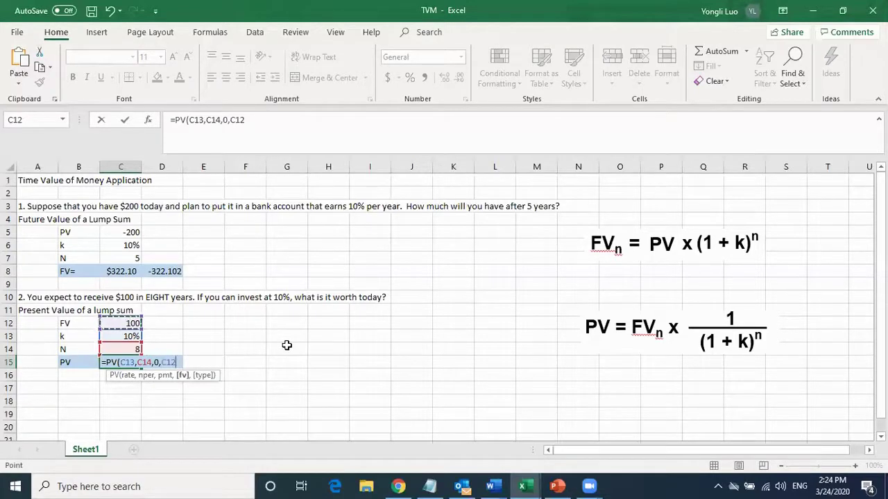
pyautogui.write(')')
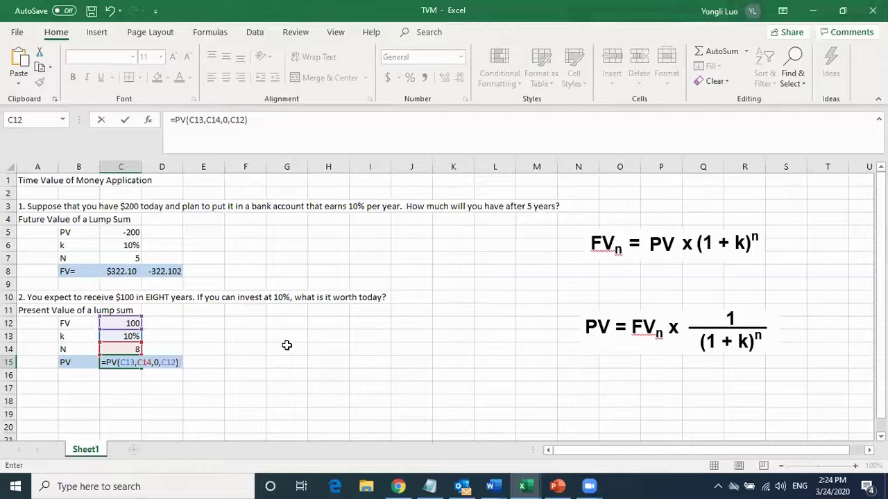
pyautogui.press('Return')
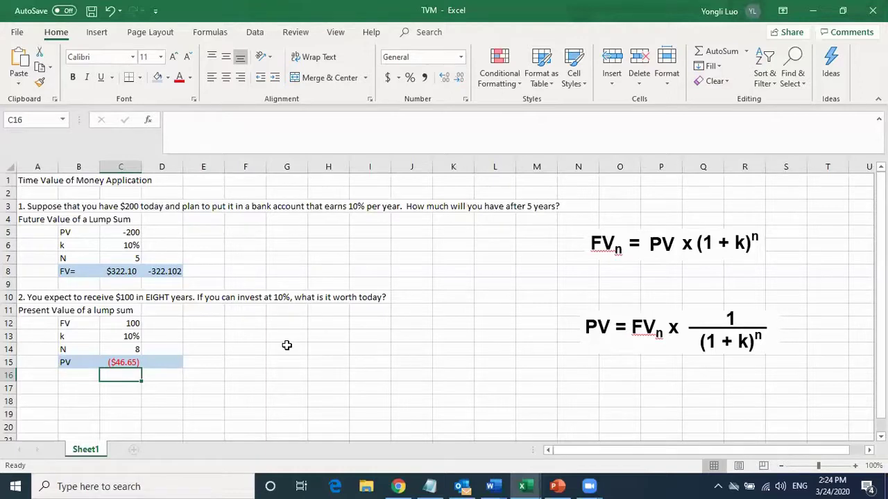
pyautogui.click(177, 364)
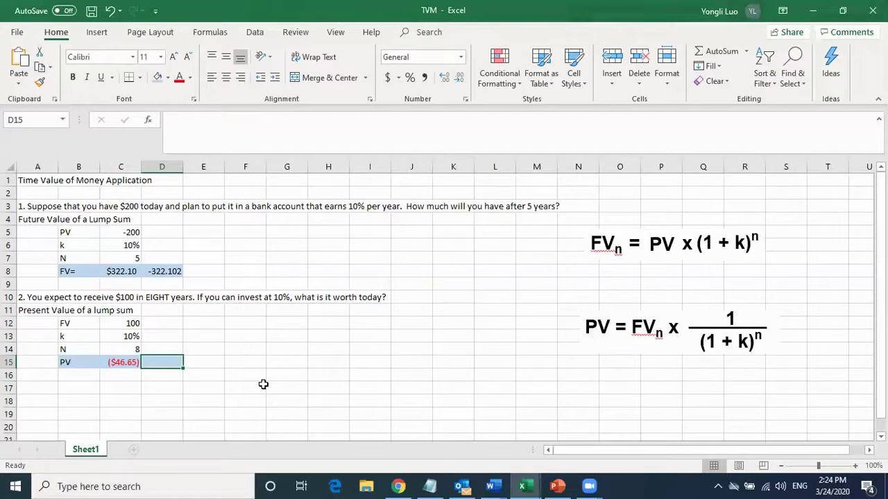
# Enter the manual check =C12*(1/(1+C13)^C14) in D15, giving 46.65074.
pyautogui.write('=')
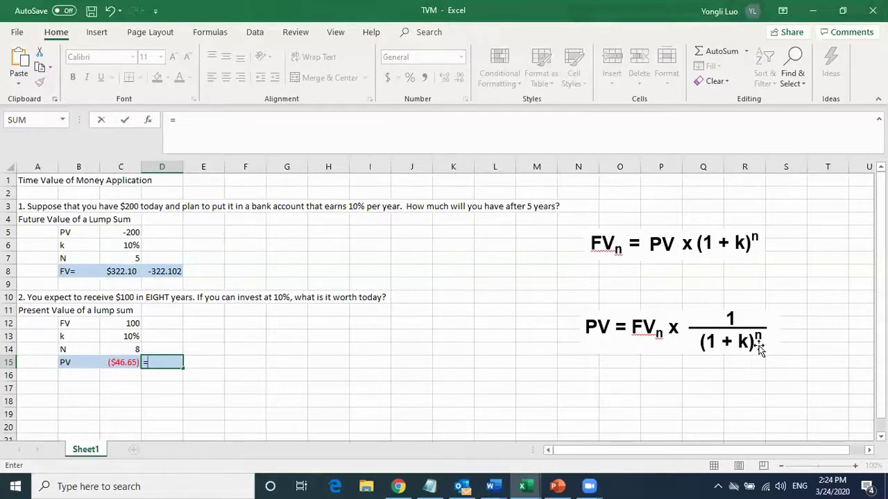
pyautogui.click(127, 324)
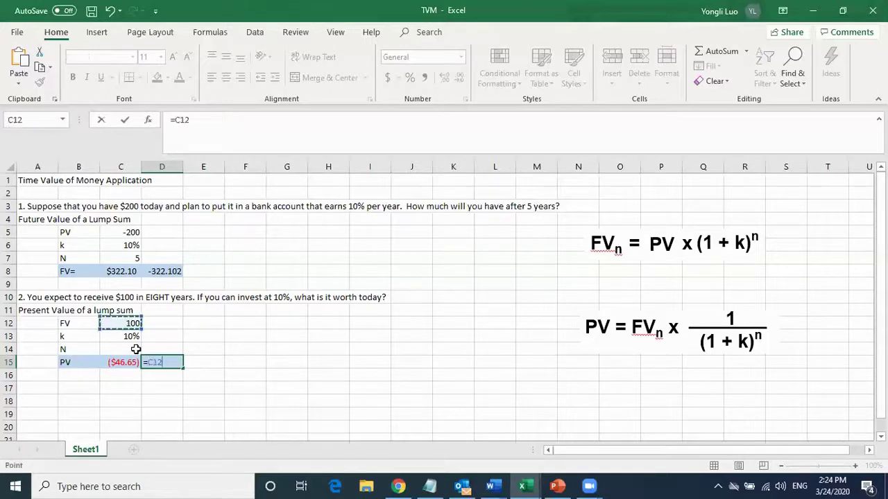
pyautogui.write('*(1/')
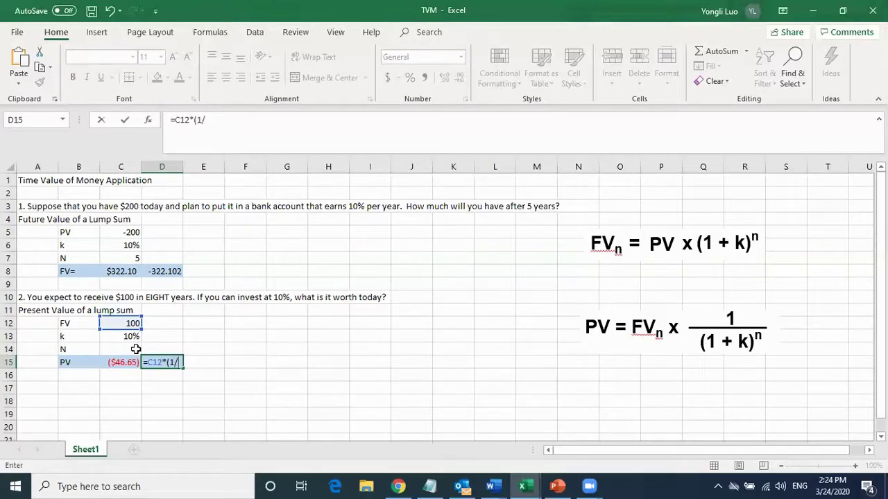
pyautogui.write('(')
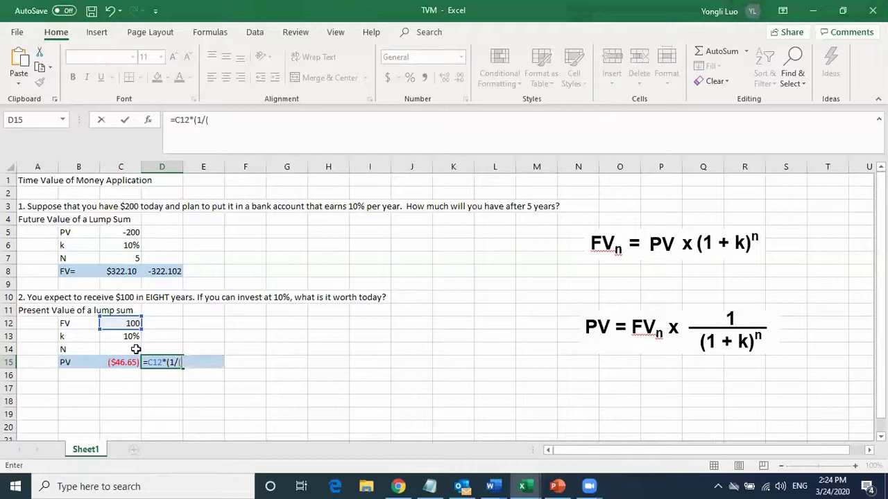
pyautogui.write('1+')
pyautogui.click(133, 338)
pyautogui.write(')^')
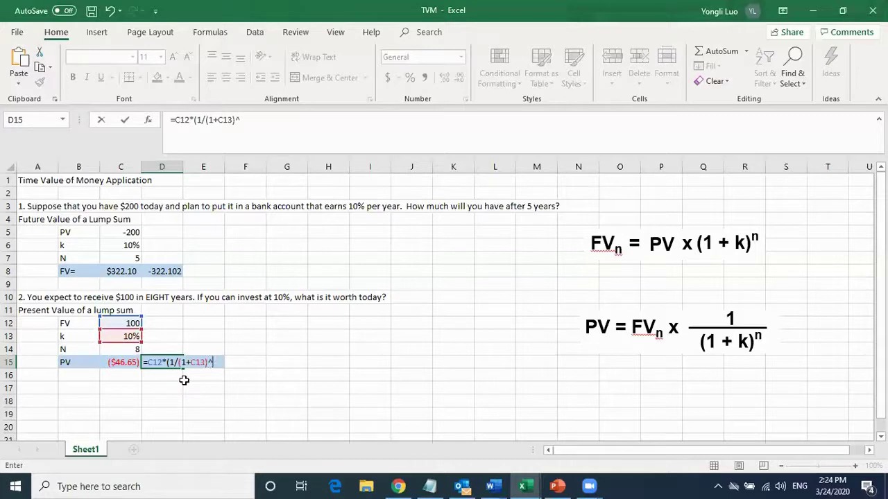
pyautogui.click(120, 351)
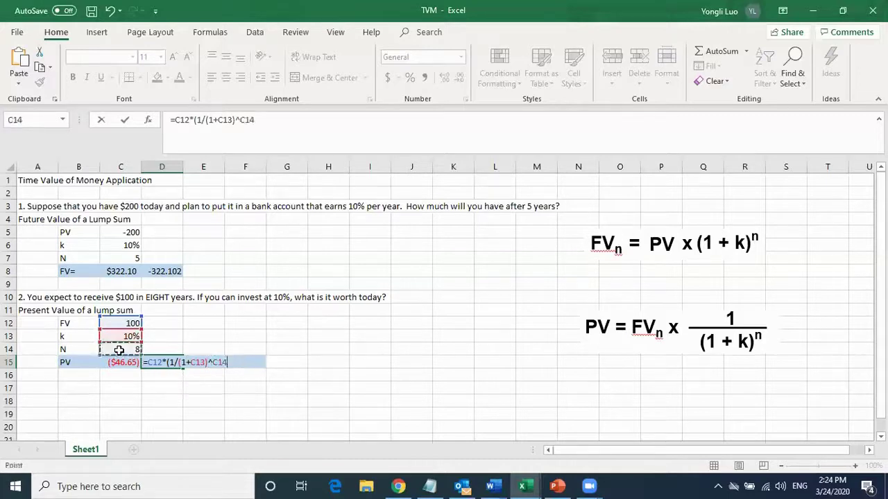
pyautogui.write(')')
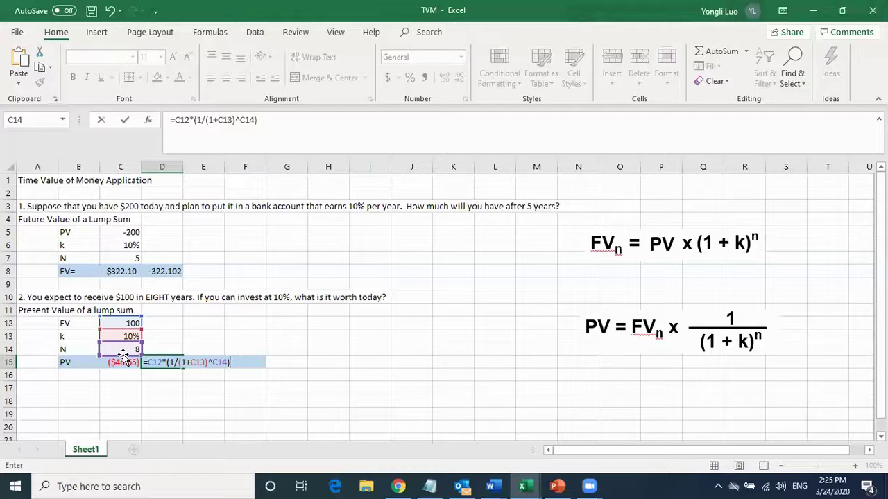
pyautogui.press('Return')
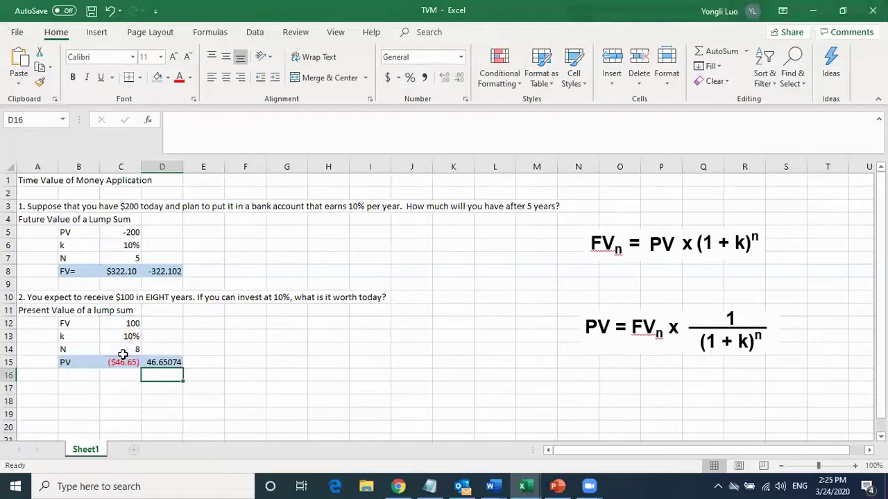
pyautogui.click(159, 362)
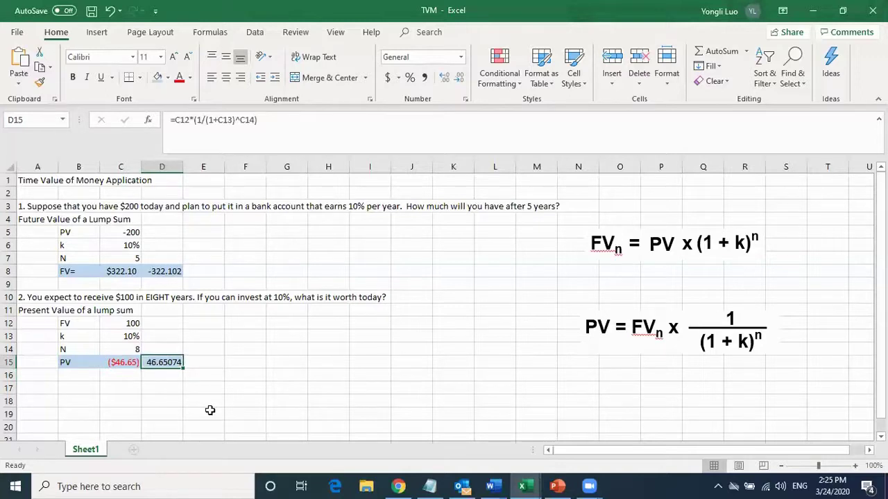
# Decrease D15's decimal places three times so it displays 46.65.
pyautogui.click(458, 79)
pyautogui.click(457, 79)
pyautogui.click(458, 79)
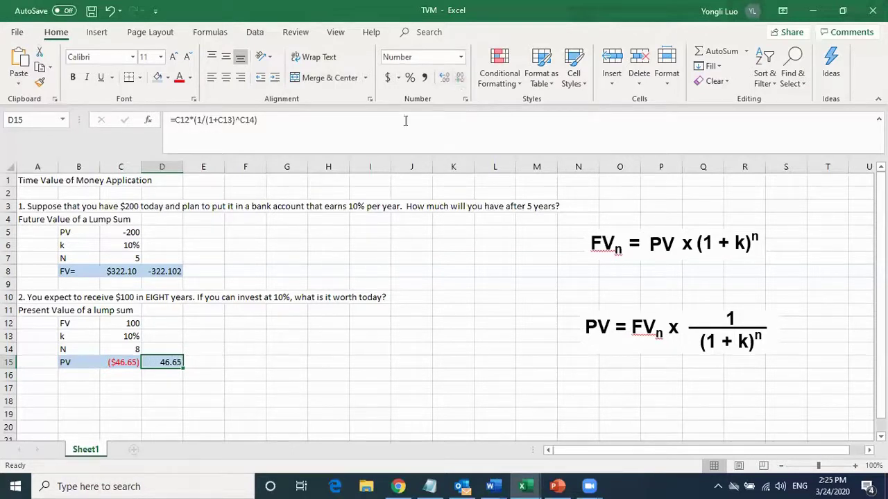
pyautogui.click(271, 335)
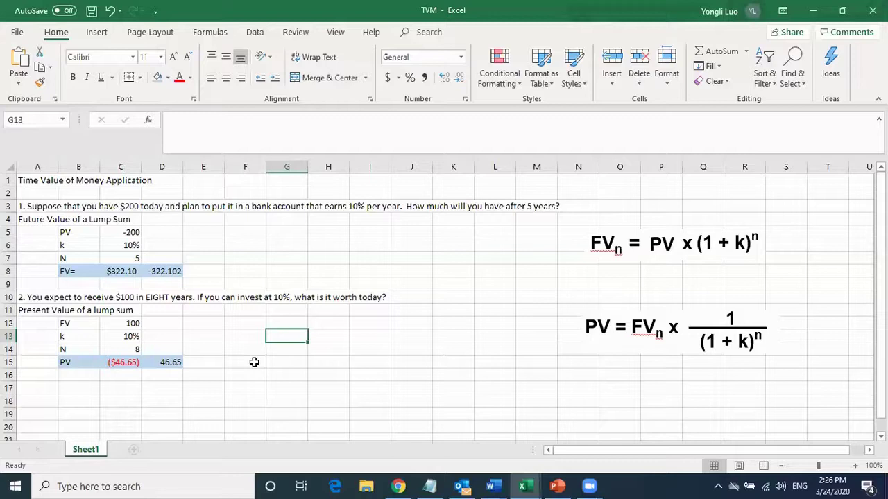
# Copy question 3 about the $2,000 annual investment from the Notepad notes and return to Excel.
pyautogui.scroll(-1, 304, 367)
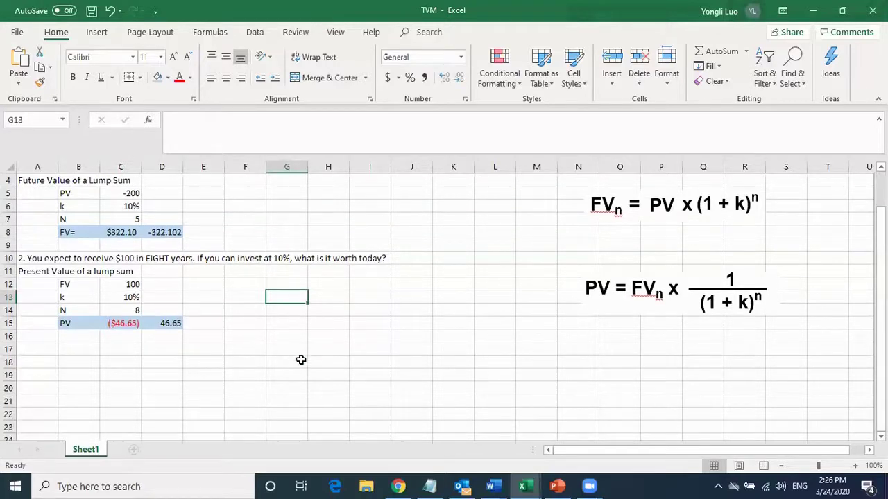
pyautogui.click(432, 484)
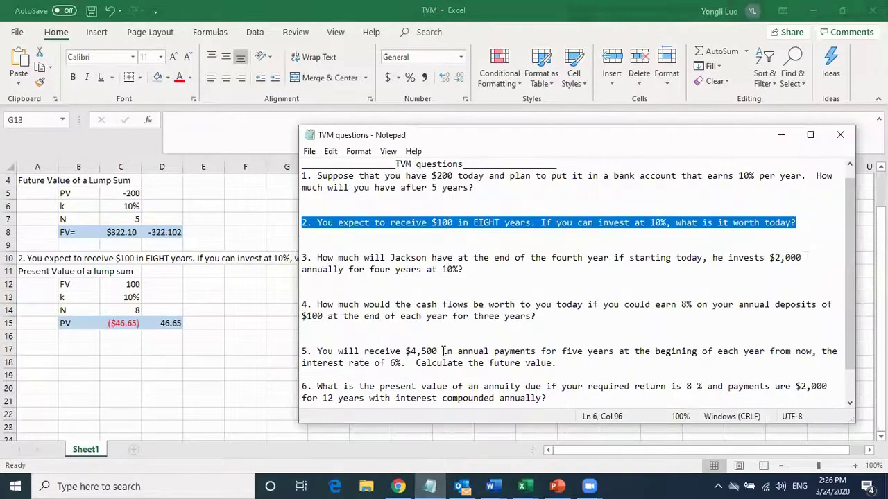
pyautogui.moveTo(302, 257); pyautogui.dragTo(482, 270)
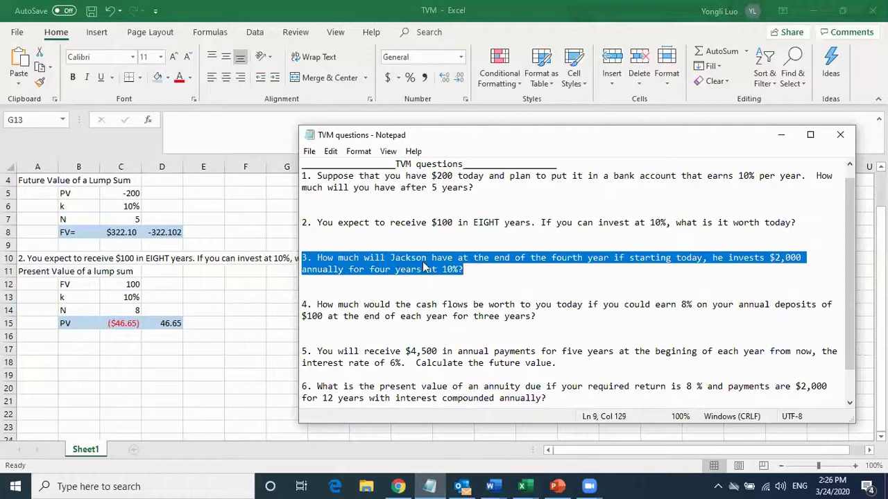
pyautogui.rightClick(423, 262)
pyautogui.click(456, 304)
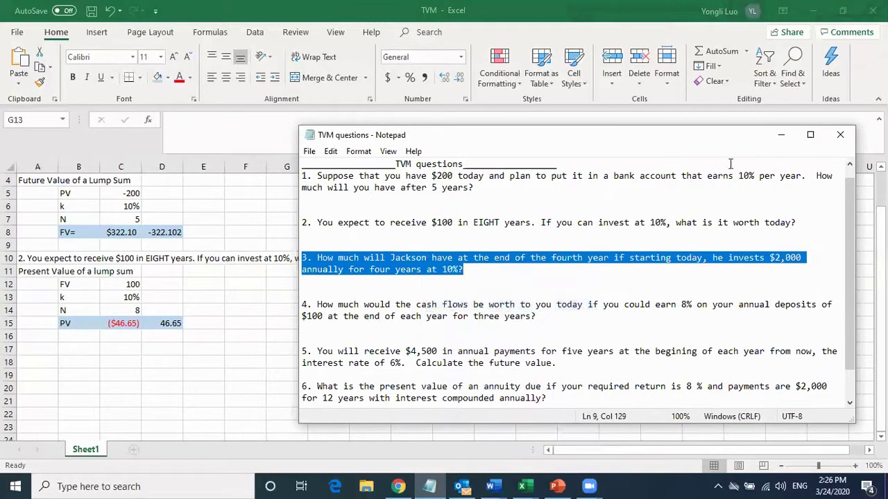
pyautogui.click(781, 135)
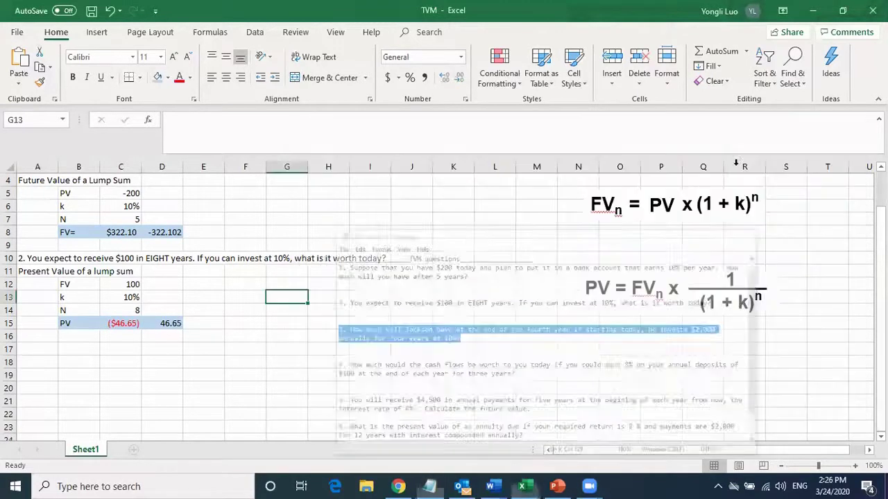
pyautogui.click(27, 349)
# Paste question 3 about the four-year $2,000 investment into cell A17.
pyautogui.hotkey('ctrl', 'v')
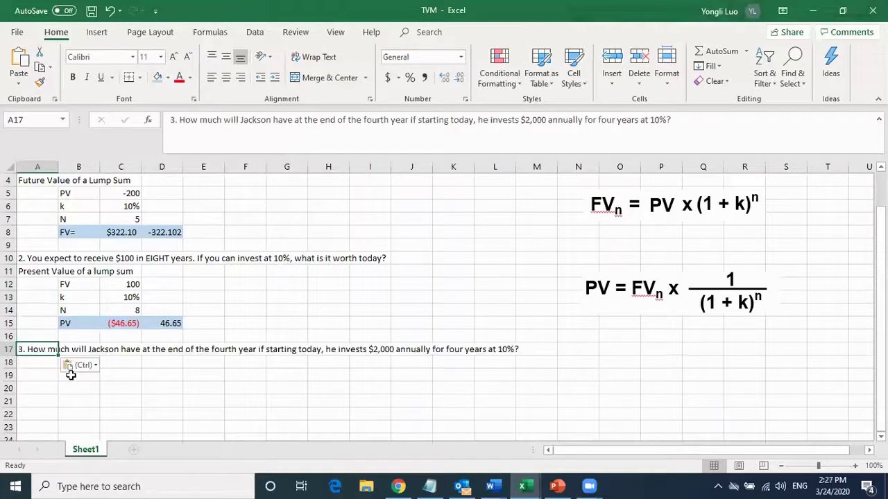
pyautogui.click(135, 376)
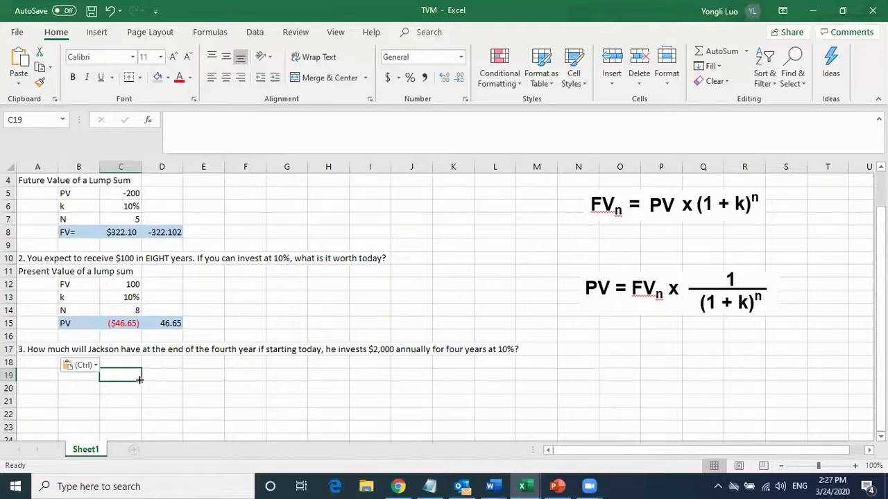
pyautogui.click(28, 363)
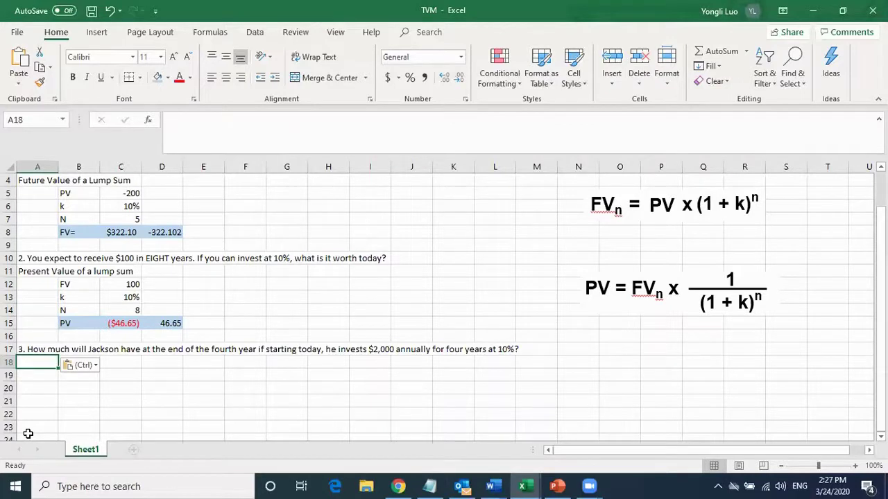
# Type the heading 'Future Value of annuity' into A18.
pyautogui.write('Futu')
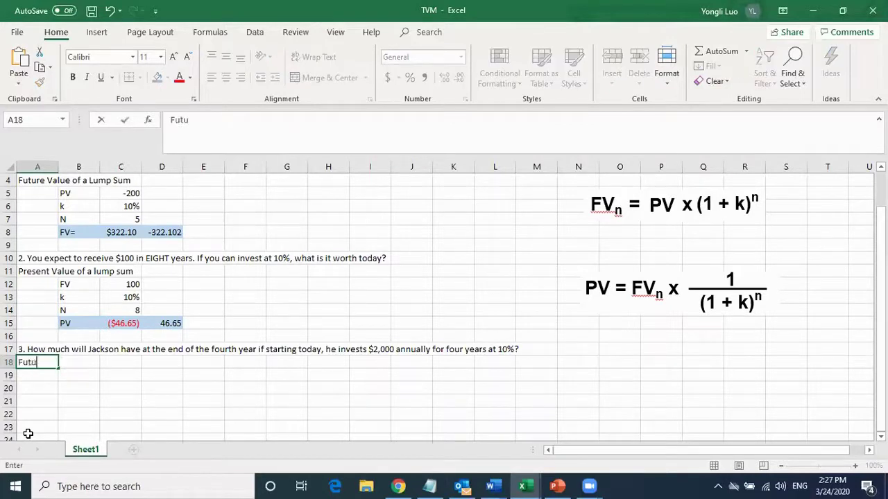
pyautogui.write('re Value ')
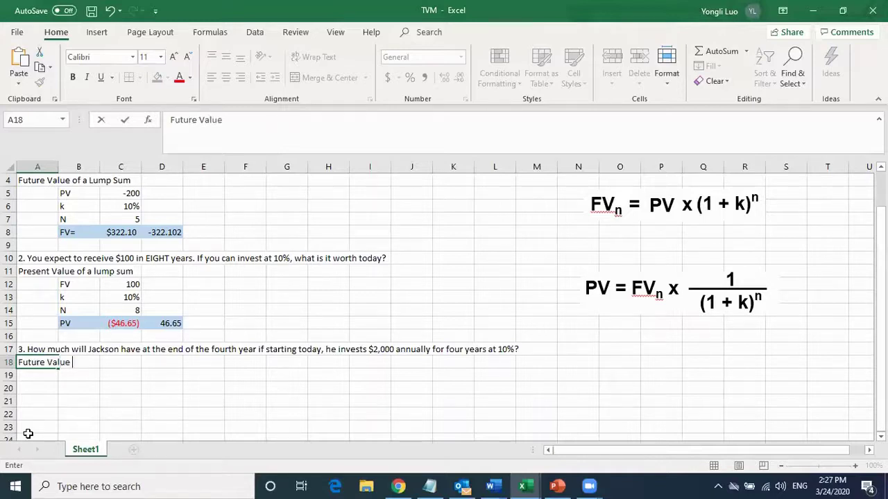
pyautogui.write('of annuity')
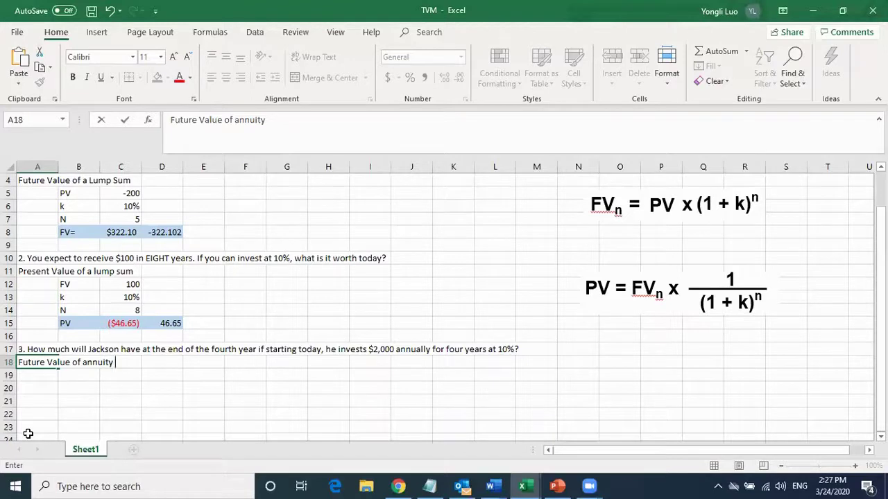
pyautogui.click(75, 373)
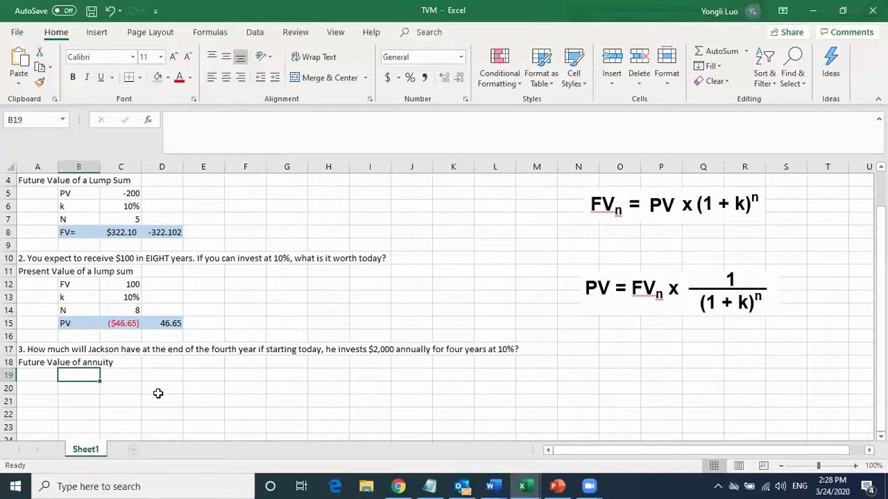
# Enter the labels PV and k with values 0 and 10% in rows 19–20.
pyautogui.write('PV')
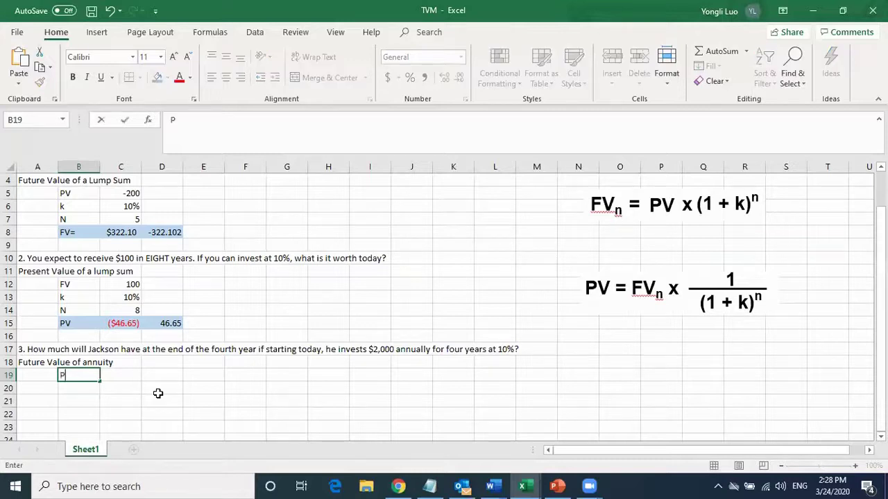
pyautogui.press('BackSpace')
pyautogui.press('BackSpace')
pyautogui.write('PV')
pyautogui.click(132, 375)
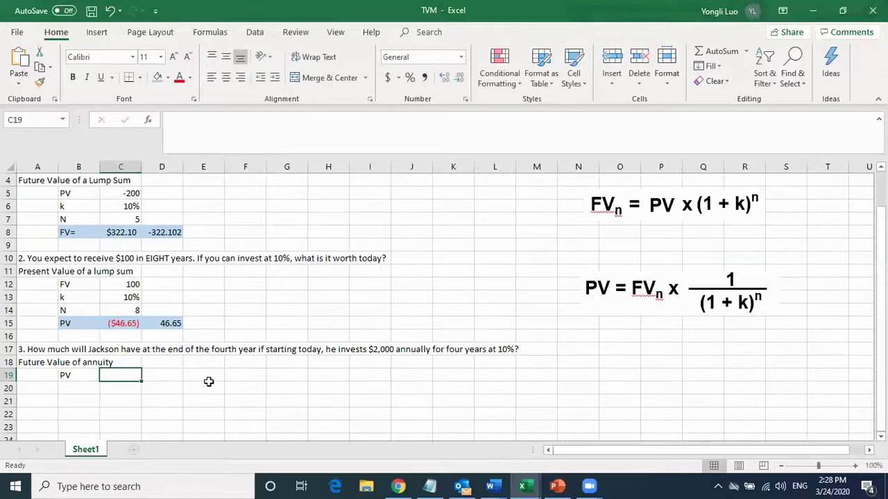
pyautogui.write('0')
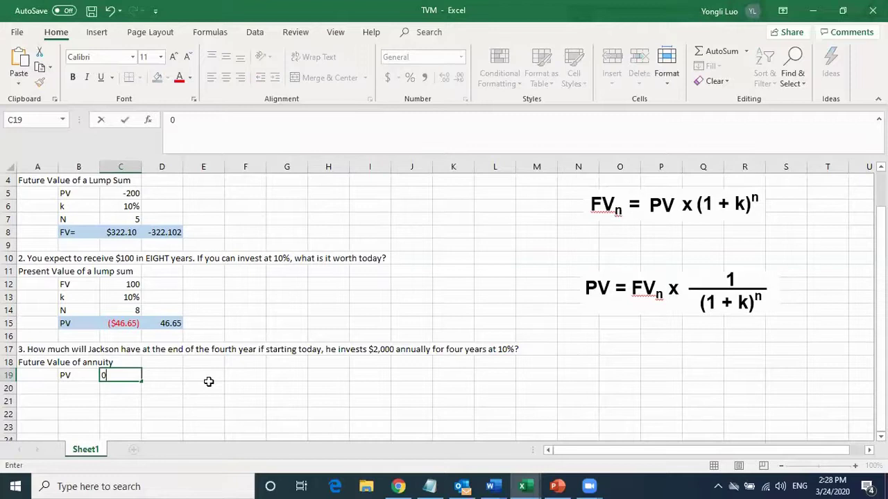
pyautogui.click(73, 387)
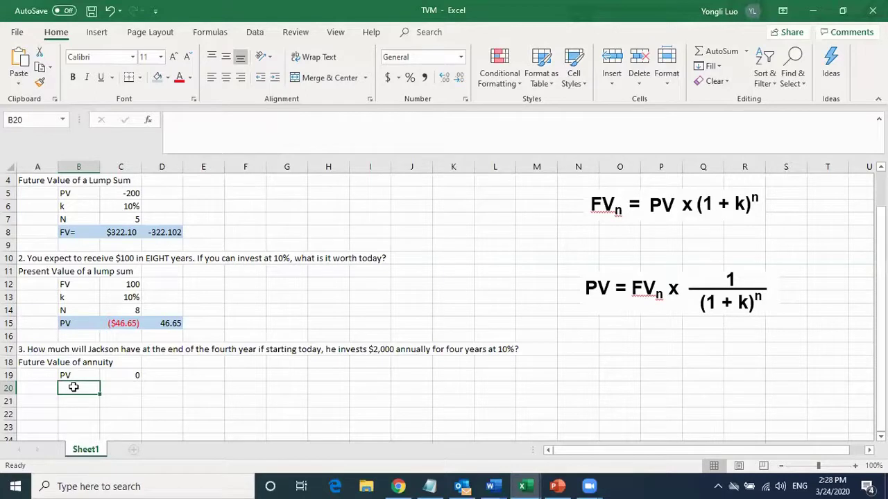
pyautogui.write('k')
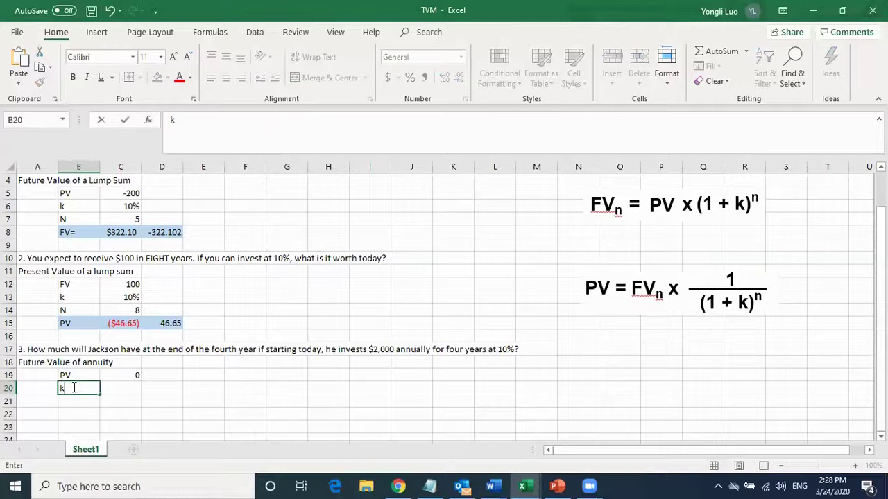
pyautogui.click(127, 388)
pyautogui.write('10%')
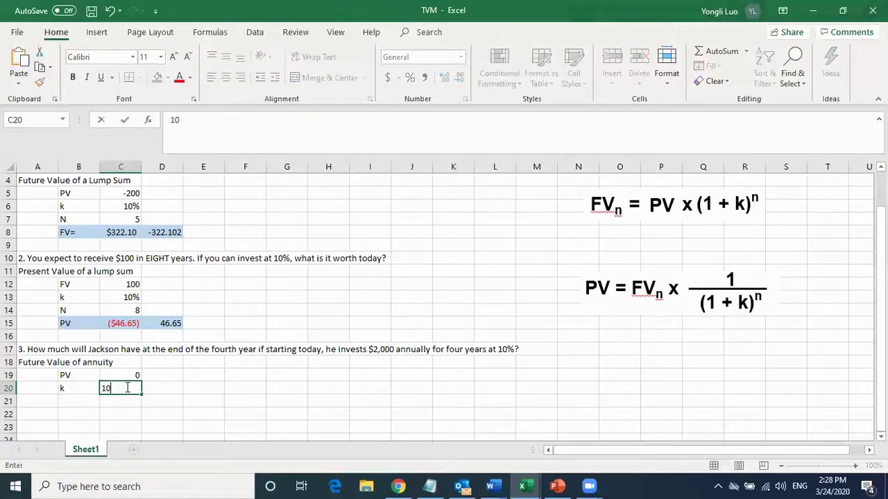
pyautogui.click(67, 402)
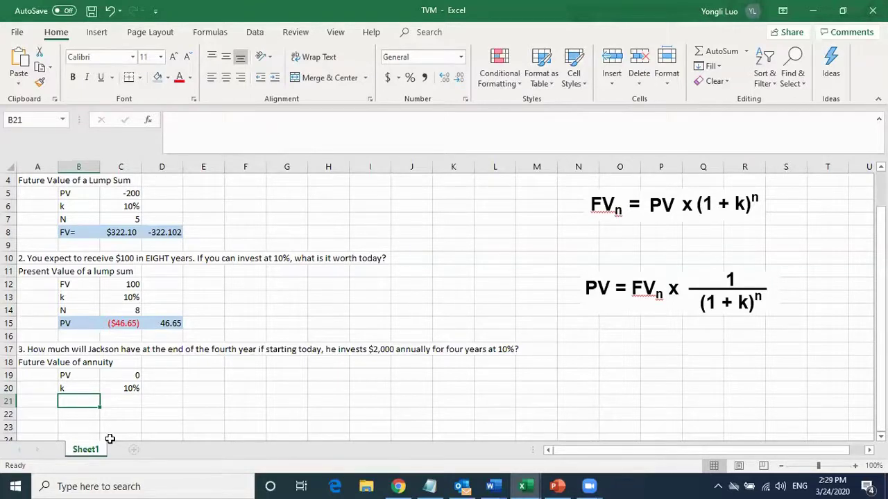
# Add N with 4 periods and PMT with 2000 in rows 21–22.
pyautogui.write('N')
pyautogui.click(135, 403)
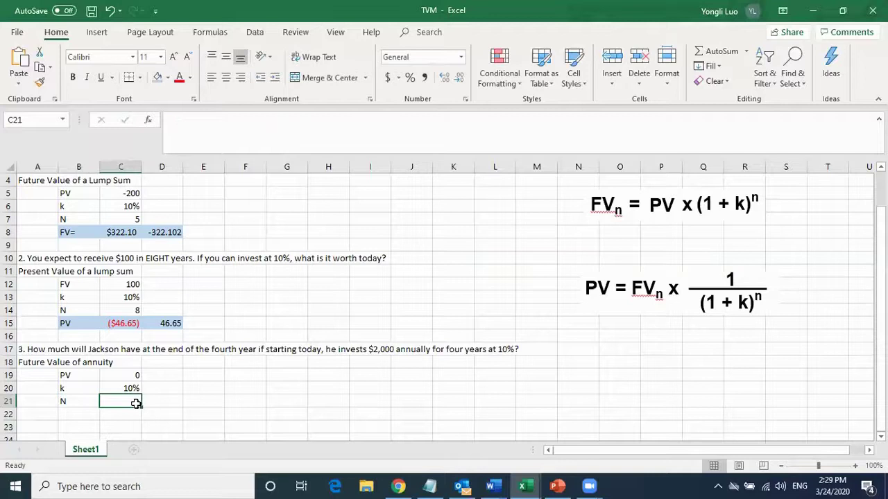
pyautogui.write('4')
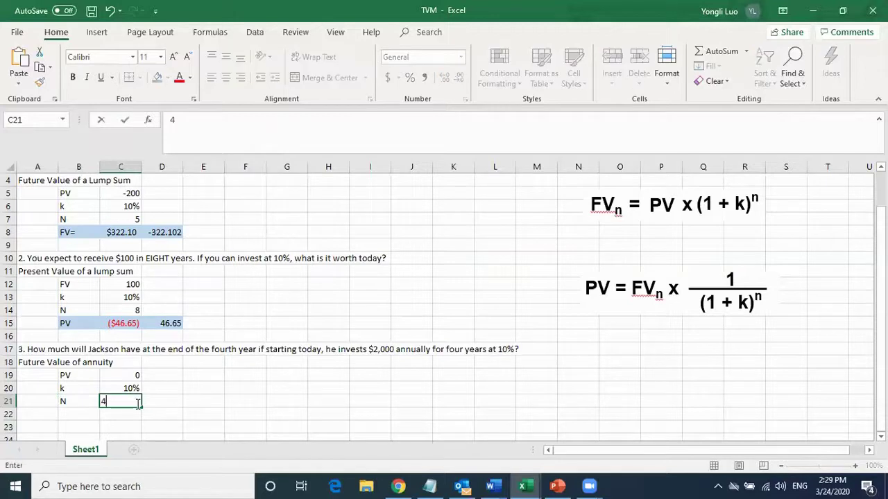
pyautogui.click(72, 414)
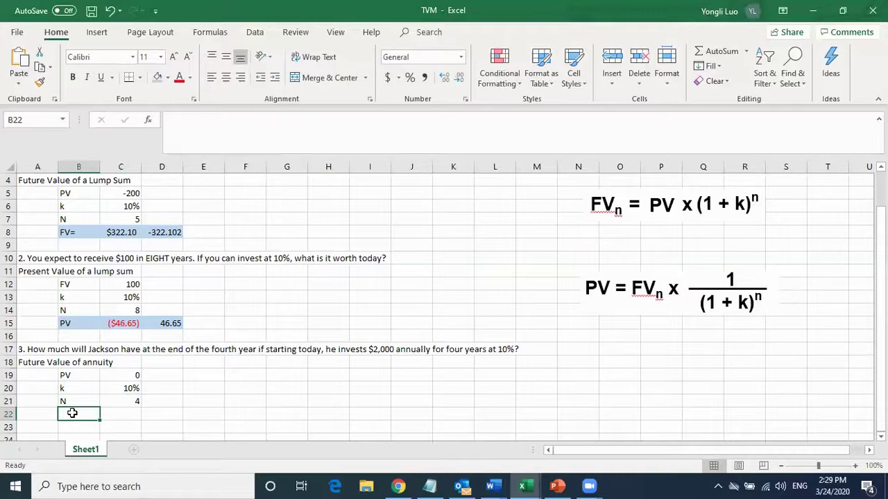
pyautogui.write('PMT')
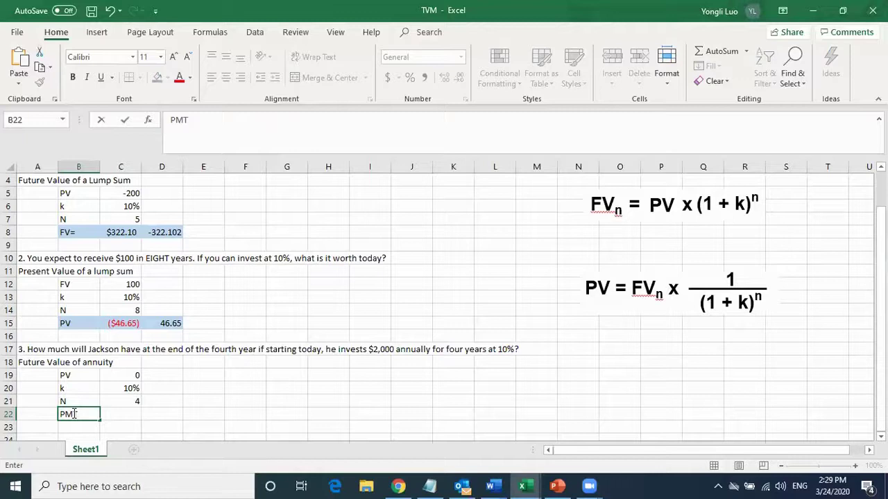
pyautogui.click(129, 414)
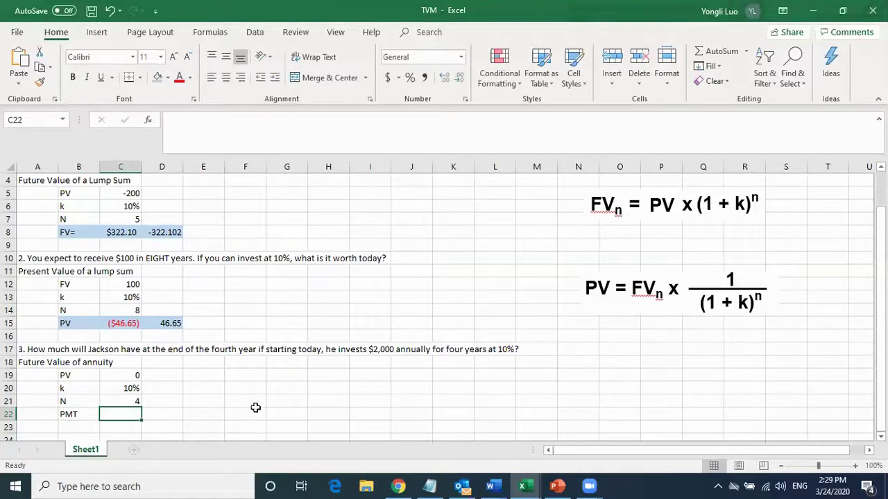
pyautogui.write('2000')
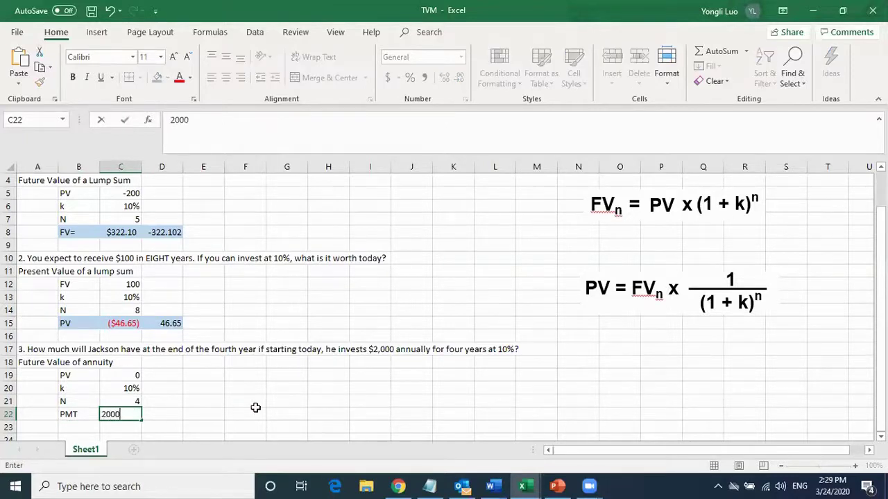
pyautogui.click(277, 400)
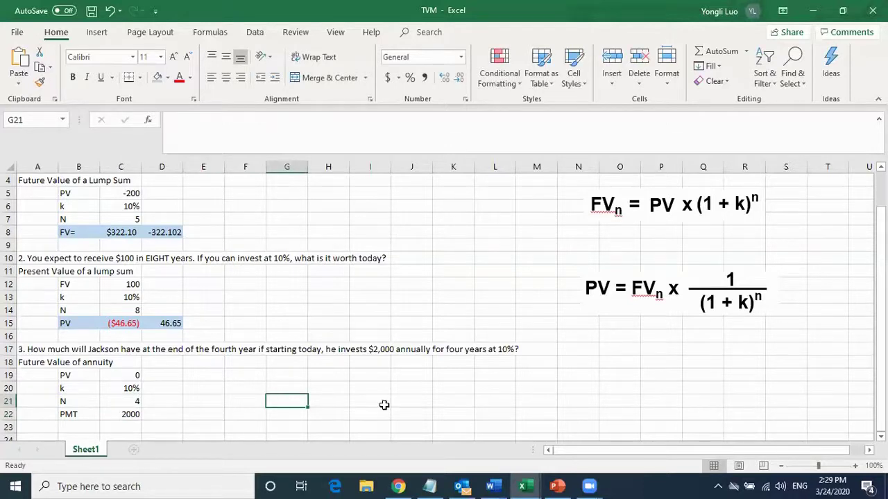
pyautogui.scroll(-1, 444, 308)
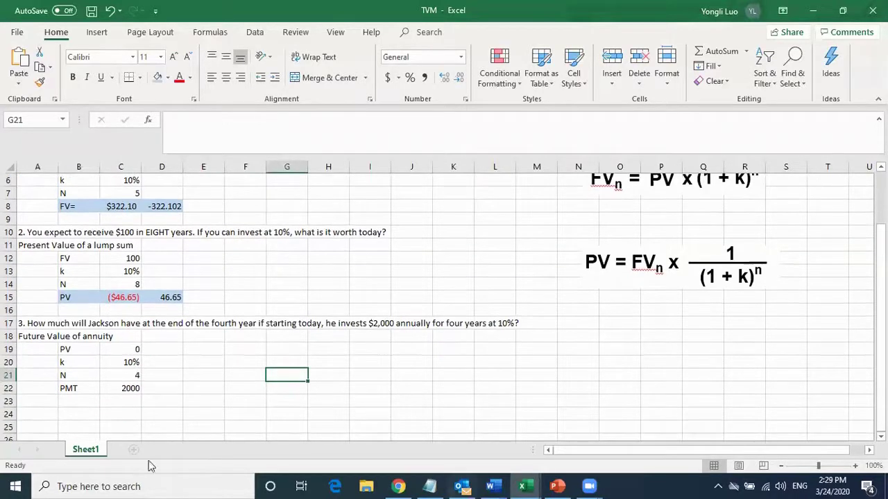
pyautogui.click(81, 401)
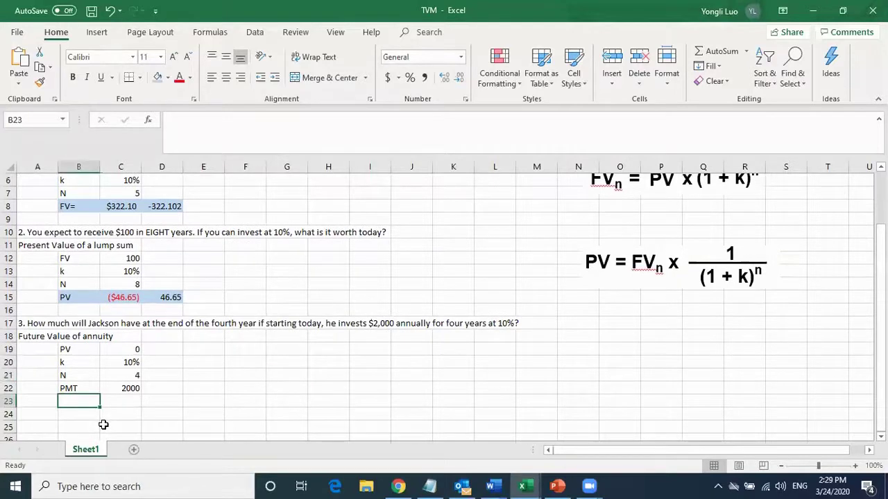
# Label B23 'FV=' and shade the row B23:D23 light blue.
pyautogui.write('FV=')
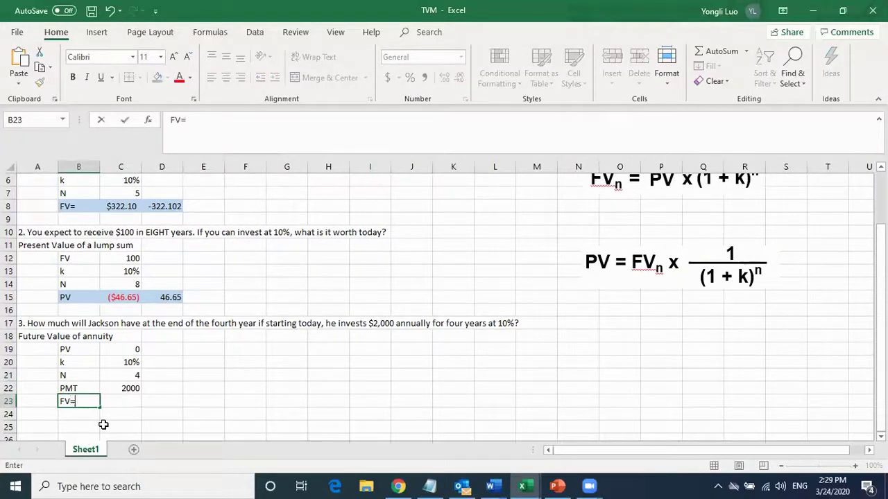
pyautogui.click(105, 414)
pyautogui.click(61, 401)
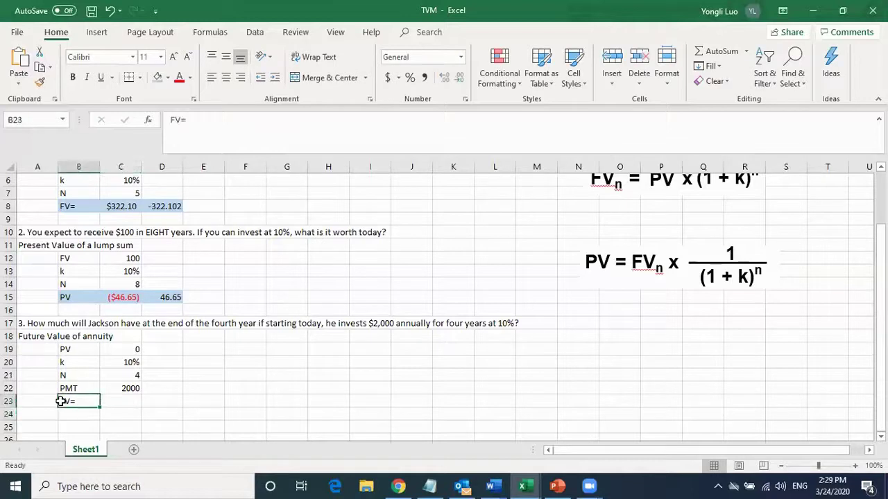
pyautogui.moveTo(61, 401); pyautogui.dragTo(174, 400)
pyautogui.click(156, 76)
# Enter =FV(C20,C21,C22,C19) in C23 for question 3's annuity future value.
pyautogui.click(117, 402)
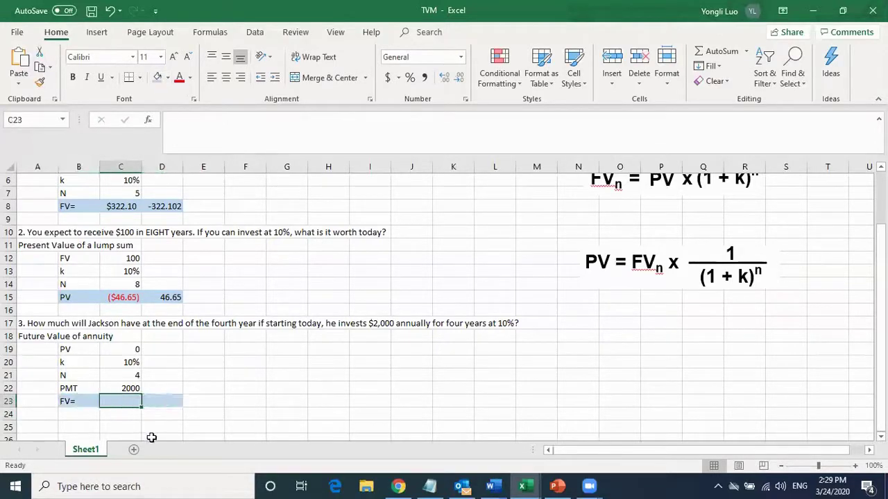
pyautogui.write('=')
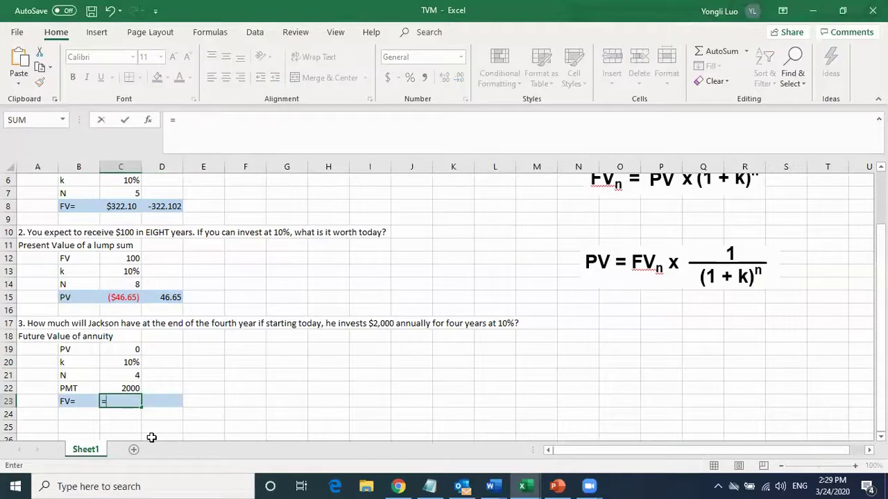
pyautogui.write('FV(')
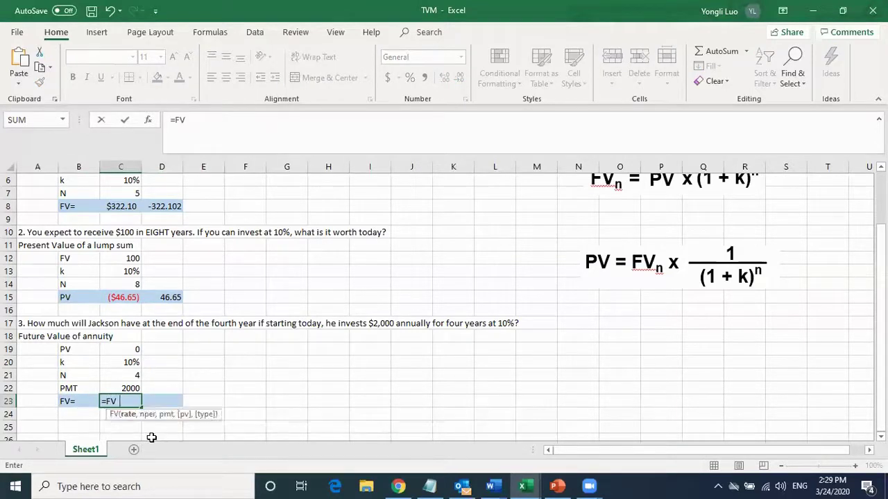
pyautogui.click(122, 363)
pyautogui.write(',')
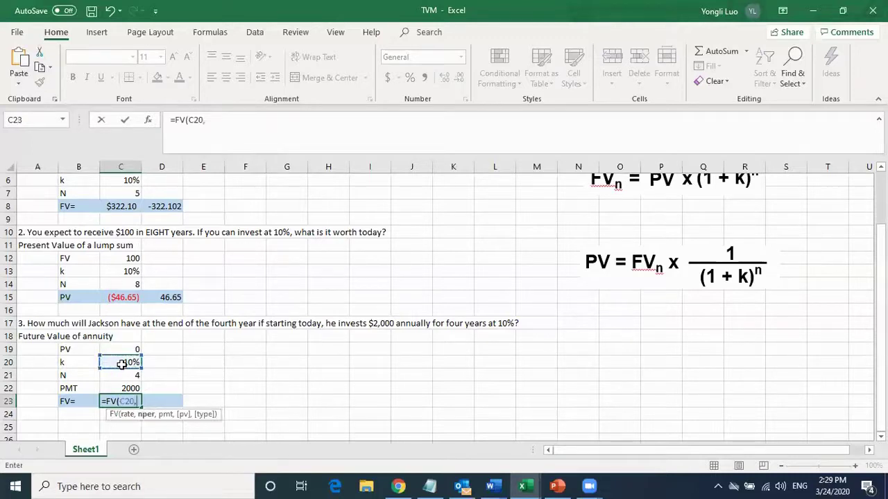
pyautogui.click(120, 376)
pyautogui.write(',')
pyautogui.click(121, 389)
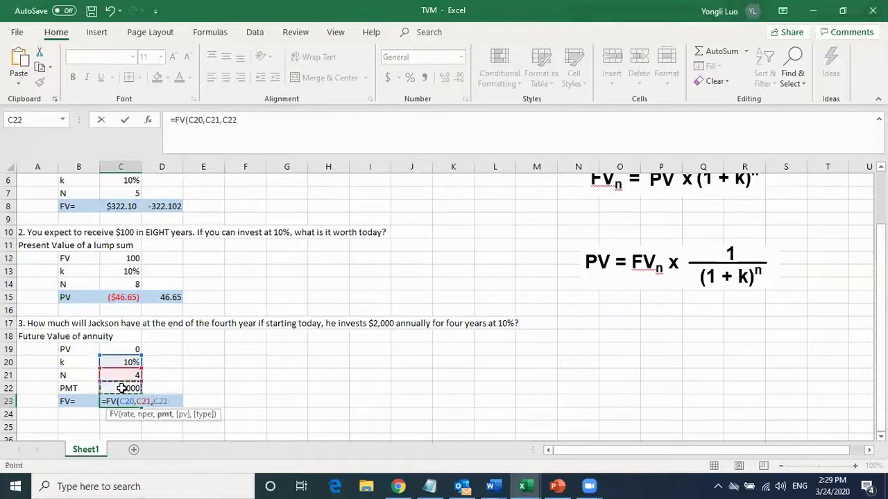
pyautogui.write(',')
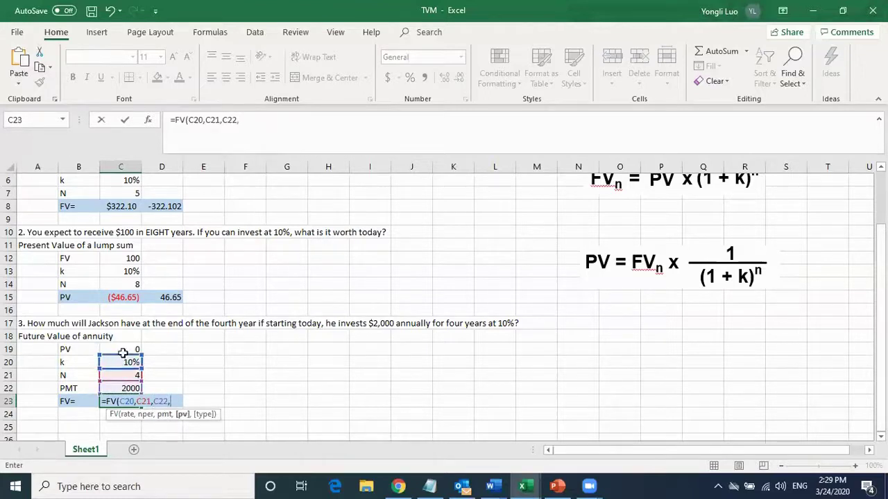
pyautogui.click(122, 350)
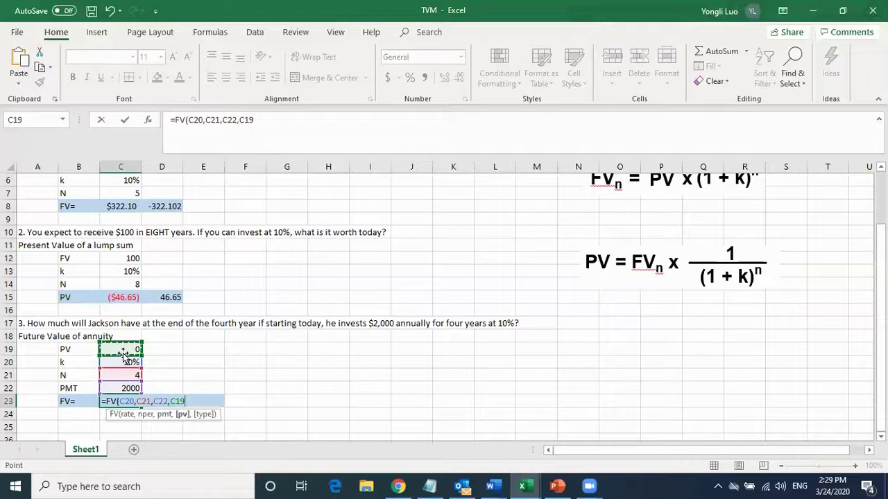
pyautogui.write(')')
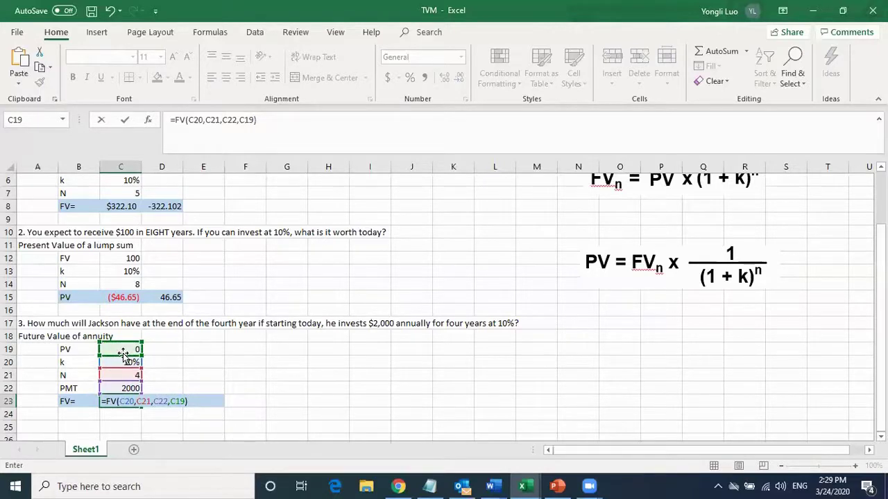
pyautogui.press('Return')
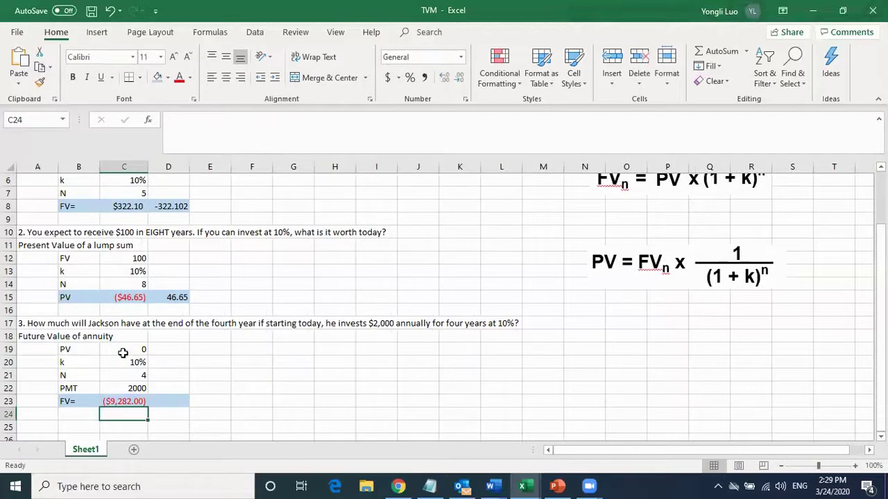
# Change the payment in C22 to -2000 so C23 shows $9,282.00.
pyautogui.click(115, 389)
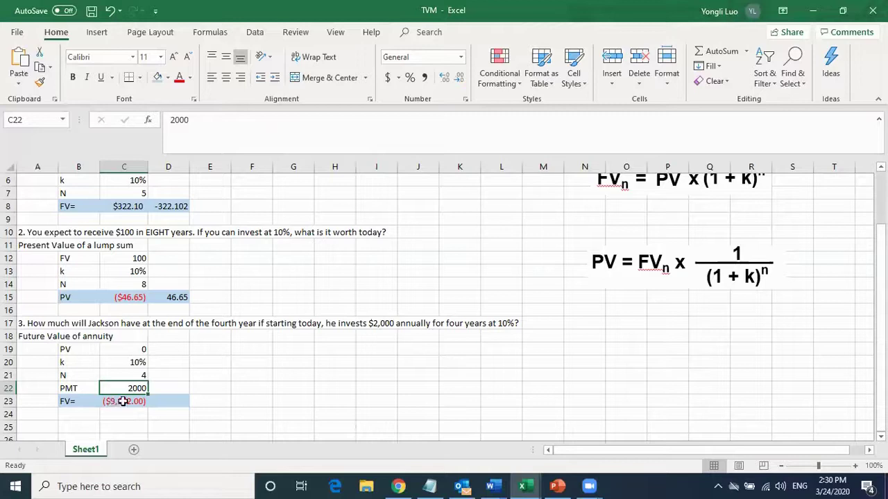
pyautogui.click(172, 122)
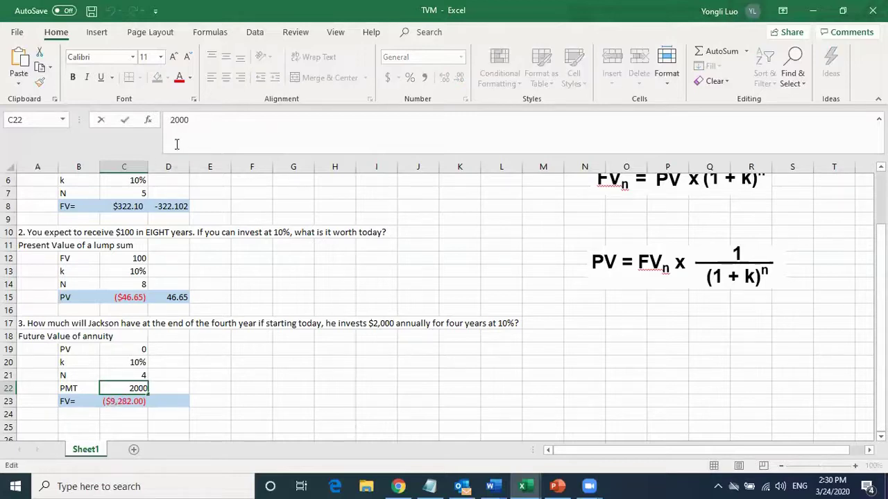
pyautogui.write('-')
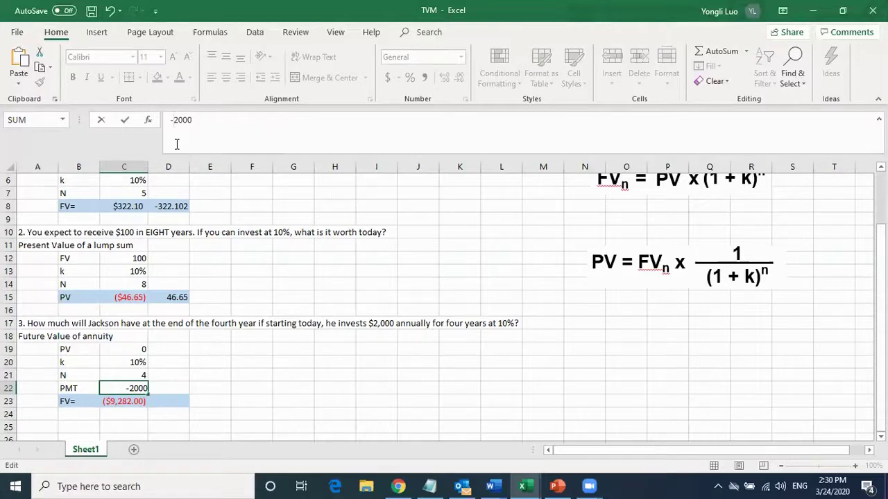
pyautogui.press('Return')
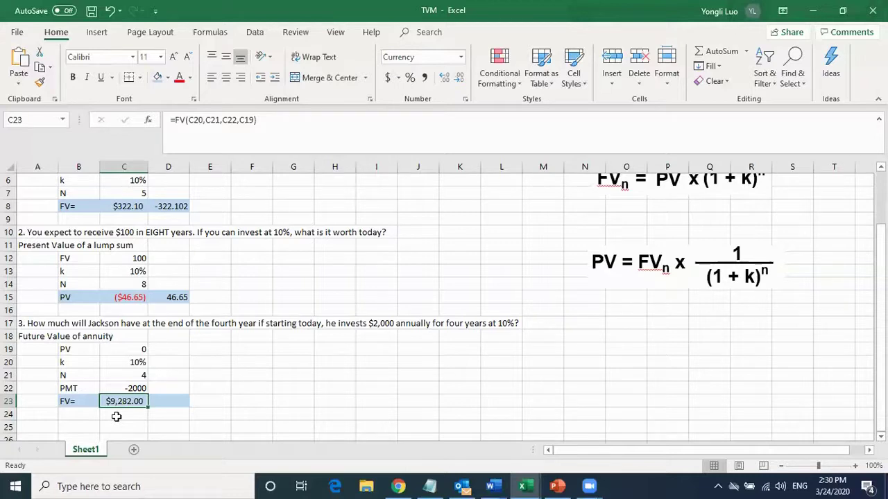
pyautogui.click(172, 401)
pyautogui.scroll(-1, 175, 398)
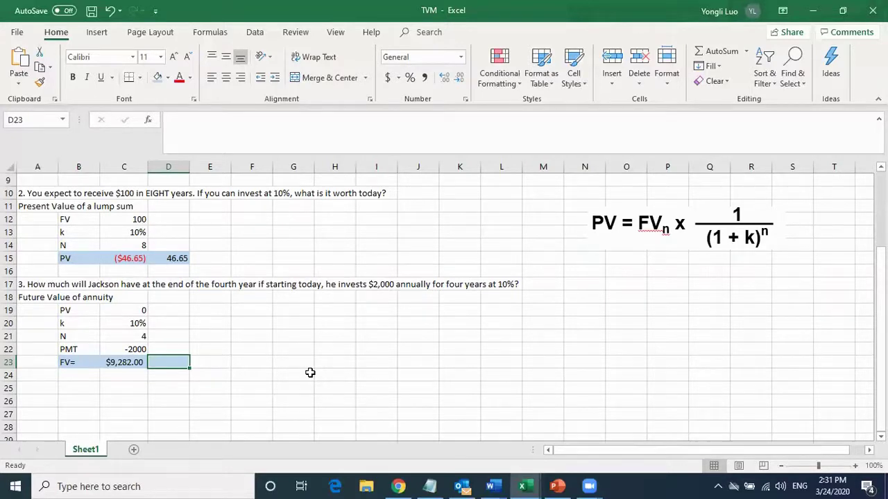
# Enter the hard-coded check =FV(10%,4,-2000,0) in D23, returning $9,282.00.
pyautogui.write('=')
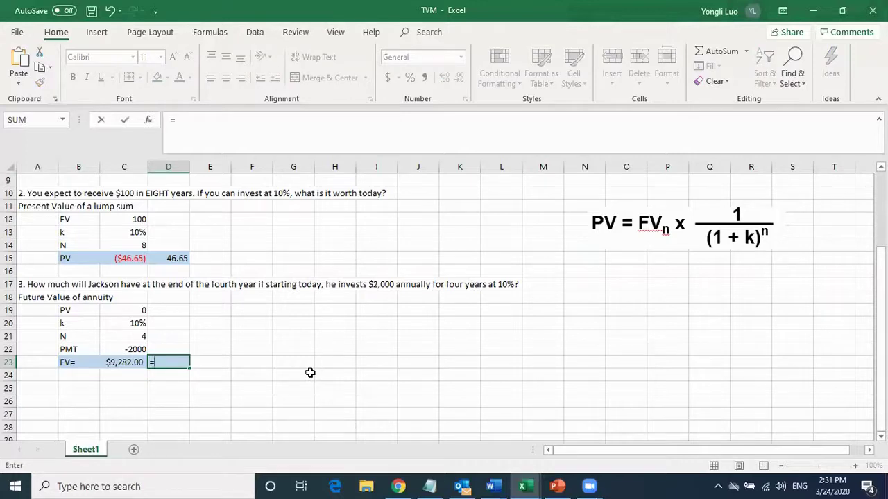
pyautogui.write('FV(')
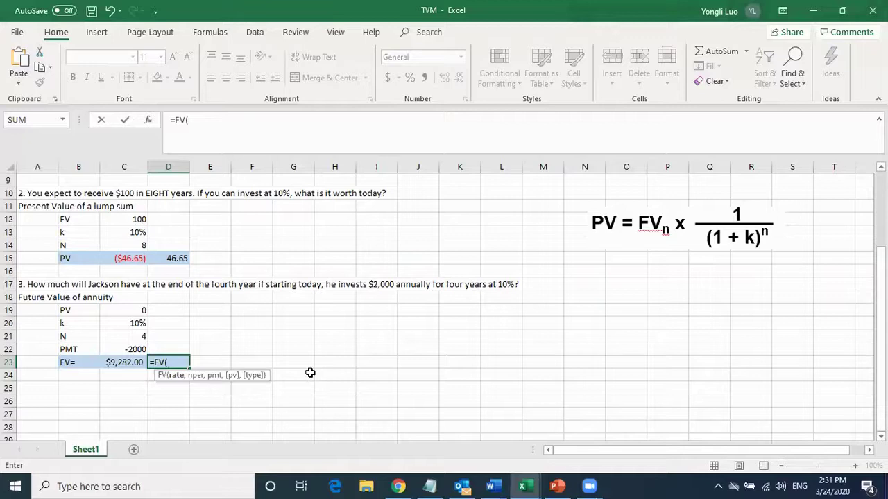
pyautogui.write('10%,')
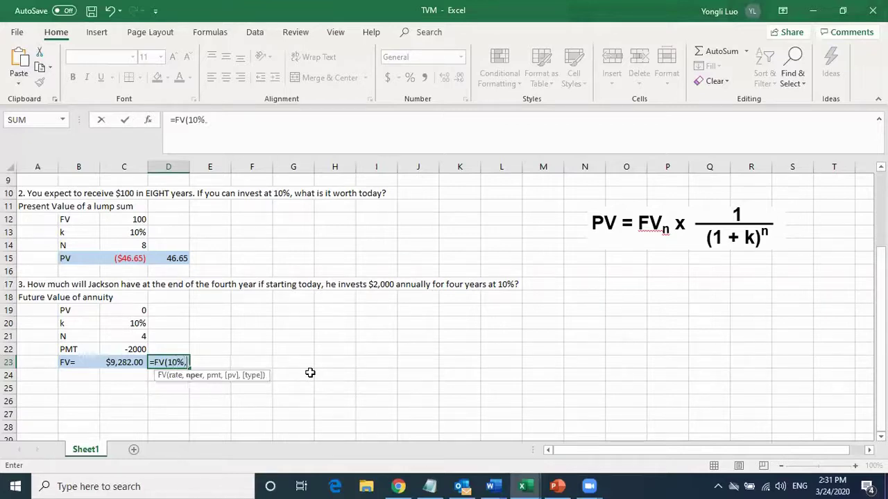
pyautogui.write('4')
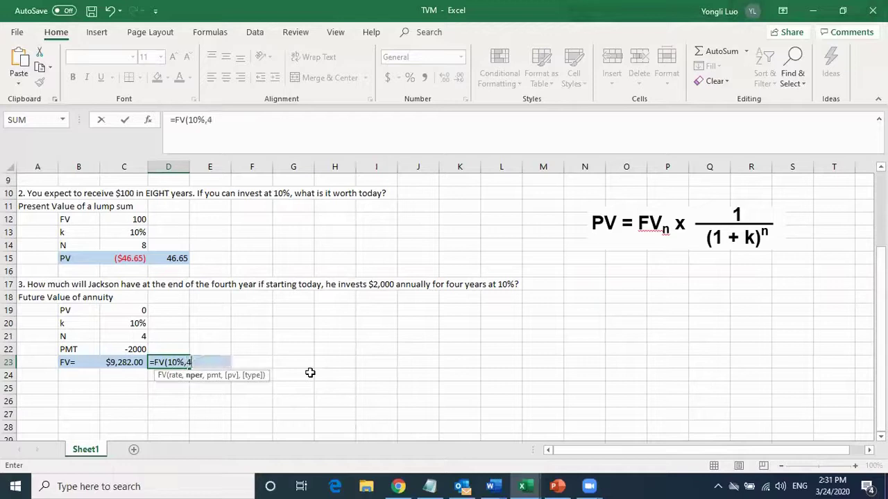
pyautogui.write(',-2000')
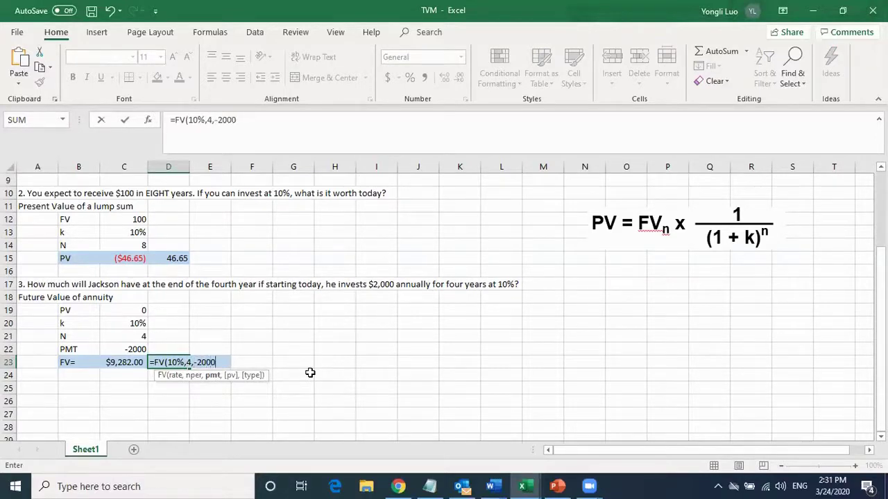
pyautogui.write(',0)')
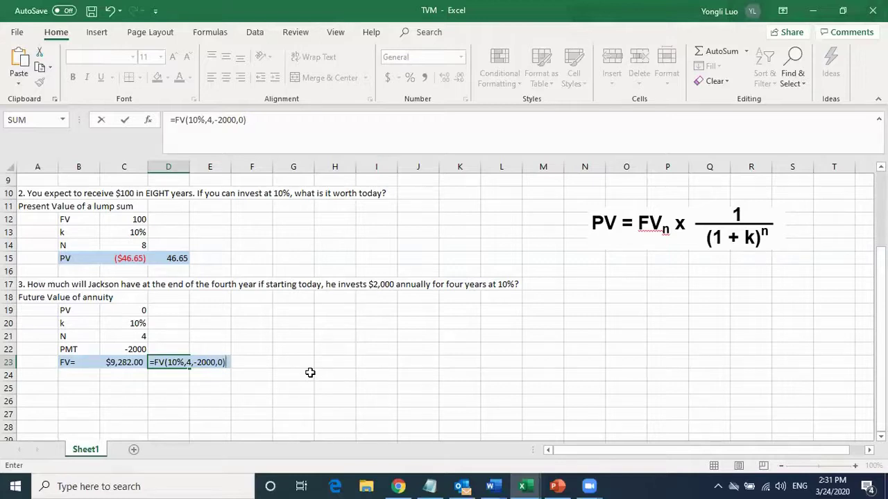
pyautogui.press('Return')
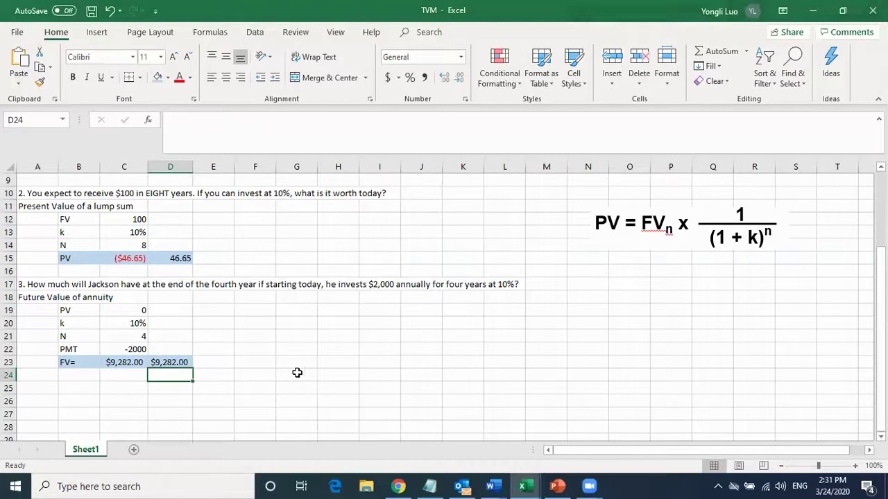
pyautogui.click(34, 377)
# Copy question 4 ($100 annual deposits at 8%) from the TVM notes into cell A25.
pyautogui.click(35, 390)
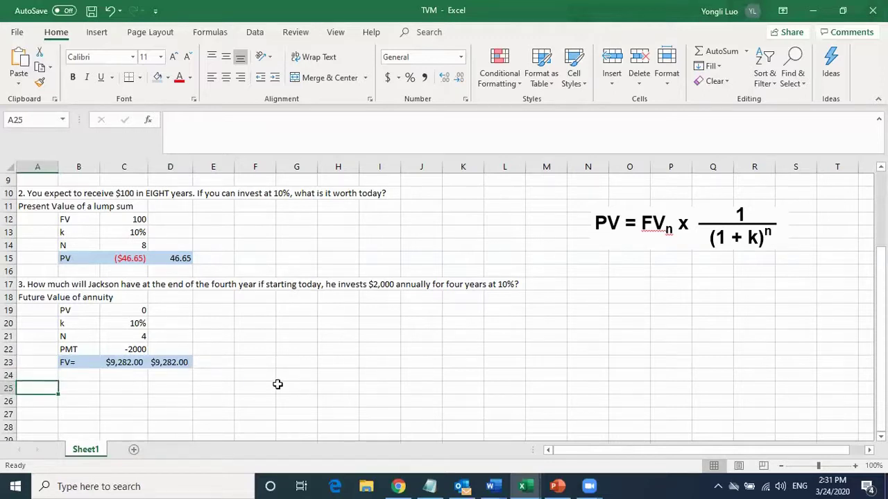
pyautogui.click(430, 487)
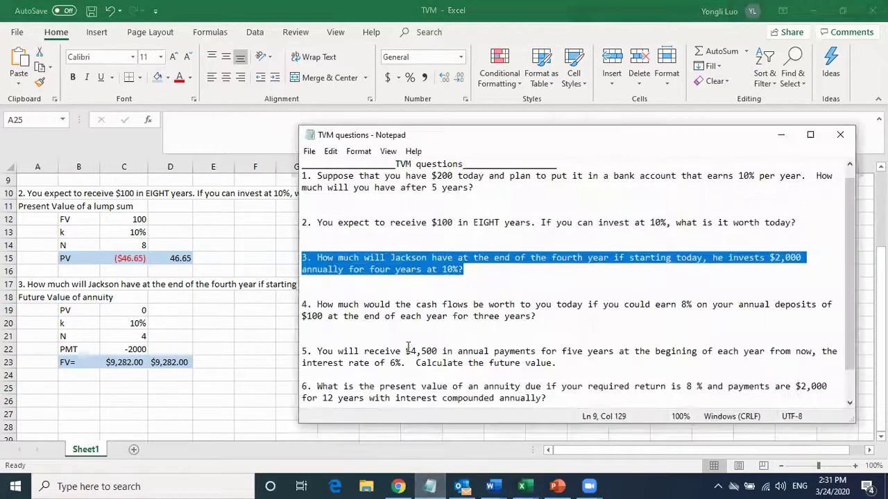
pyautogui.moveTo(303, 306); pyautogui.dragTo(552, 322)
pyautogui.rightClick(478, 310)
pyautogui.click(516, 155)
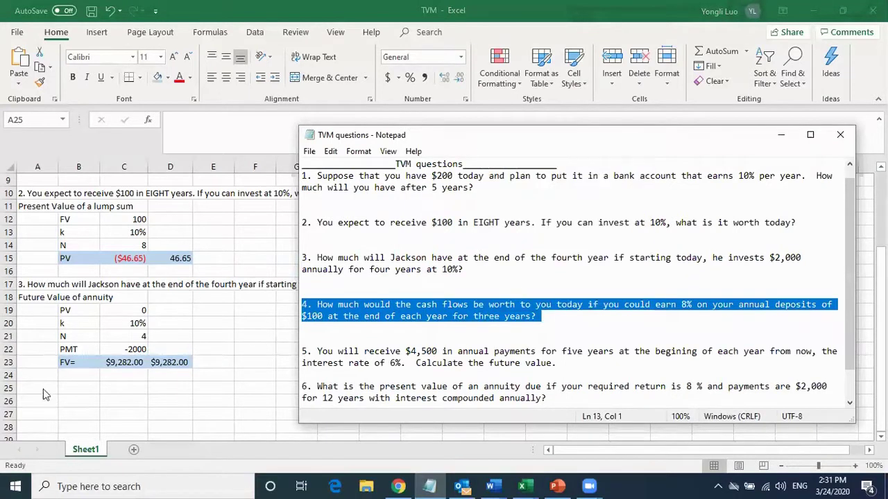
pyautogui.click(34, 386)
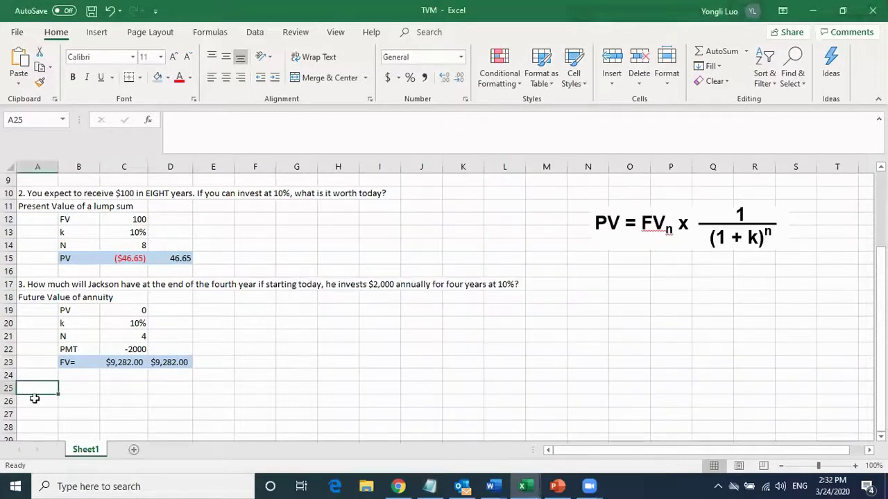
pyautogui.hotkey('ctrl', 'v')
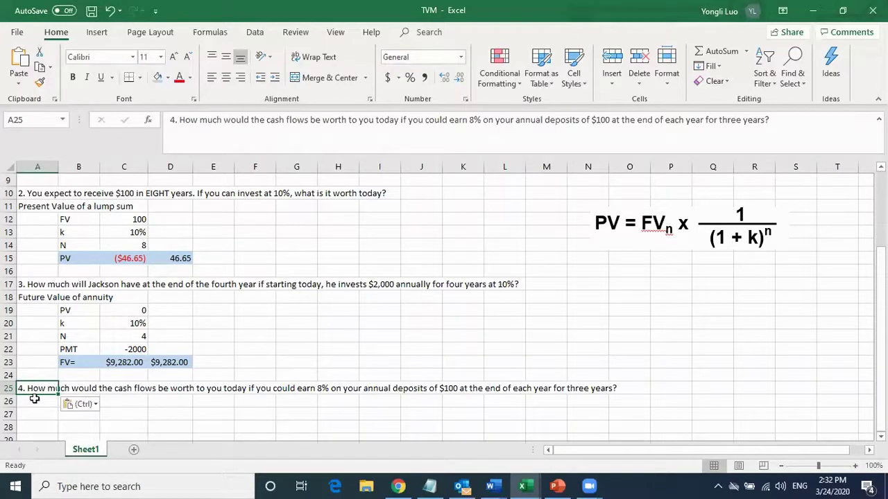
pyautogui.click(209, 412)
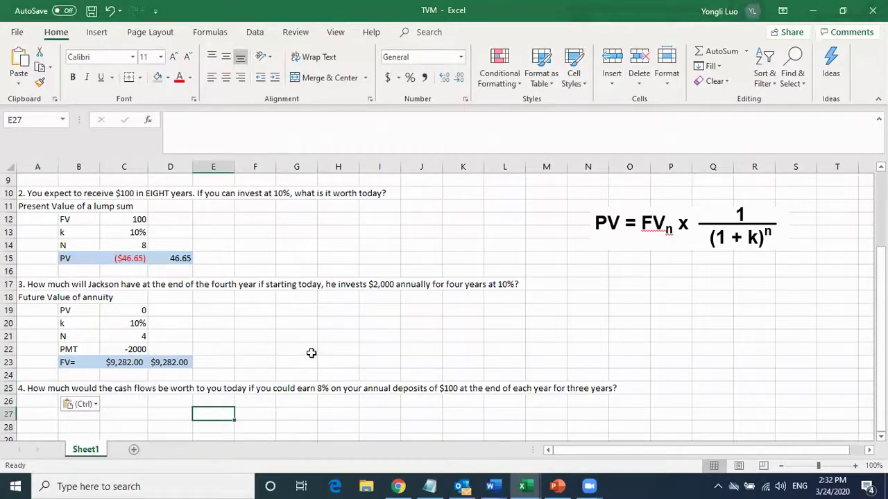
# Enter the heading 'Present Value of annuity' in A26 beneath question 4.
pyautogui.scroll(-1, 315, 361)
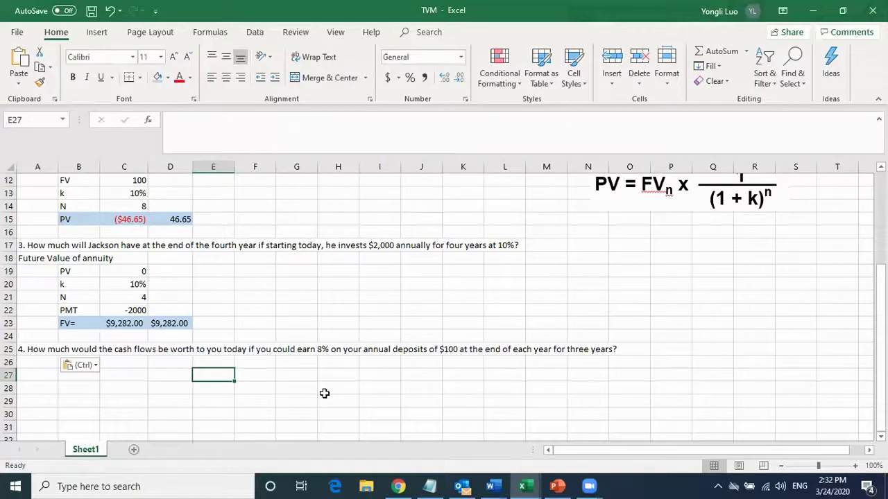
pyautogui.click(35, 362)
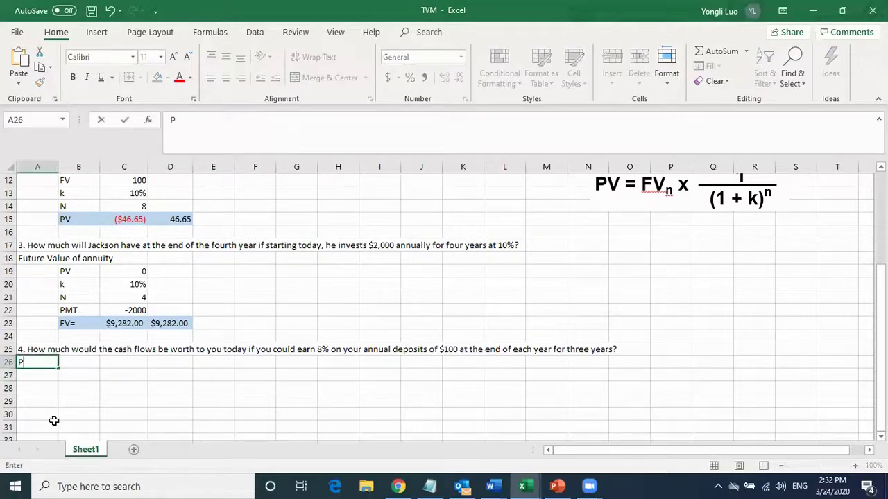
pyautogui.write('Present Va;ue')
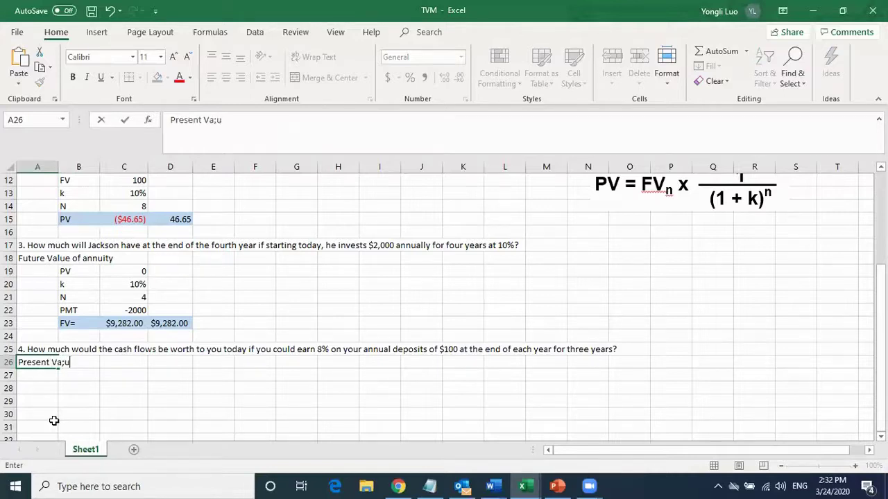
pyautogui.press('BackSpace')
pyautogui.press('BackSpace')
pyautogui.press('BackSpace')
pyautogui.press('BackSpace')
pyautogui.write('lue of annuity')
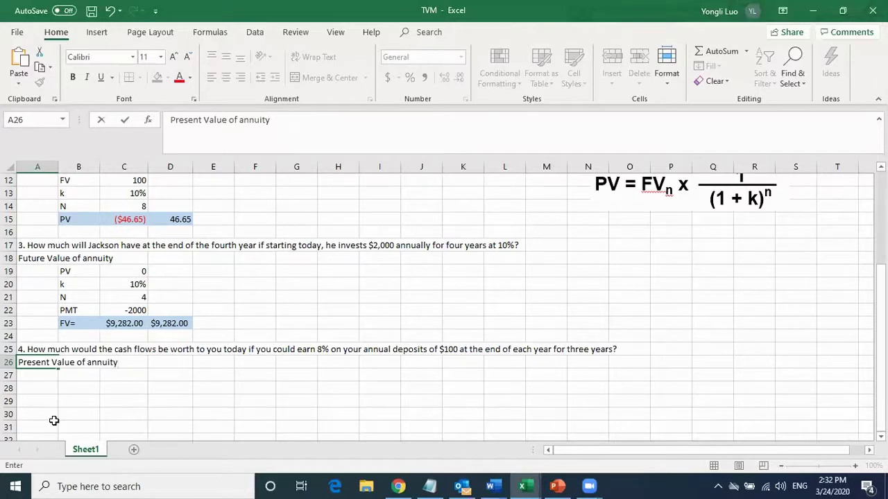
pyautogui.click(77, 376)
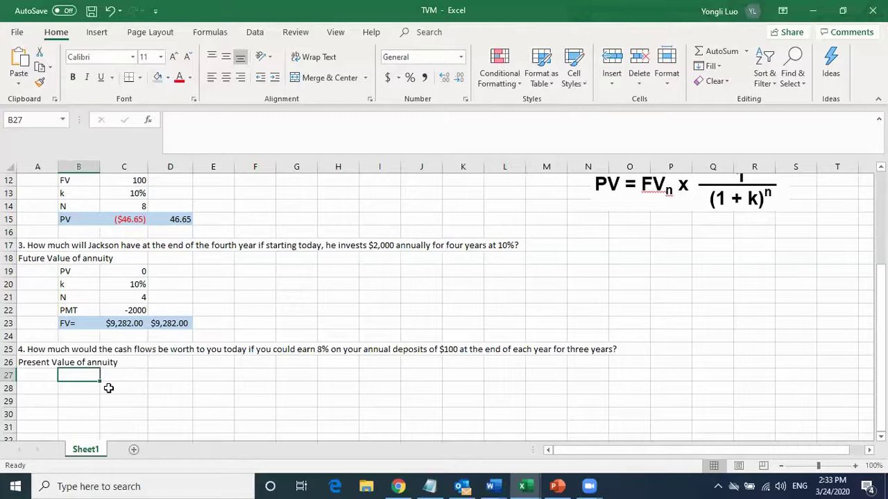
# Enter the inputs k = 8% and PMT = 100 in B27:C28.
pyautogui.write('k')
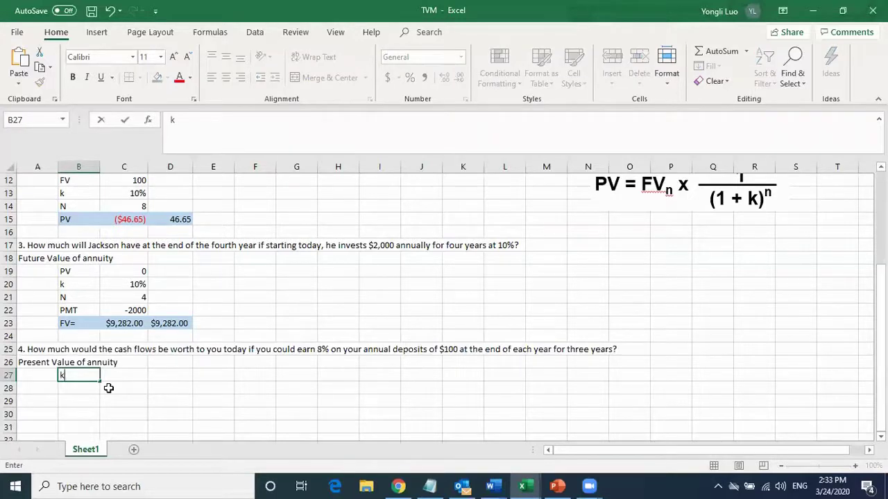
pyautogui.click(135, 376)
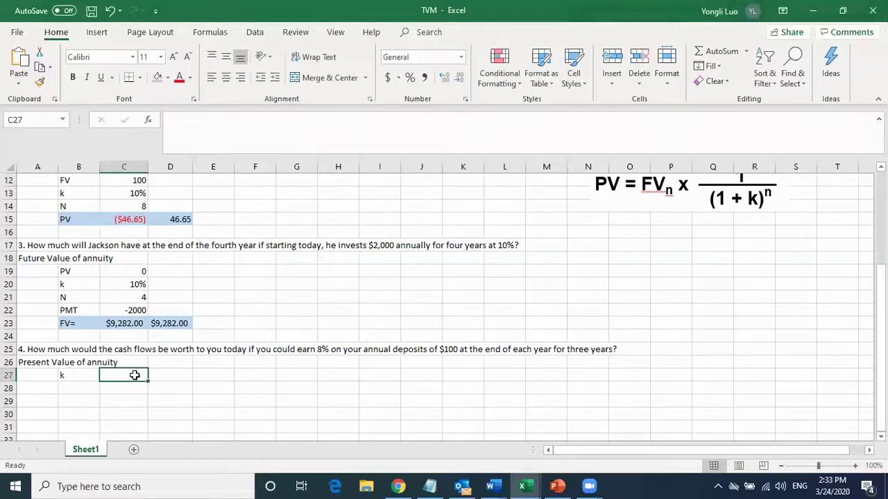
pyautogui.write('8%')
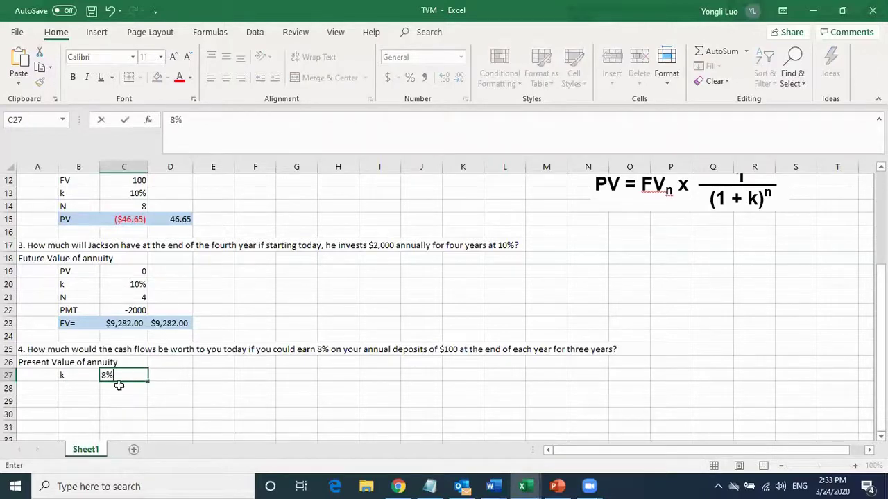
pyautogui.click(80, 391)
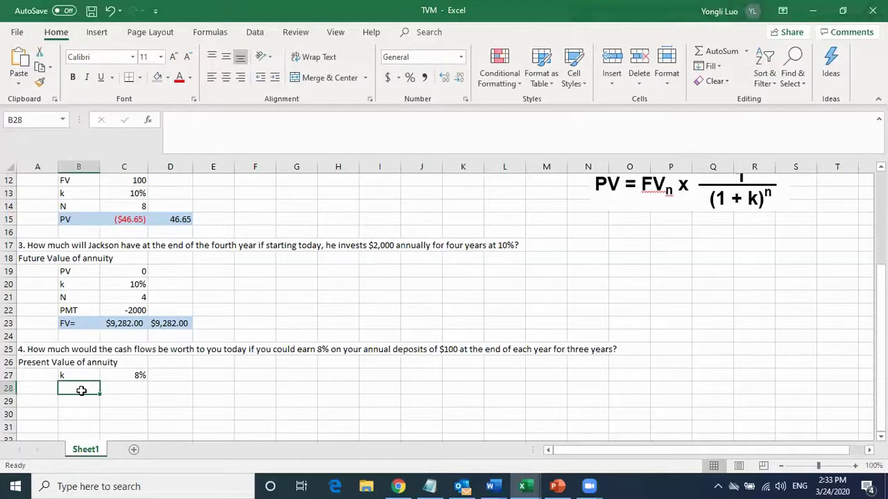
pyautogui.write('PMT')
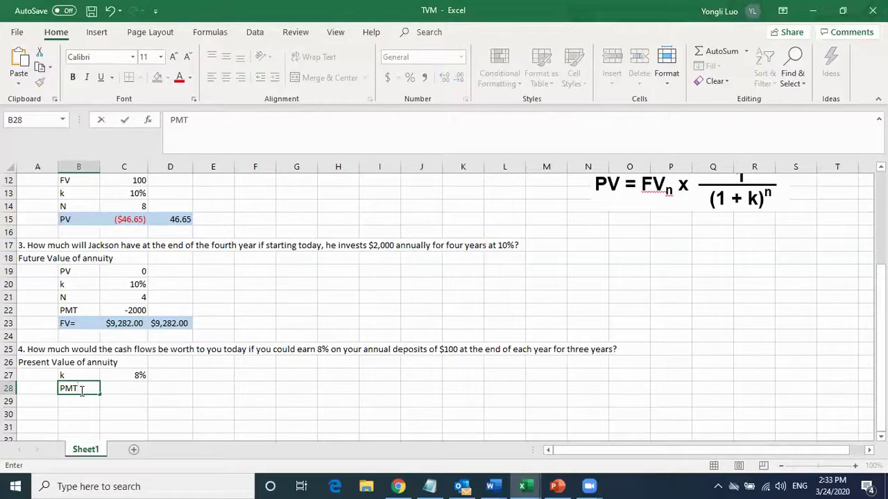
pyautogui.click(118, 386)
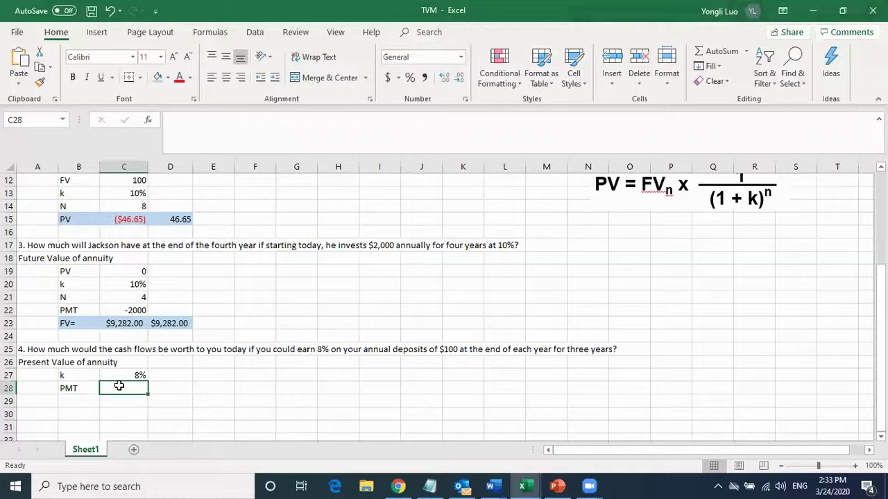
pyautogui.write('100')
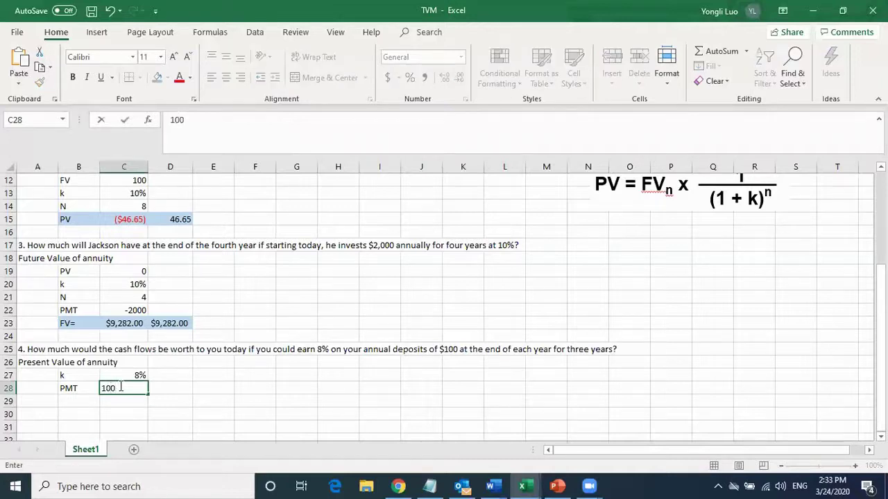
# Enter the inputs N = 3 and FV = 0 in B29:C30.
pyautogui.click(78, 402)
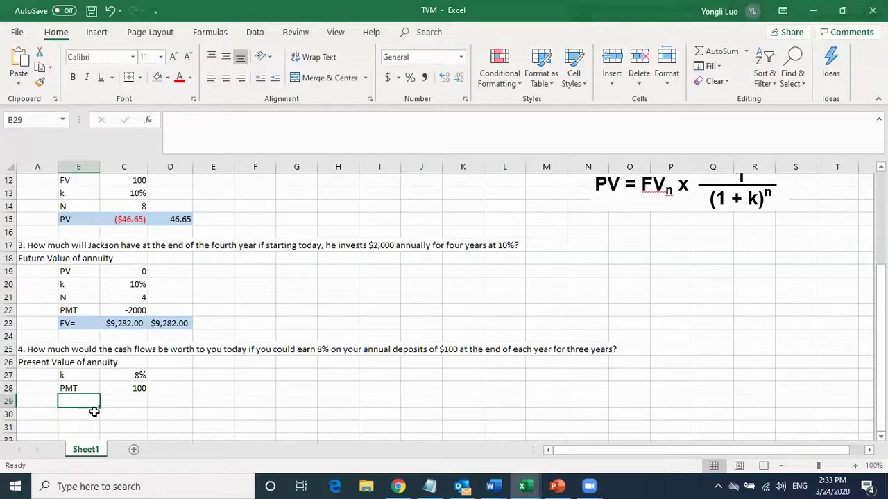
pyautogui.write('N')
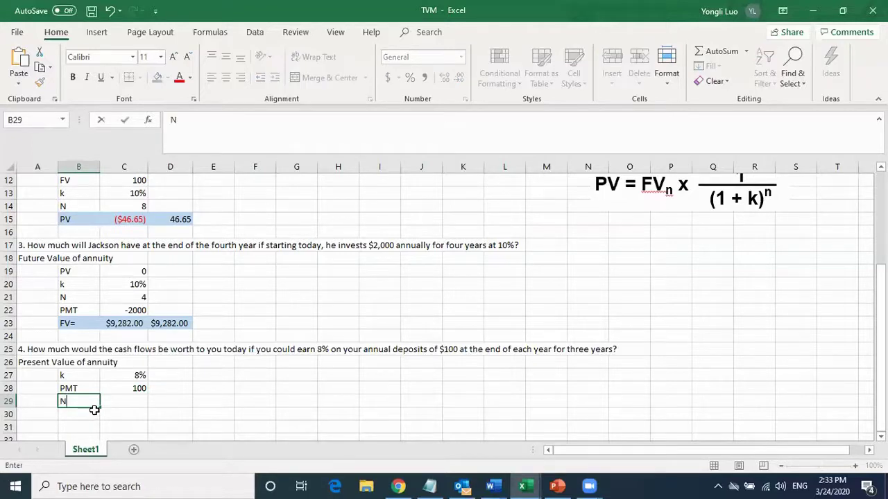
pyautogui.click(132, 399)
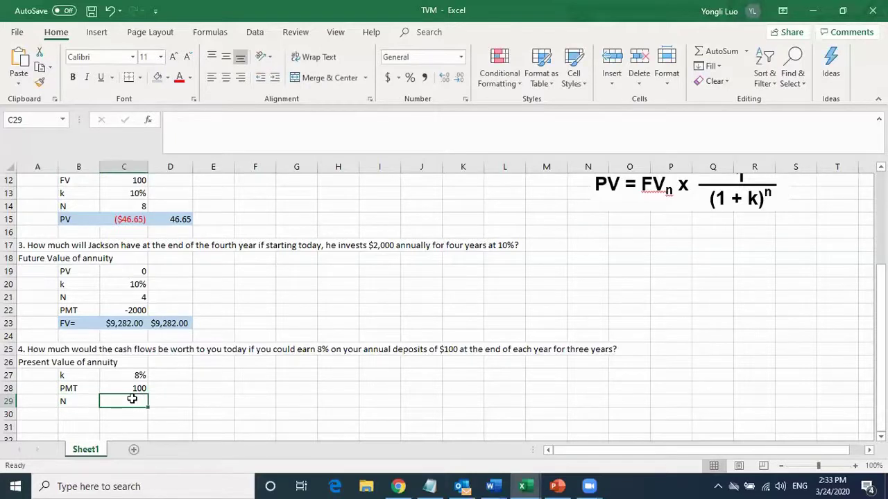
pyautogui.write('3')
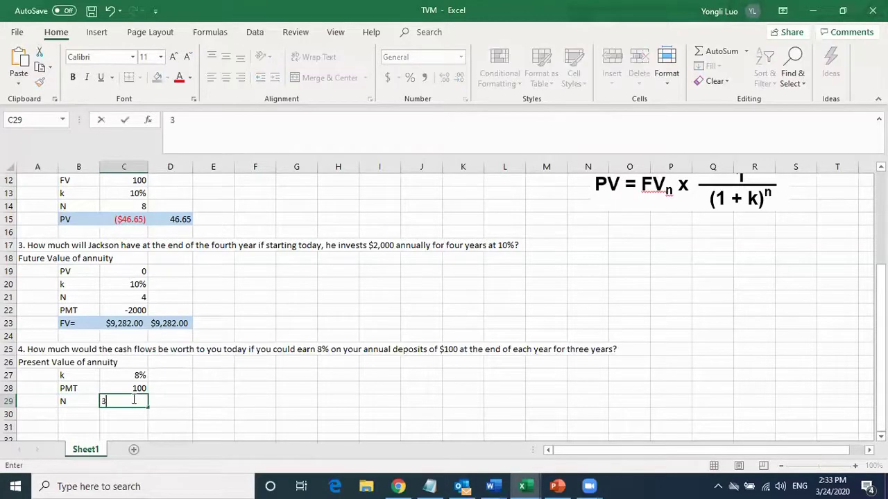
pyautogui.click(68, 413)
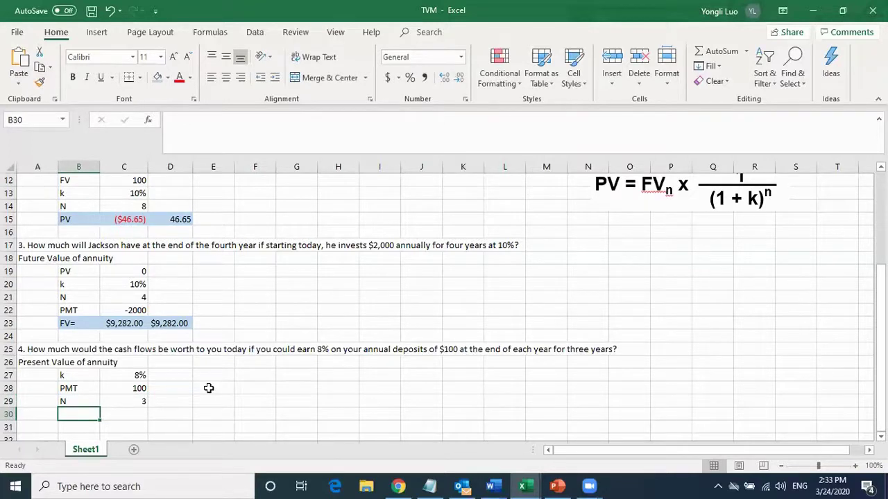
pyautogui.write('FV')
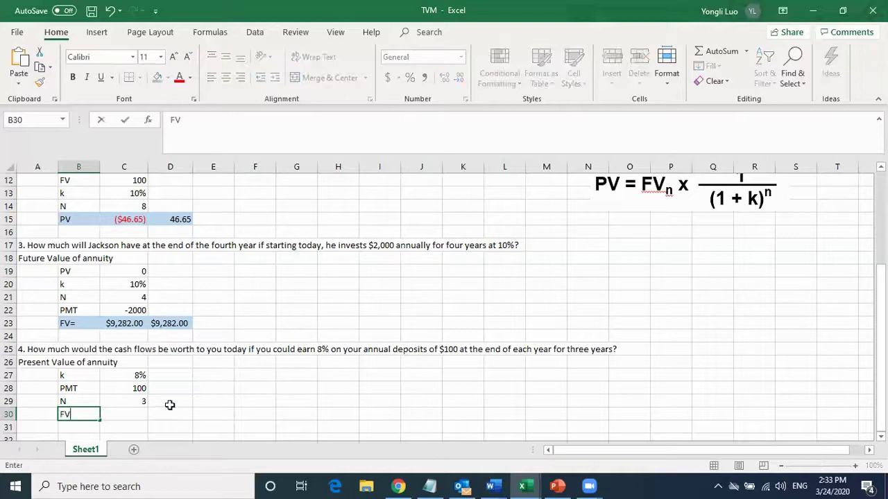
pyautogui.click(134, 414)
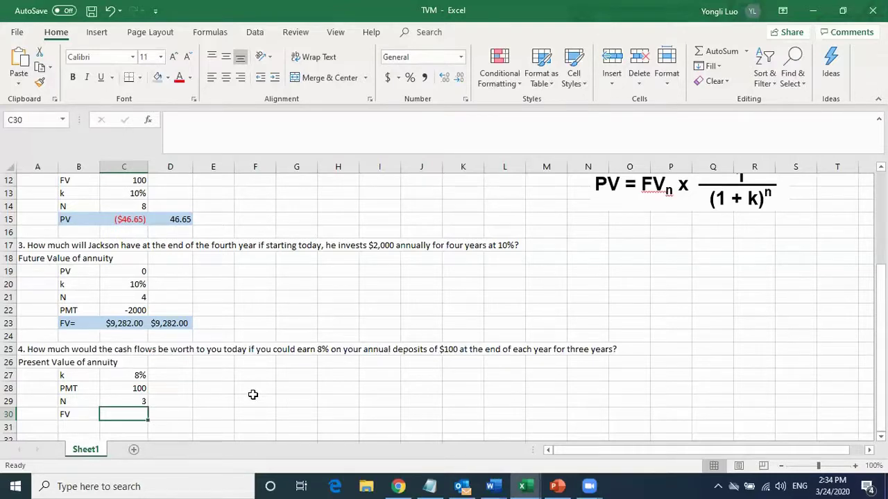
pyautogui.write('0')
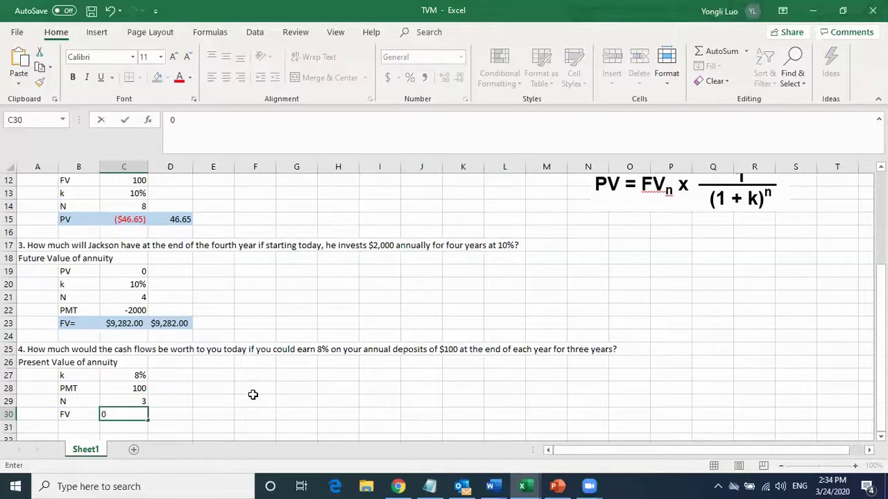
pyautogui.click(253, 393)
pyautogui.scroll(-1, 253, 392)
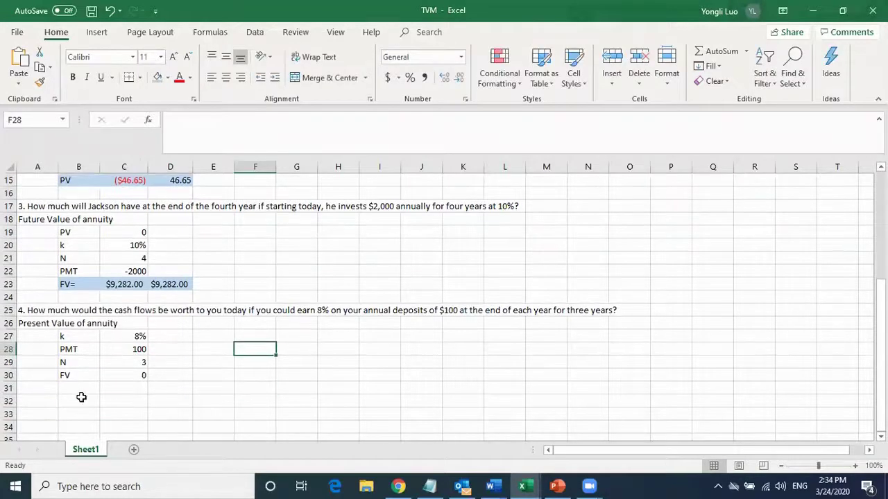
pyautogui.click(78, 390)
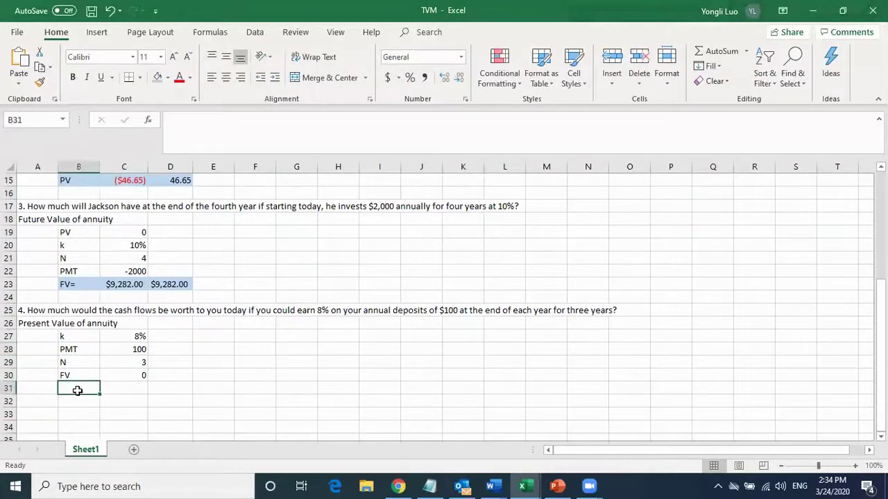
# Label B31 'PV=' and enter =PV(C27,C29,C28,C30) in C31, returning ($257.71).
pyautogui.write('PV')
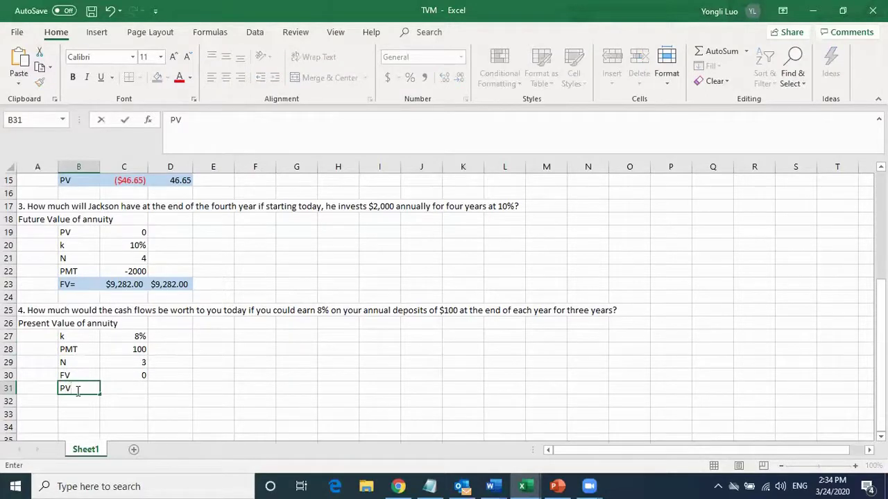
pyautogui.write('=')
pyautogui.click(127, 389)
pyautogui.write('=')
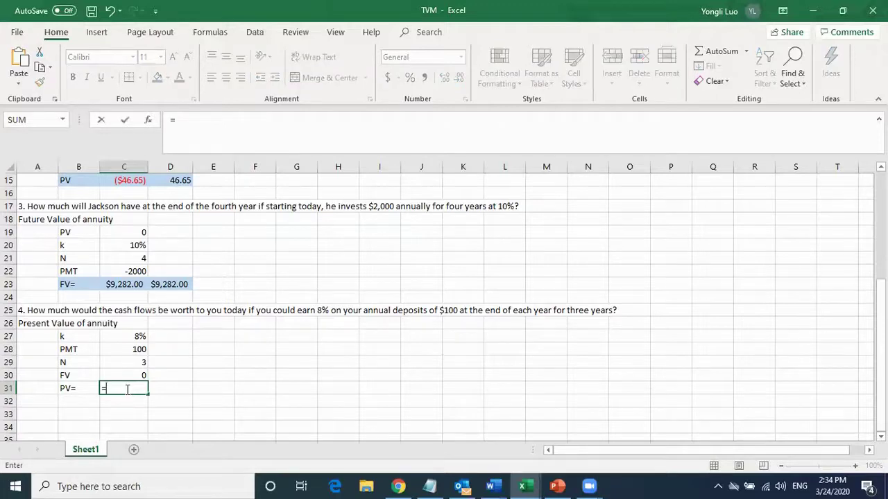
pyautogui.write('PV(')
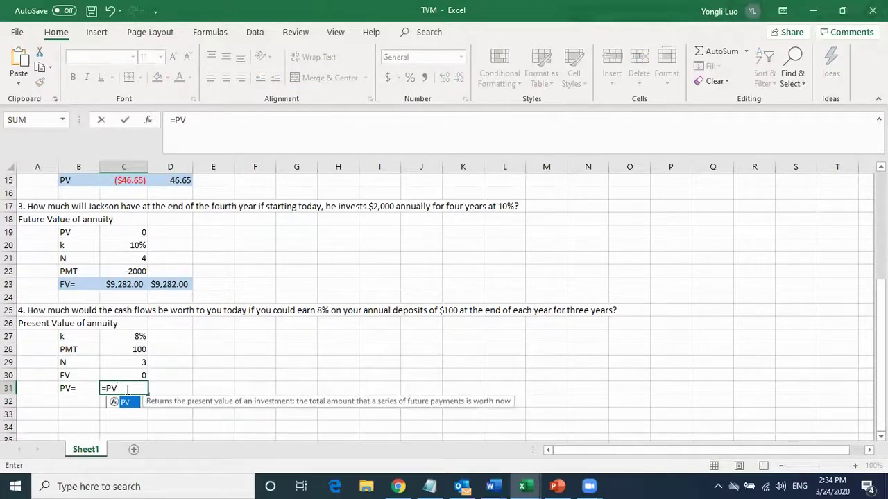
pyautogui.click(136, 335)
pyautogui.write(',')
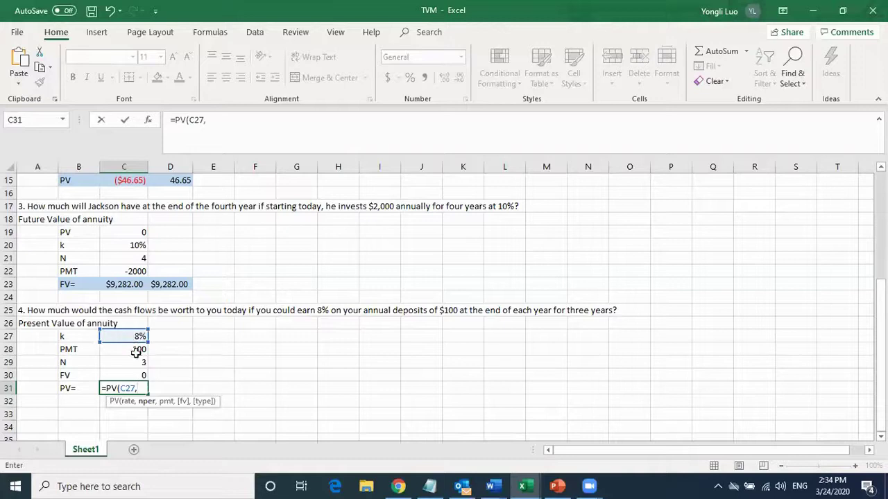
pyautogui.click(130, 363)
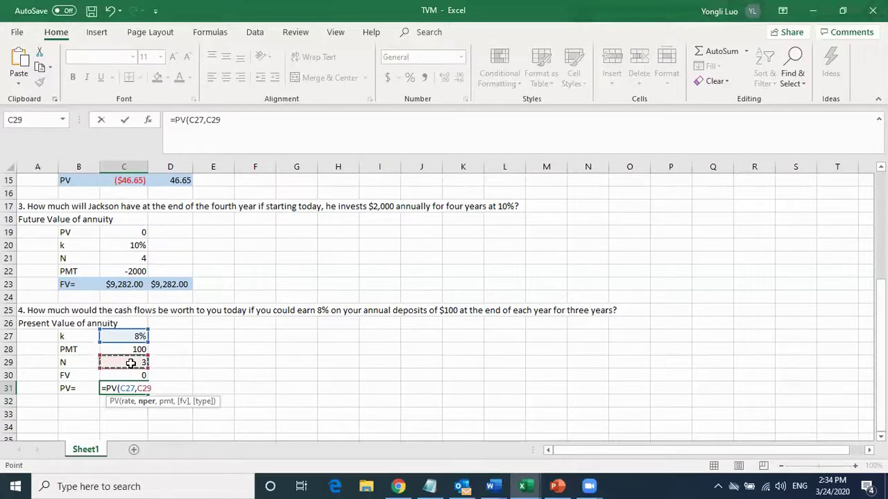
pyautogui.write(',')
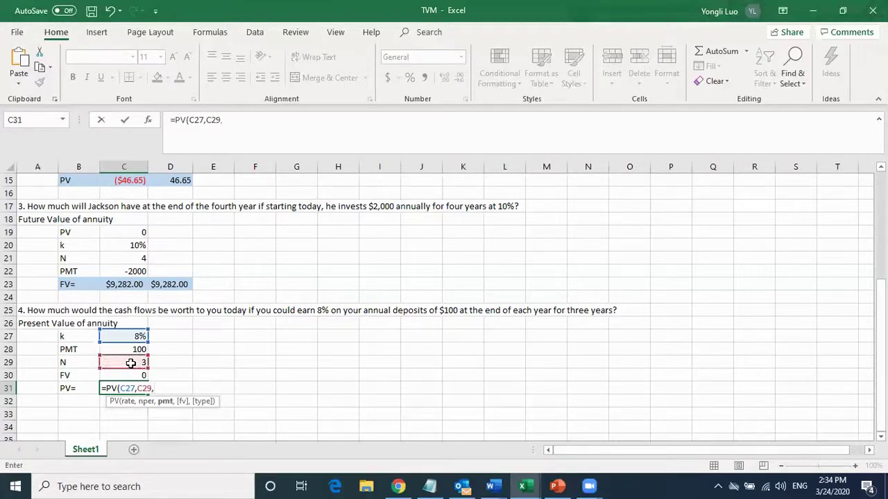
pyautogui.click(130, 351)
pyautogui.write(',')
pyautogui.click(142, 375)
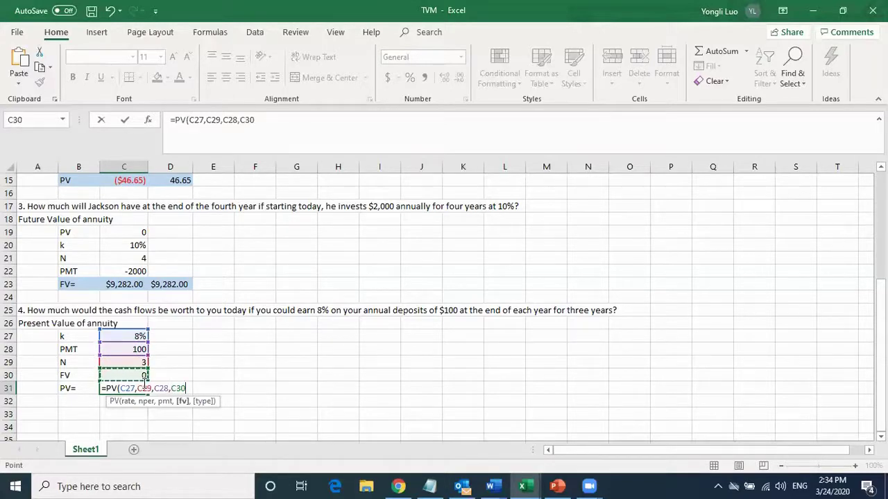
pyautogui.write(')')
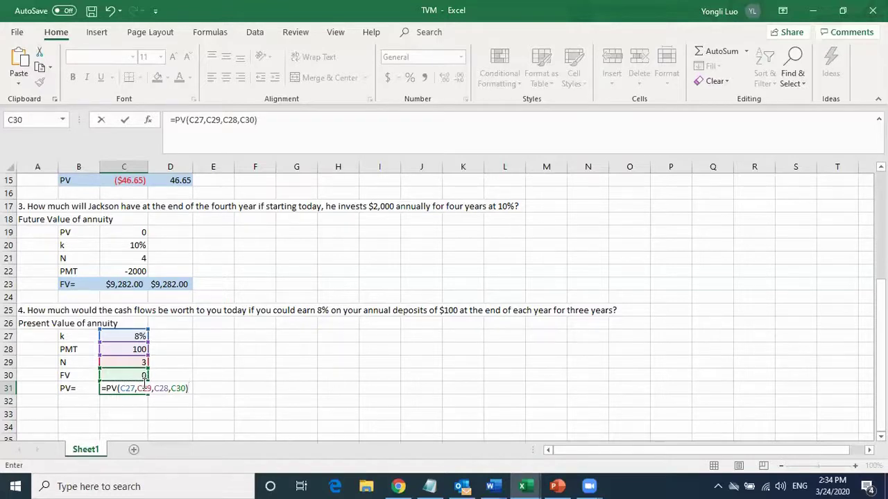
pyautogui.click(144, 383)
pyautogui.press('Return')
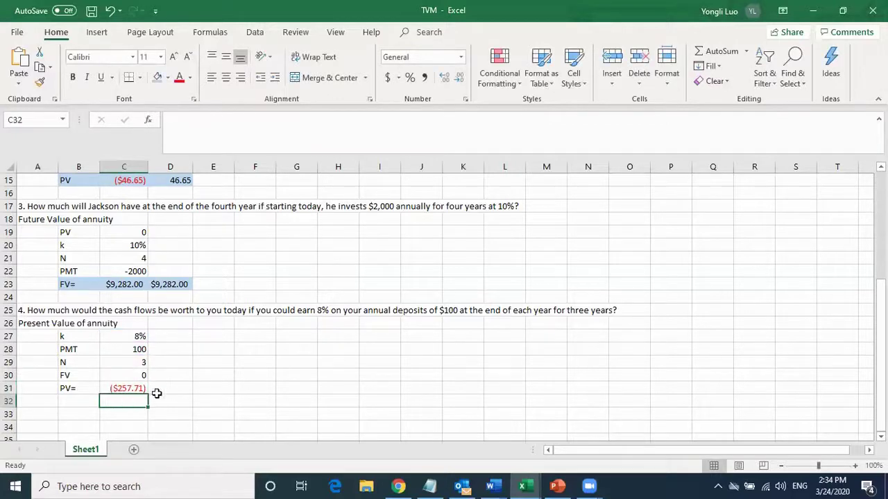
pyautogui.click(129, 387)
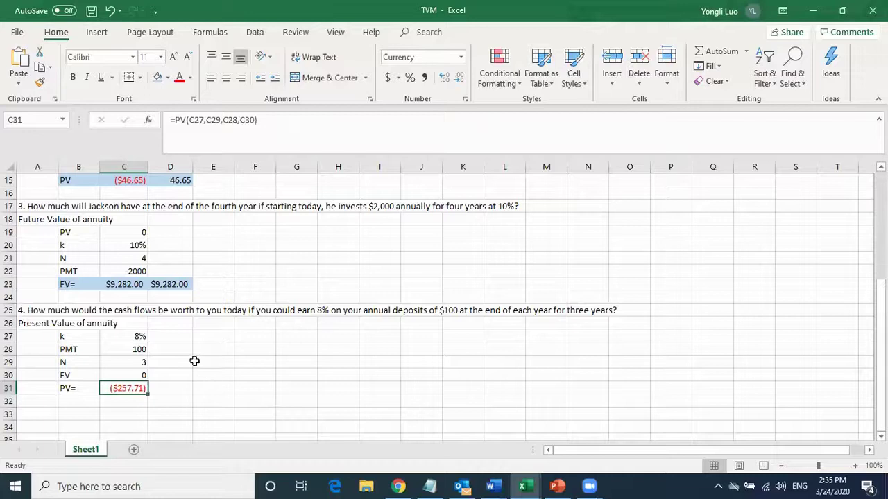
pyautogui.click(210, 399)
# Fill the PV= answer cells B31:C31 light blue.
pyautogui.moveTo(67, 391); pyautogui.dragTo(125, 390)
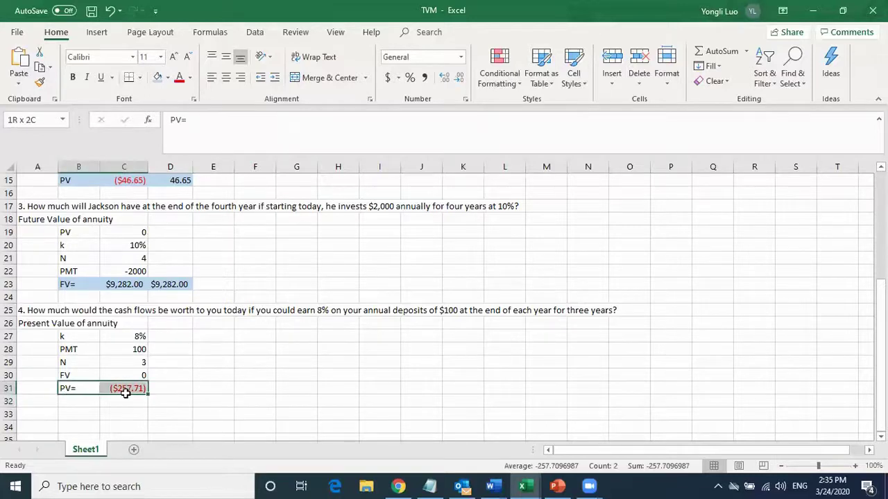
pyautogui.click(158, 77)
pyautogui.click(201, 375)
pyautogui.scroll(-1, 235, 358)
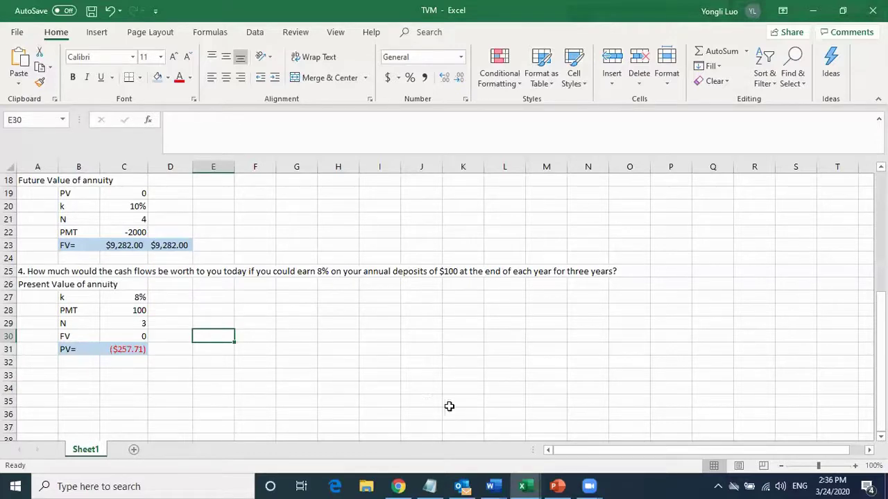
# Copy question 5 ($4,500 annual payments due, 6%, five years) from the notes into A33.
pyautogui.click(433, 484)
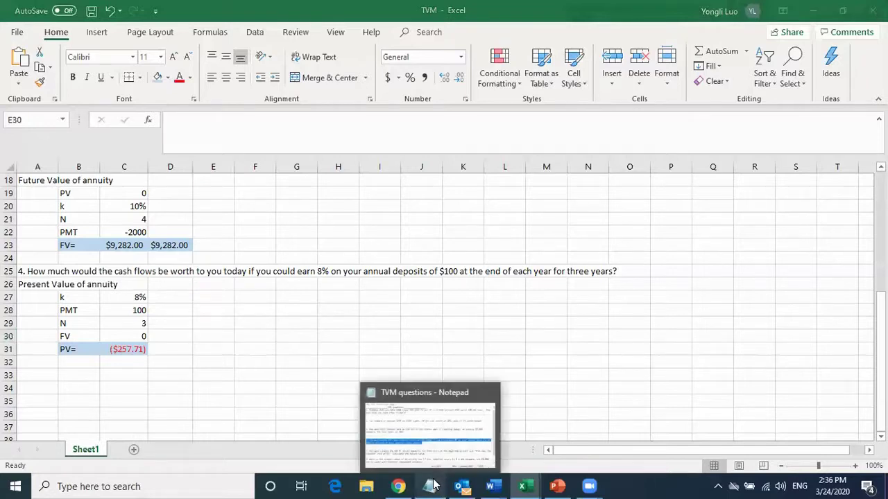
pyautogui.moveTo(303, 352); pyautogui.dragTo(560, 363)
pyautogui.rightClick(506, 365)
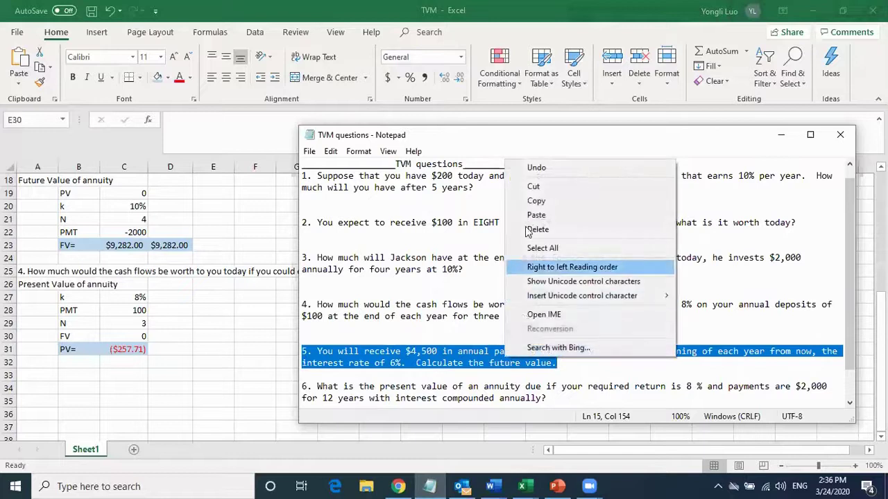
pyautogui.click(534, 201)
pyautogui.click(781, 134)
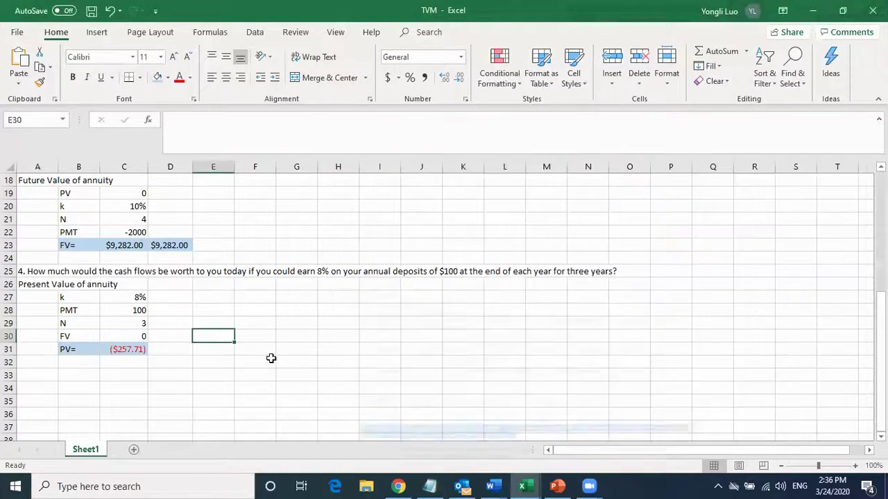
pyautogui.click(32, 374)
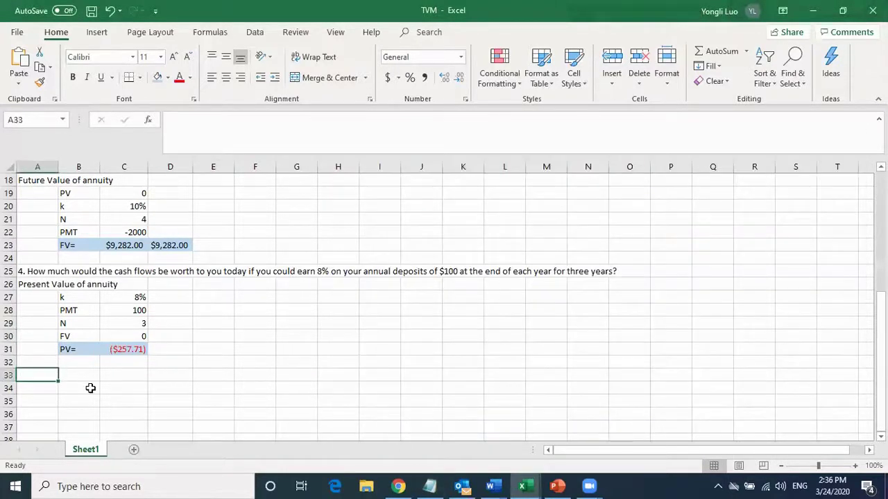
pyautogui.hotkey('ctrl', 'v')
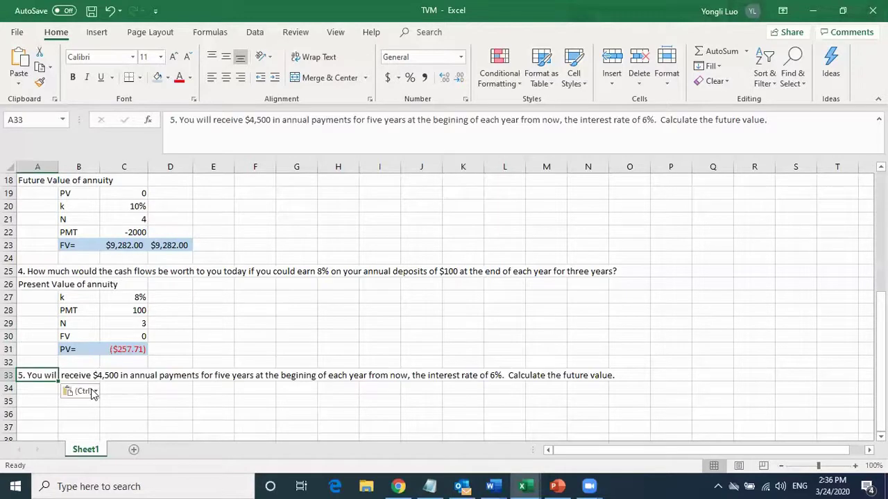
pyautogui.click(190, 390)
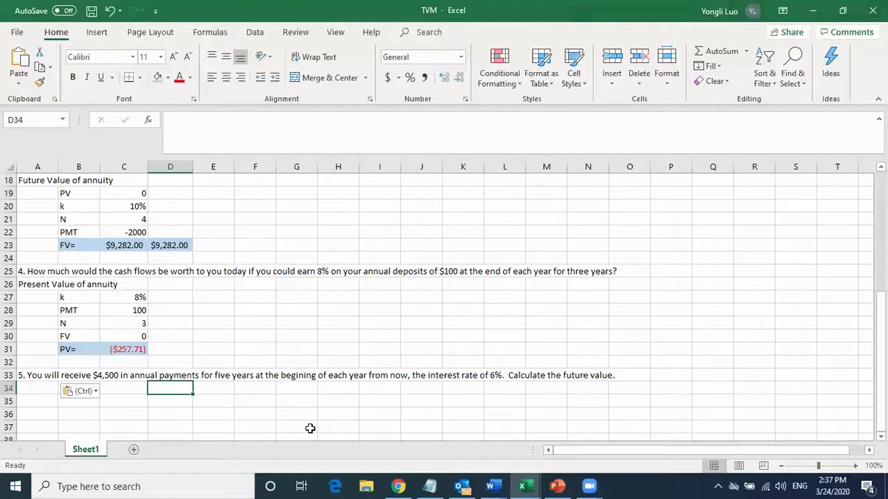
pyautogui.scroll(-1, 333, 381)
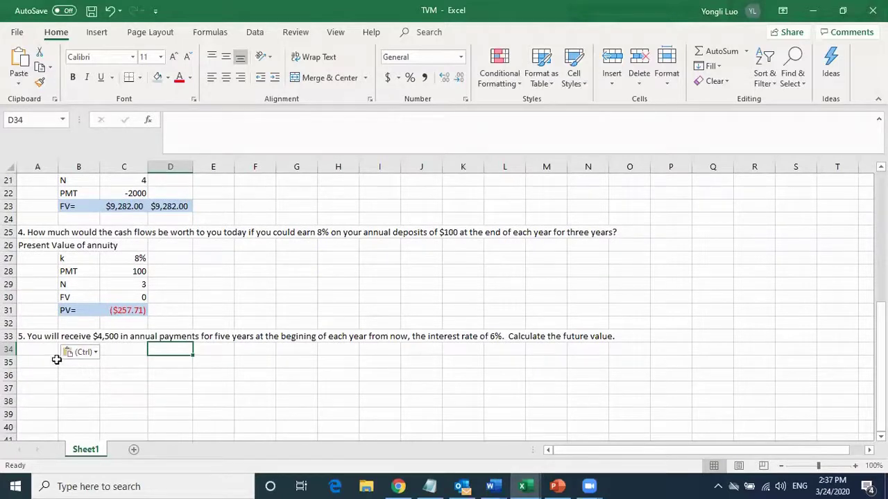
pyautogui.scroll(1, 34, 364)
# Reuse A18's 'Future Value of annuity' heading in A34, extended to 'Future Value of annuity due'.
pyautogui.scroll(1, 37, 363)
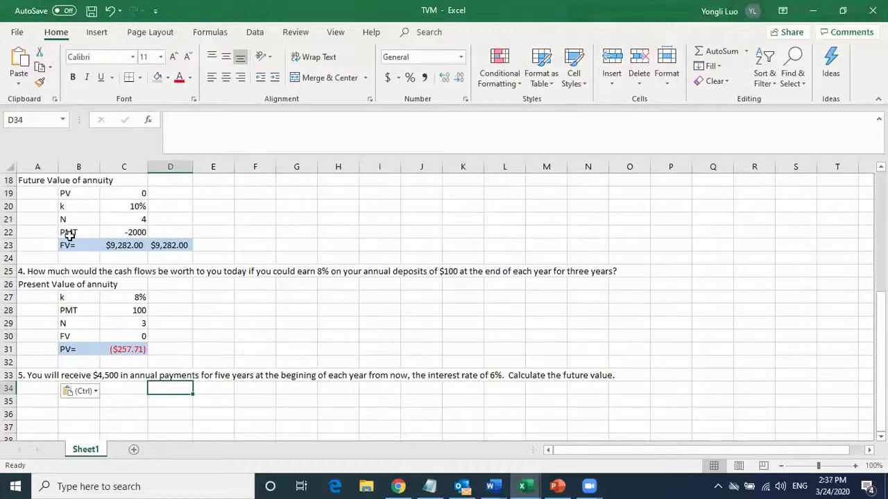
pyautogui.click(44, 179)
pyautogui.moveTo(270, 119); pyautogui.dragTo(170, 120)
pyautogui.rightClick(199, 123)
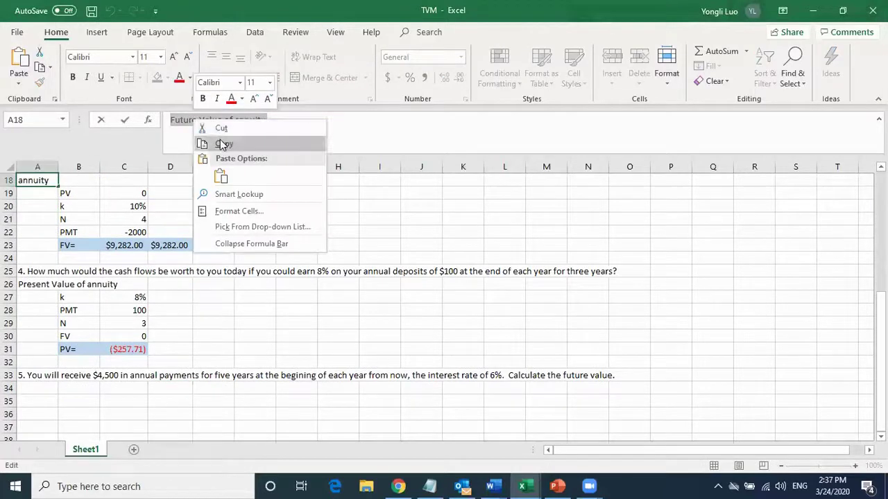
pyautogui.click(224, 144)
pyautogui.click(32, 389)
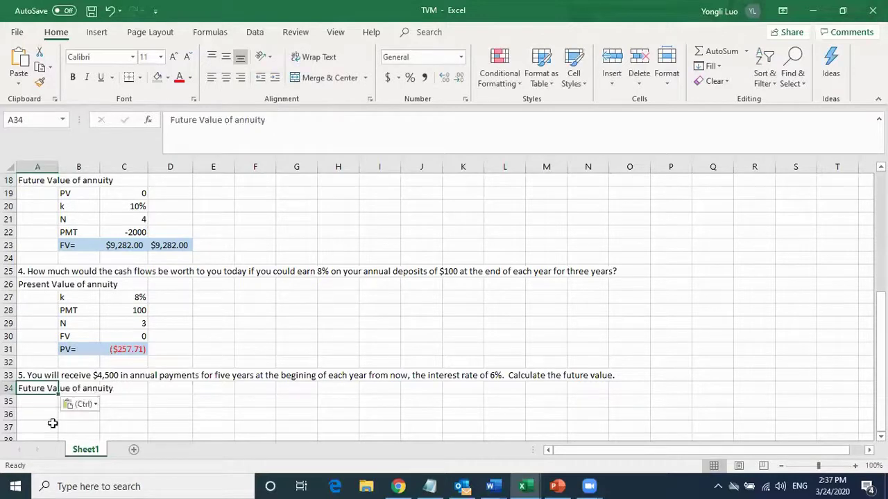
pyautogui.click(279, 121)
pyautogui.write('due')
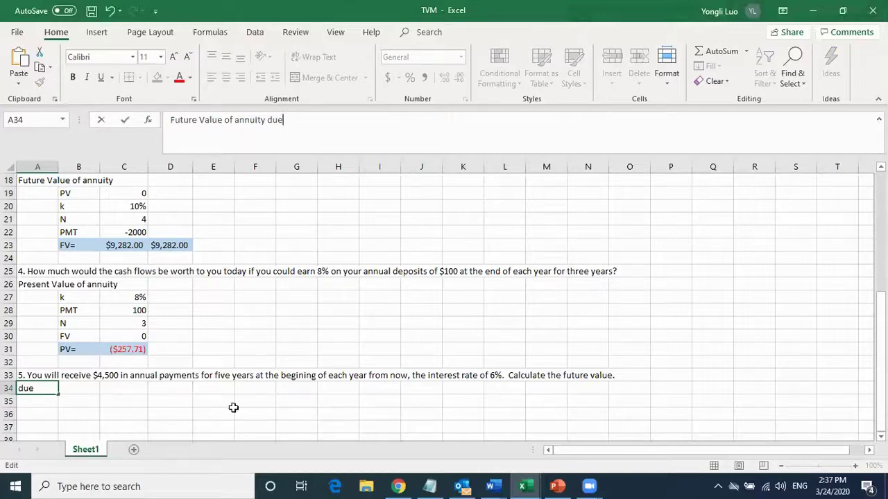
pyautogui.click(233, 410)
pyautogui.scroll(-1, 271, 344)
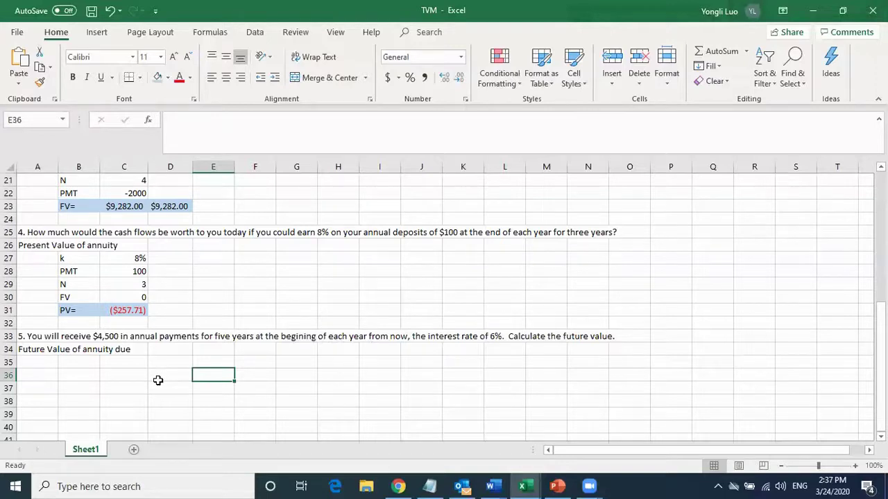
# Enter the inputs PMT = 4500 and N = 5 in B35:C36.
pyautogui.click(83, 362)
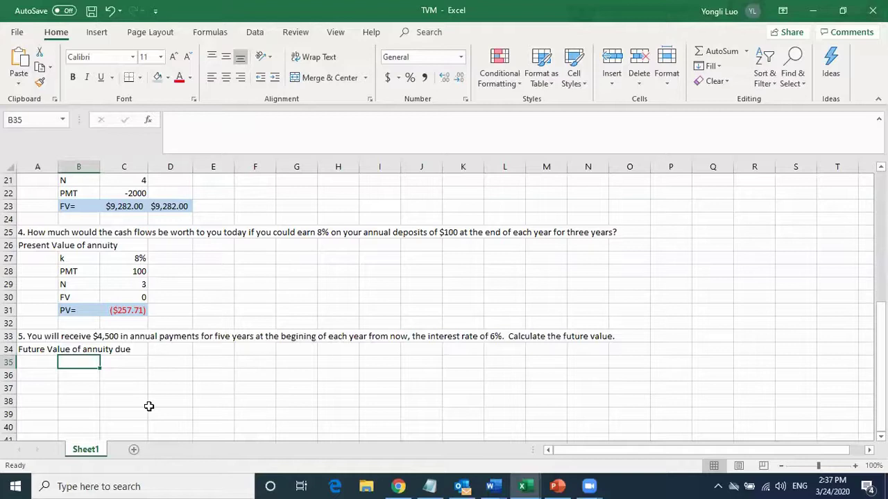
pyautogui.write('PMT')
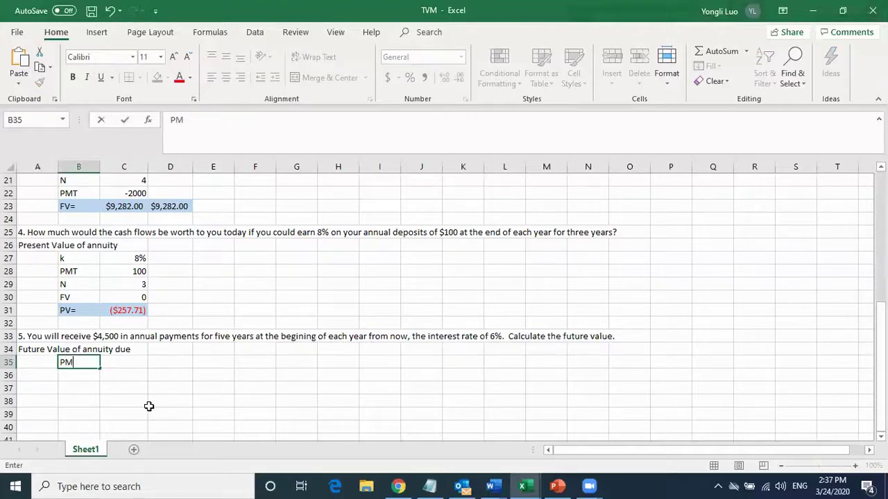
pyautogui.click(135, 363)
pyautogui.write('4500')
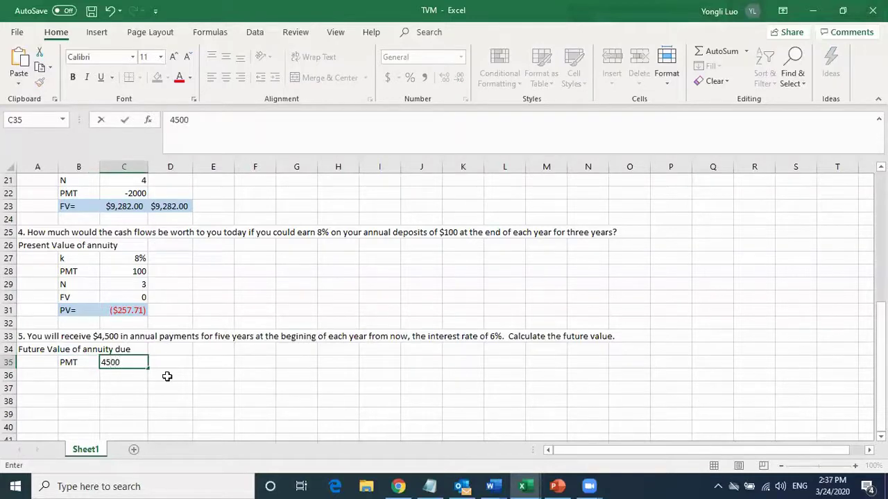
pyautogui.click(80, 376)
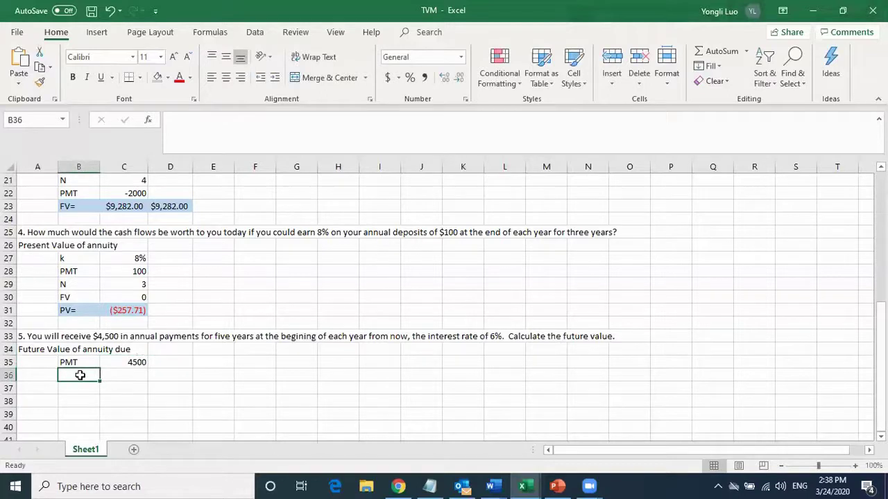
pyautogui.write('N')
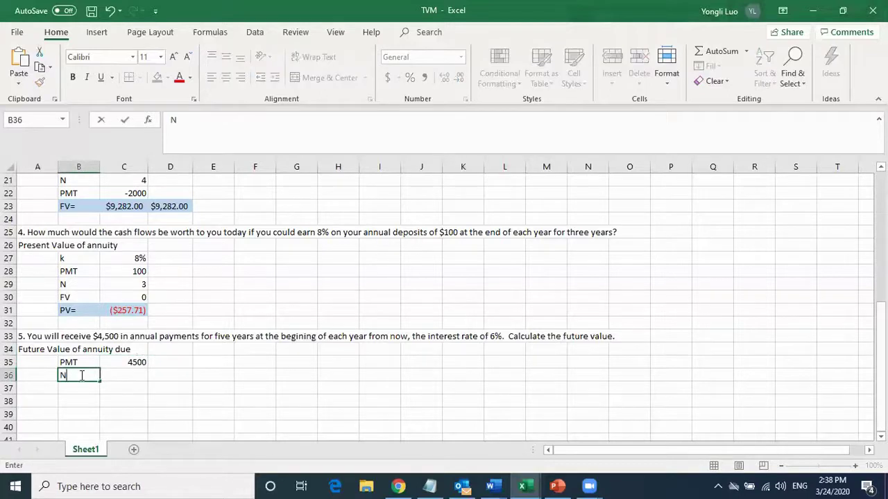
pyautogui.click(138, 374)
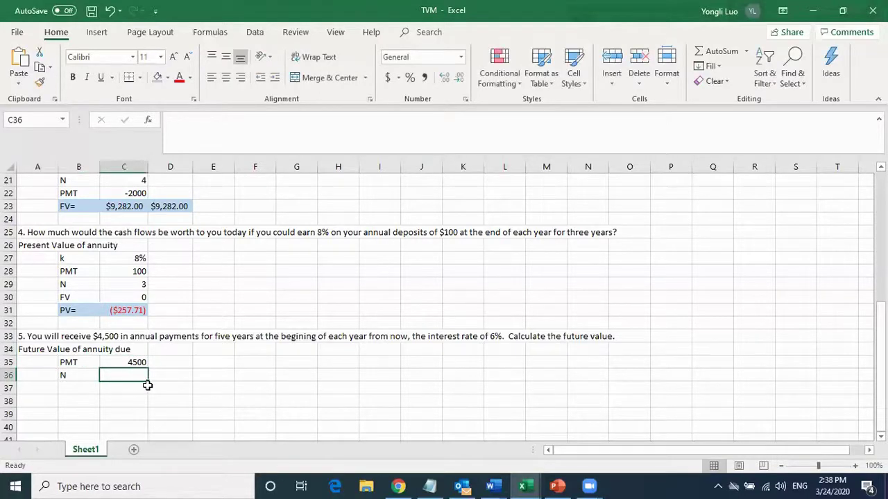
pyautogui.write('5')
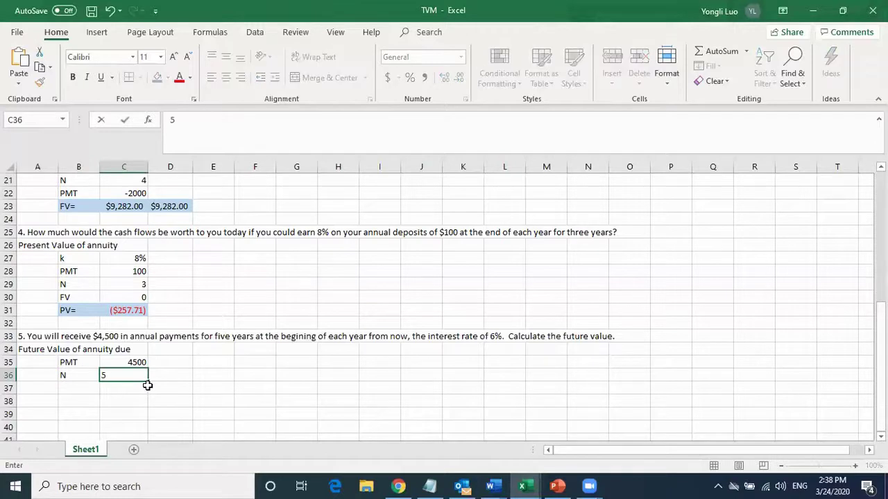
pyautogui.click(72, 389)
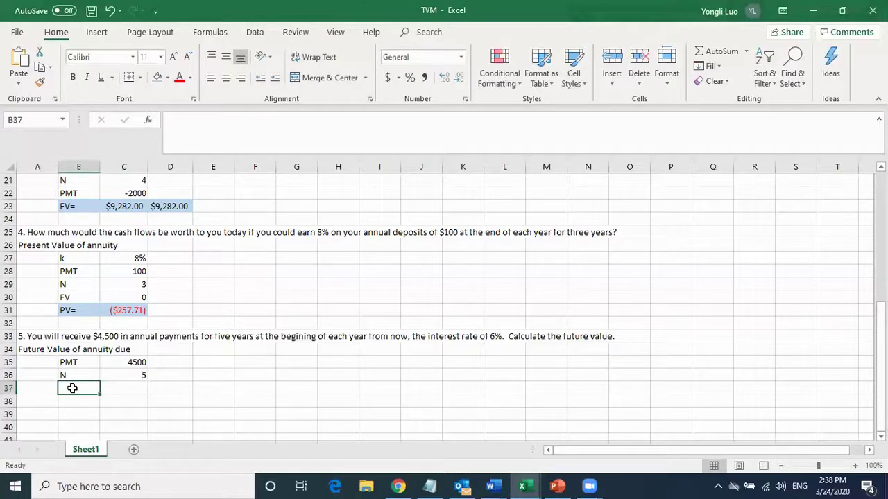
# Enter the inputs k = 6% and PV = 0 in B37:C38.
pyautogui.write('k')
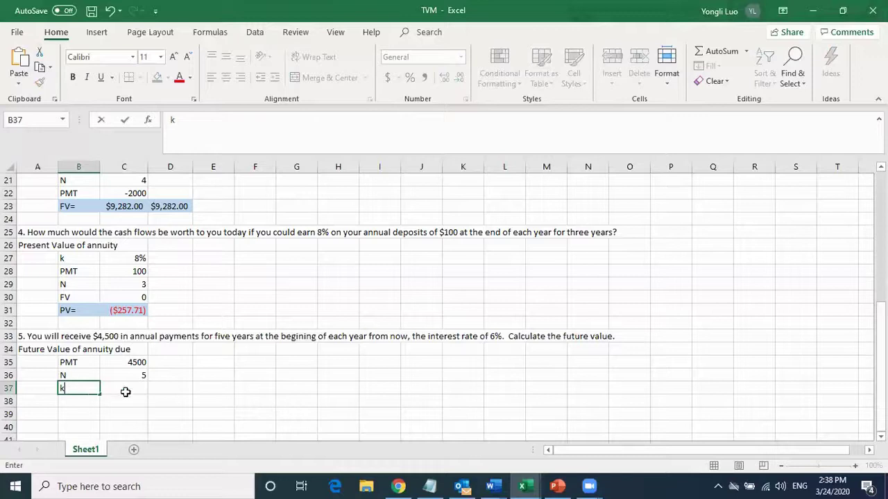
pyautogui.click(141, 390)
pyautogui.write('6%')
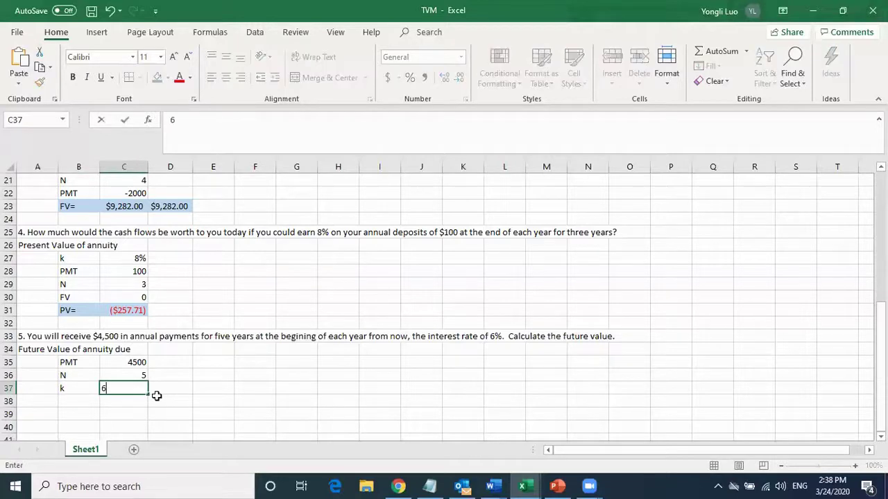
pyautogui.click(253, 389)
pyautogui.scroll(-1, 254, 391)
pyautogui.click(83, 363)
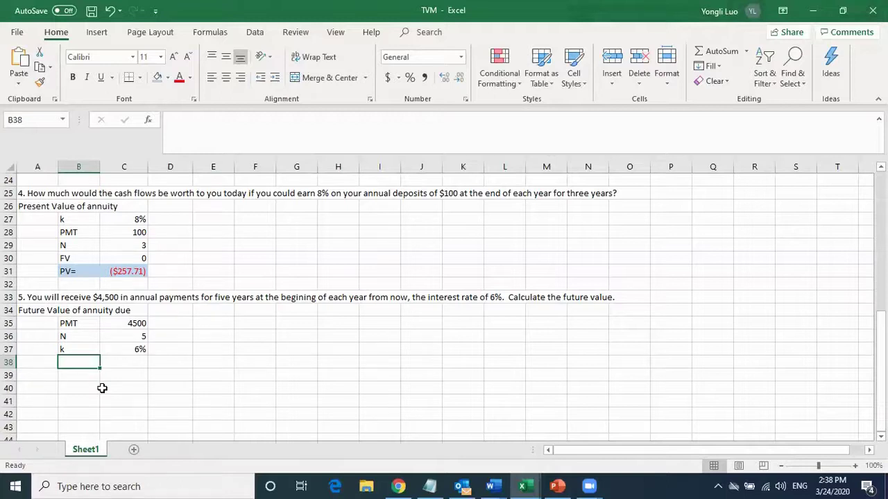
pyautogui.write('PV')
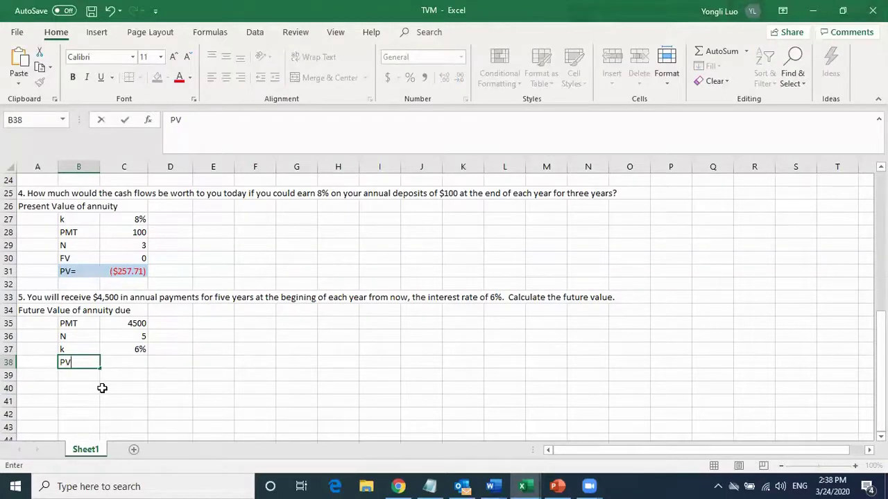
pyautogui.click(128, 363)
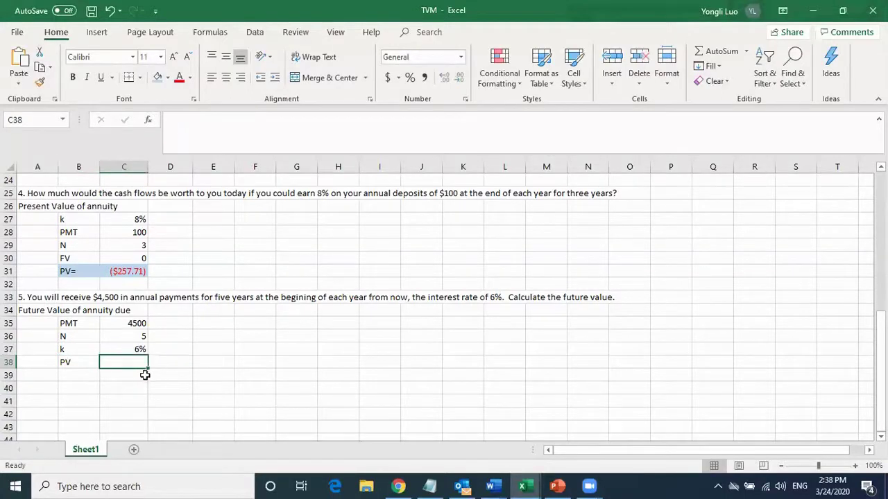
pyautogui.write('0')
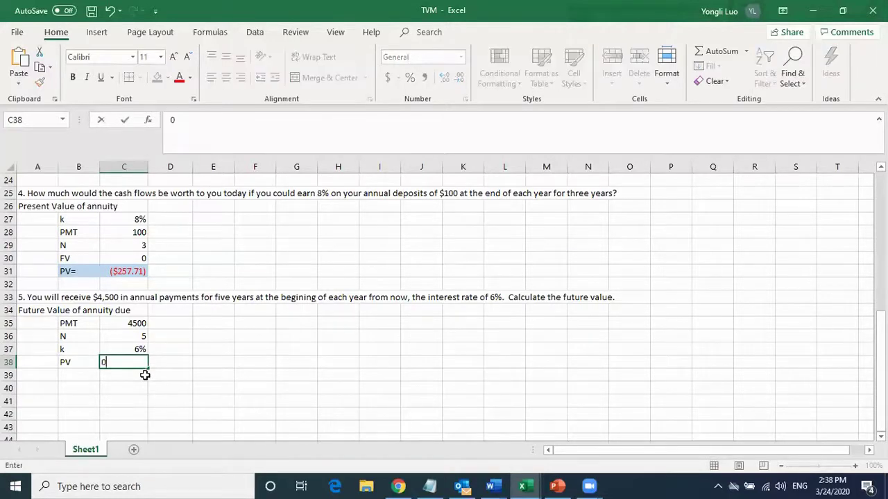
pyautogui.click(218, 373)
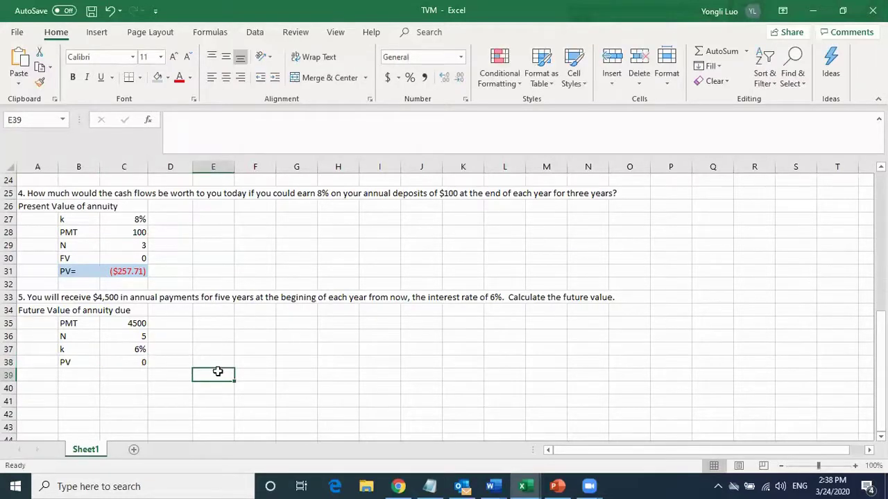
pyautogui.click(70, 376)
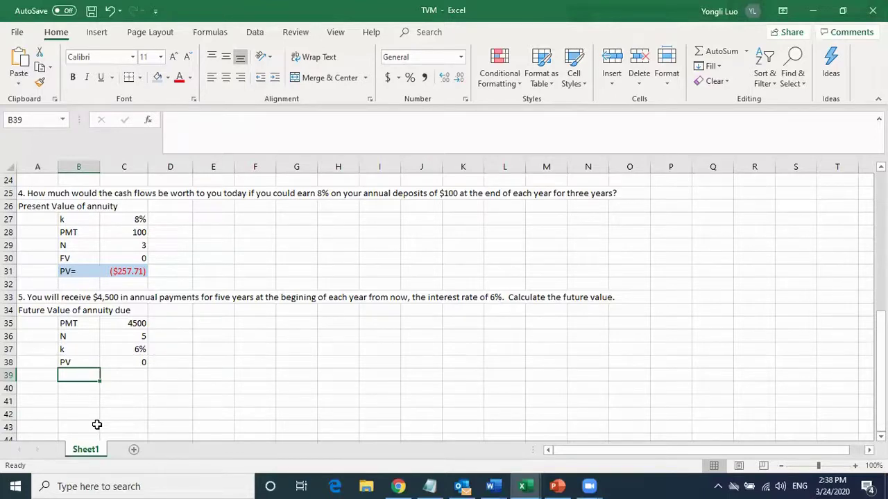
# Label B39 'FV=' and begin the FV formula in C39 with rate C37, nper C36, pmt C35.
pyautogui.write('FV')
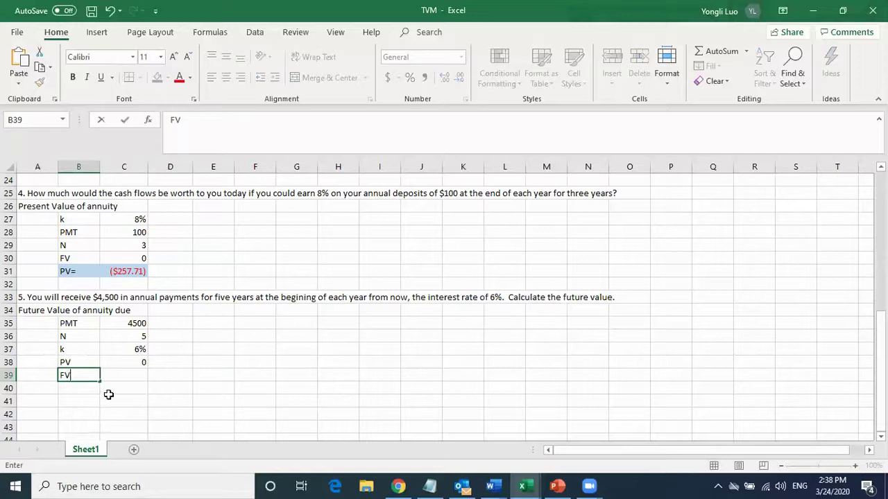
pyautogui.write('=')
pyautogui.click(132, 375)
pyautogui.write('=FV')
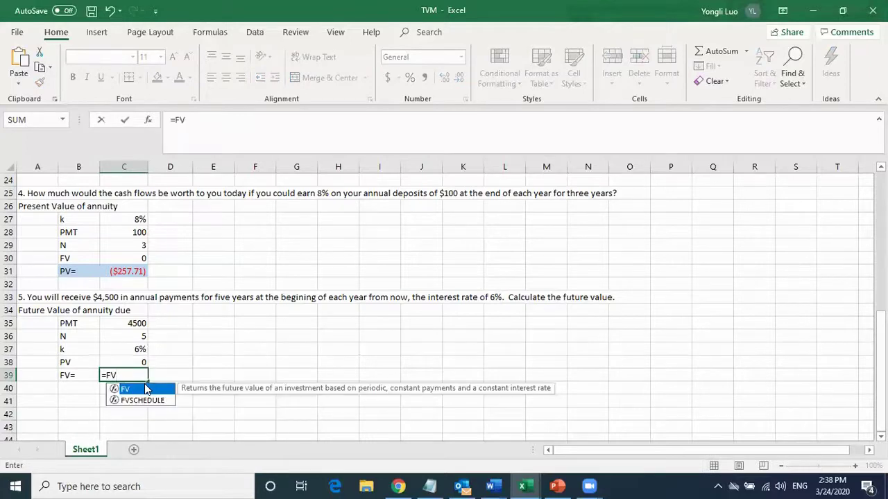
pyautogui.doubleClick(146, 389)
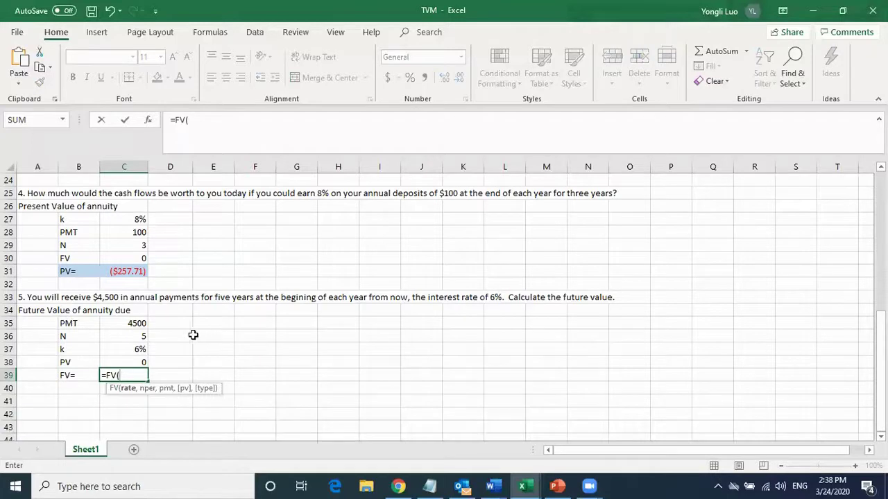
pyautogui.click(138, 349)
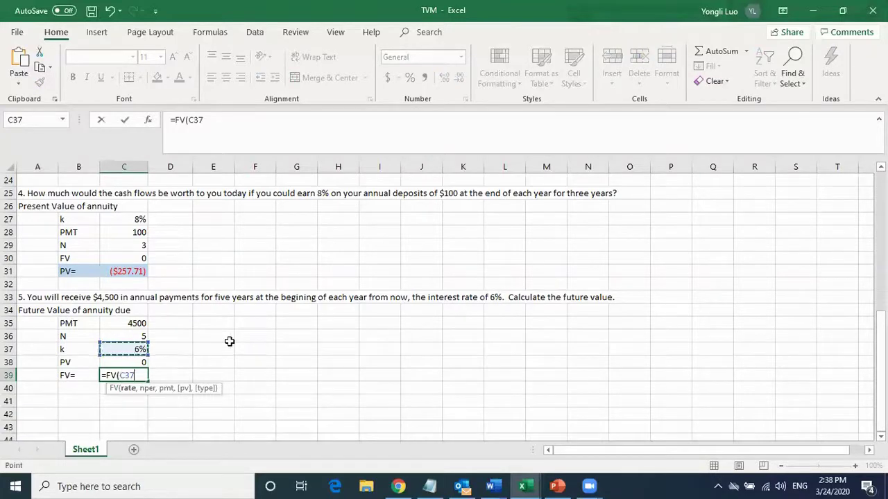
pyautogui.write(',')
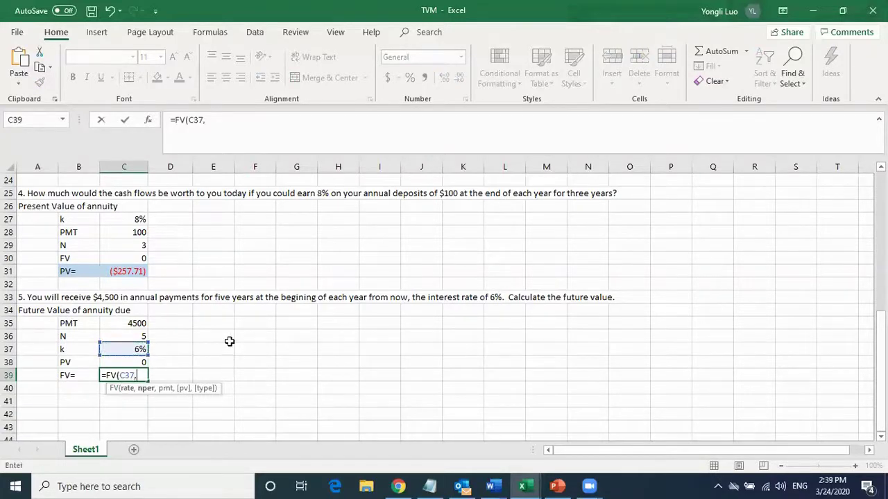
pyautogui.click(139, 337)
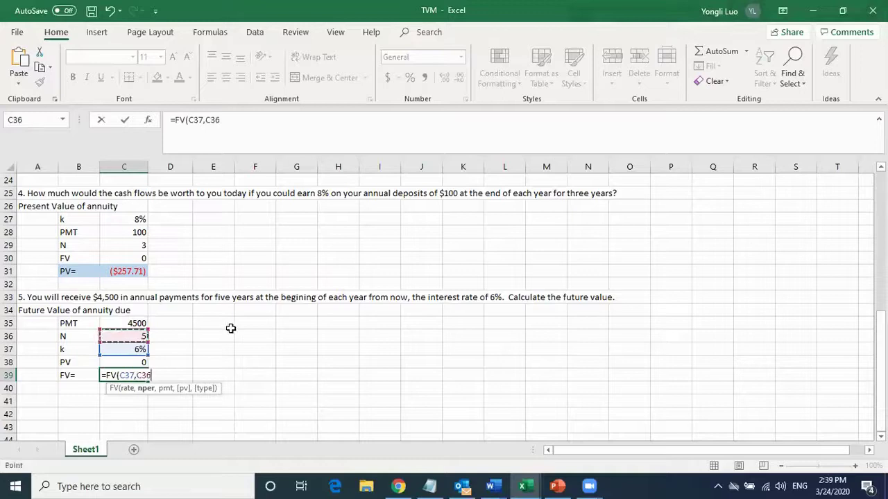
pyautogui.write(',')
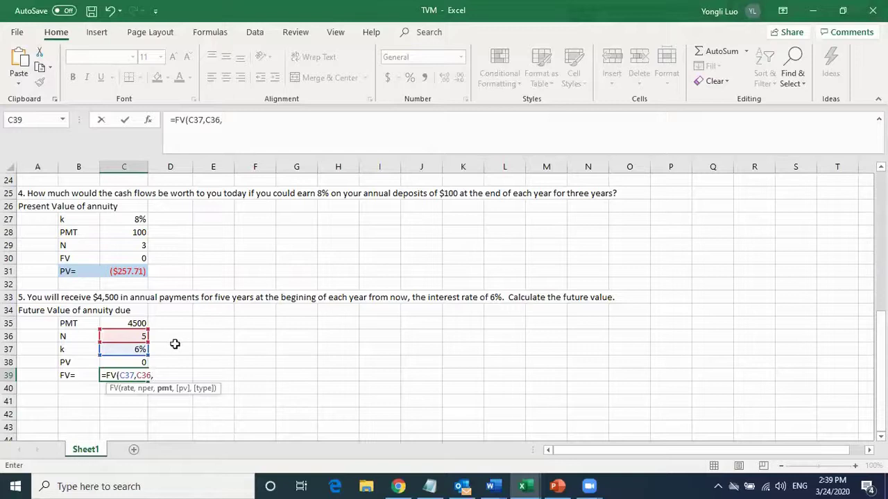
pyautogui.click(138, 324)
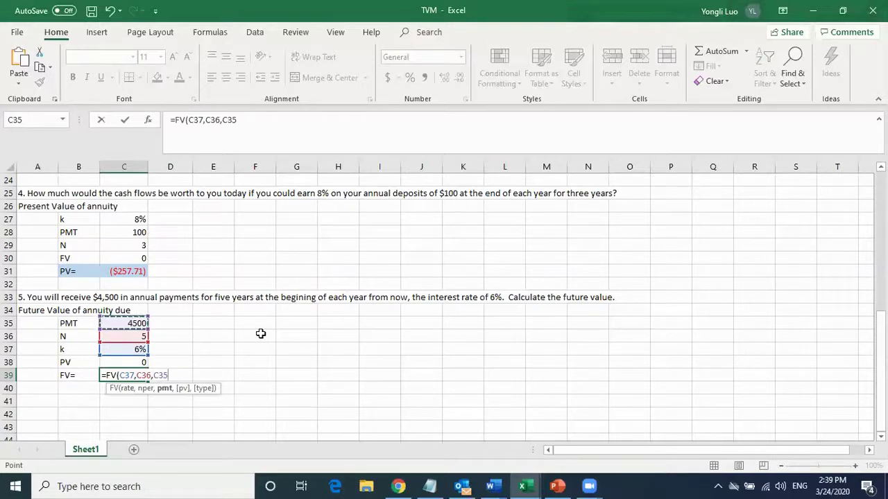
# Complete =FV(C37,C36,C35,C38,1) with type 1 for beginning-of-period payments, returning ($26,888.93).
pyautogui.write(',')
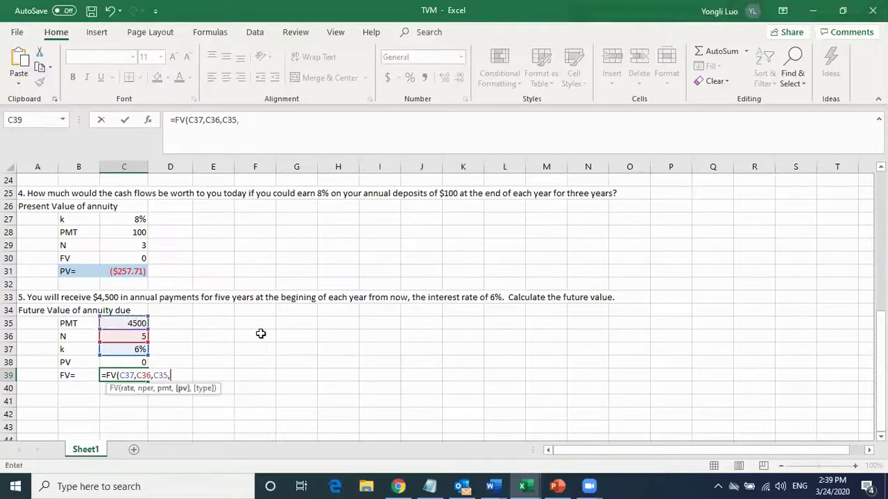
pyautogui.click(139, 362)
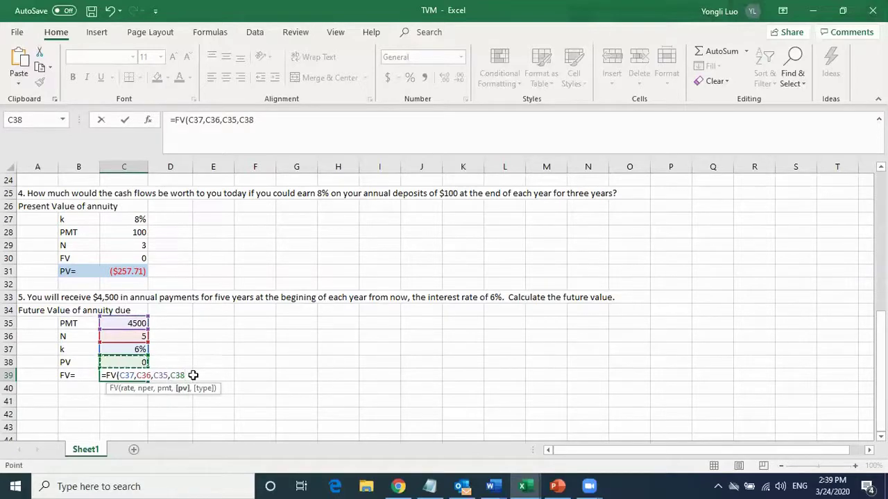
pyautogui.write(',')
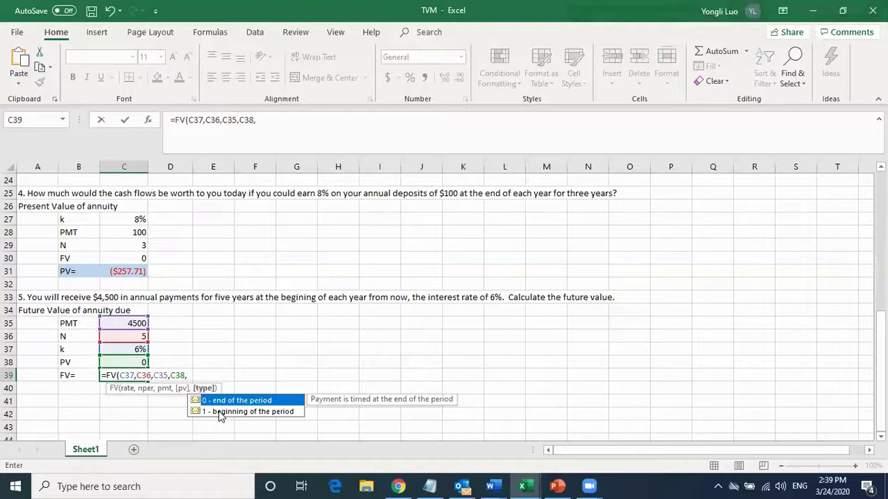
pyautogui.click(221, 412)
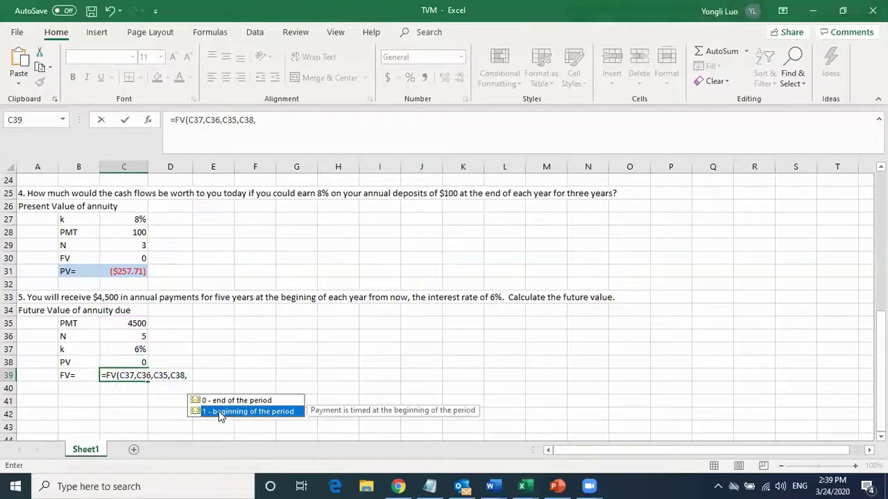
pyautogui.click(187, 375)
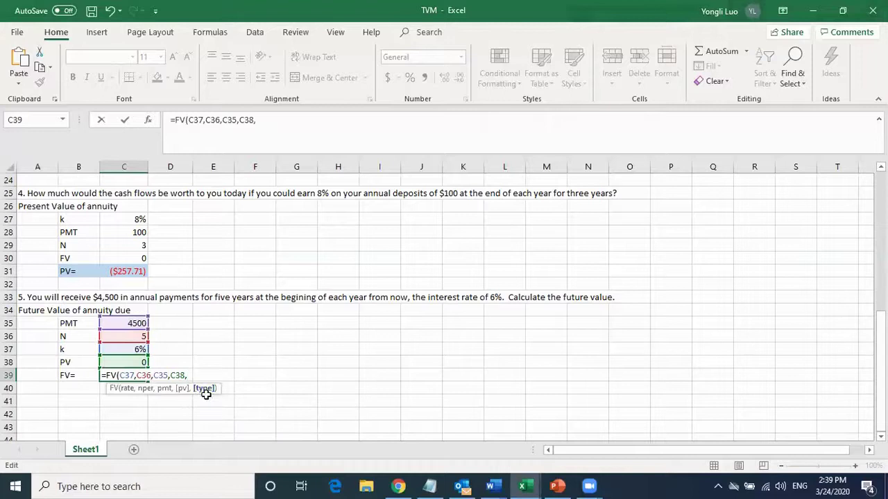
pyautogui.write('1')
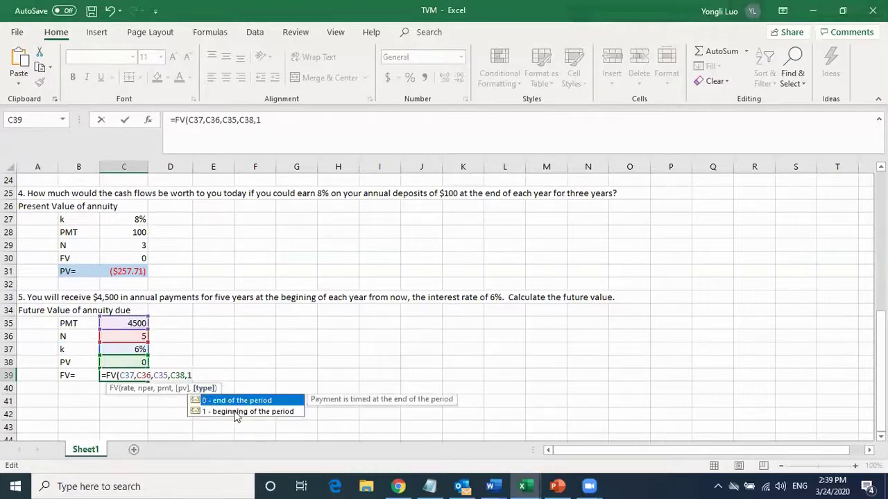
pyautogui.write(')')
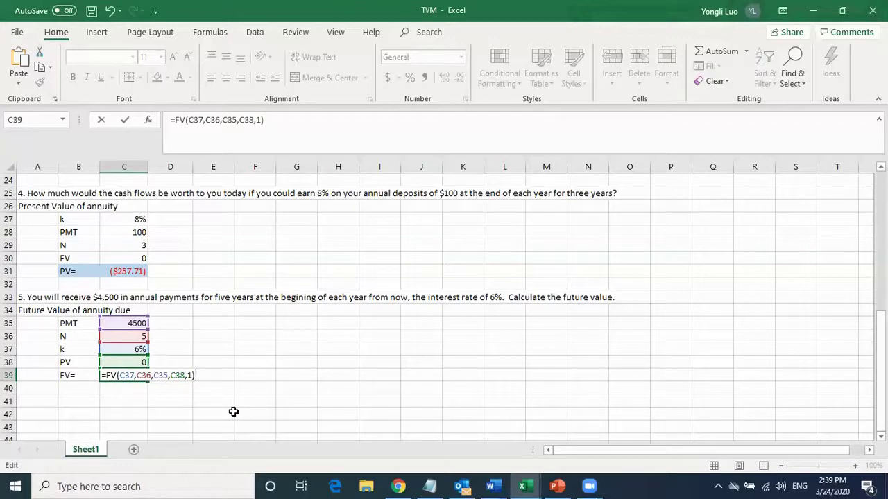
pyautogui.scroll(1, 234, 412)
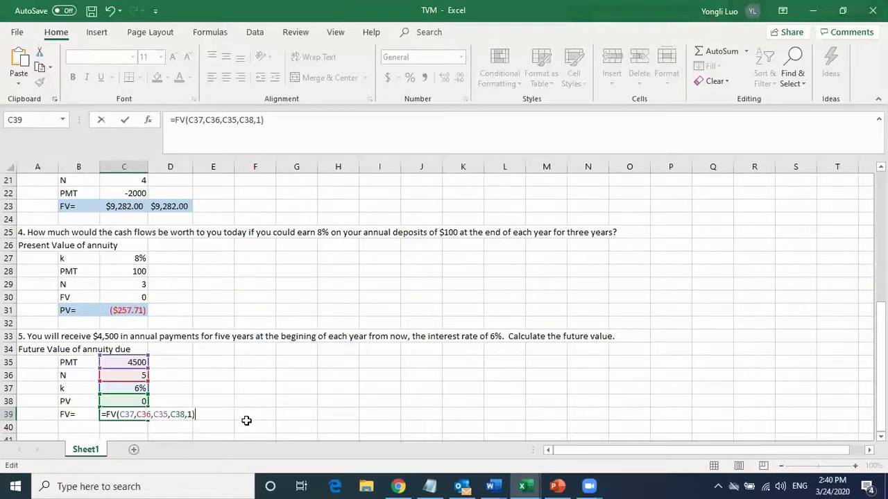
pyautogui.press('Return')
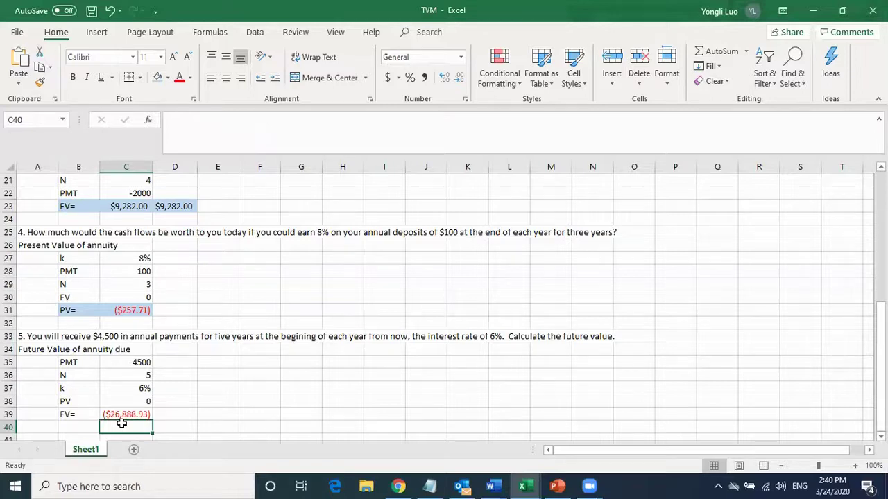
pyautogui.click(139, 362)
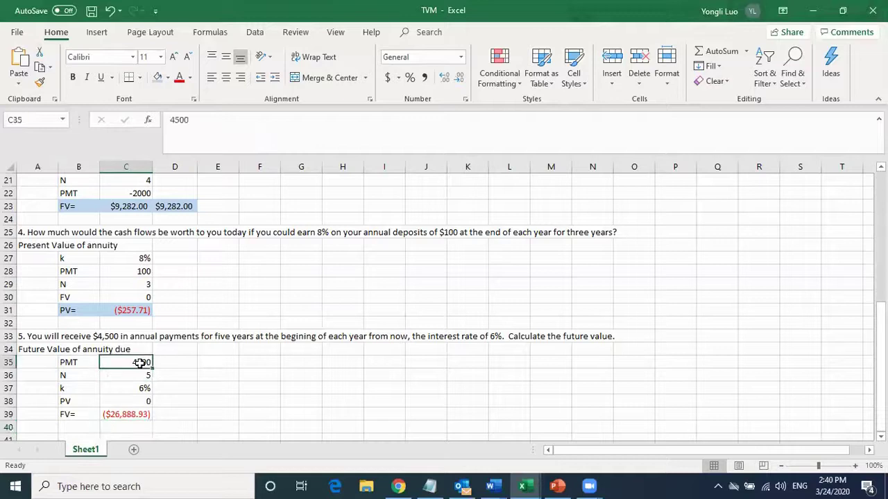
# Change the payment in C35 to -4500 so the future value shows positive $26,888.93.
pyautogui.click(175, 119)
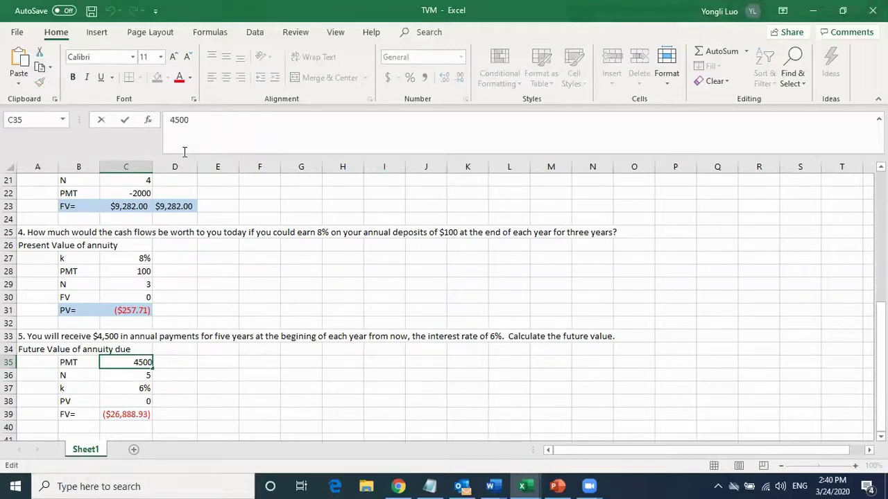
pyautogui.write('-')
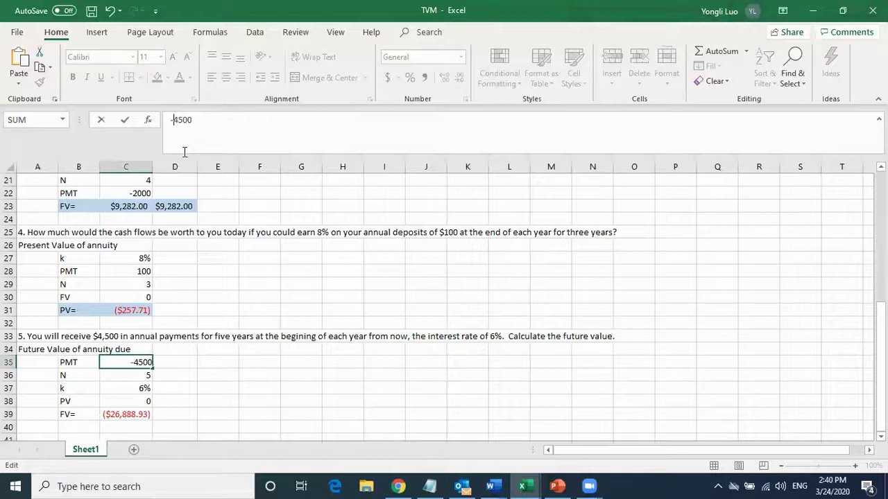
pyautogui.press('Return')
# Shade the FV= row B39:C39 light blue and recheck the FV formula in C39.
pyautogui.moveTo(74, 414); pyautogui.dragTo(135, 415)
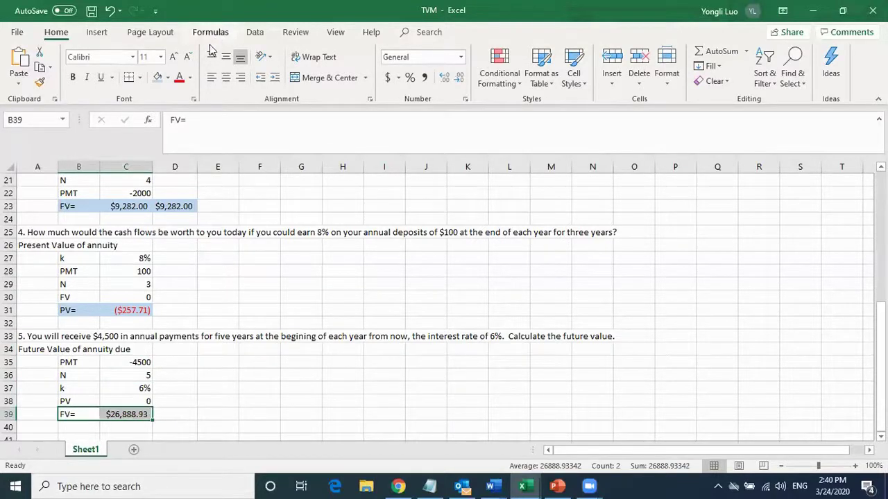
pyautogui.click(157, 77)
pyautogui.moveTo(202, 403); pyautogui.dragTo(208, 414)
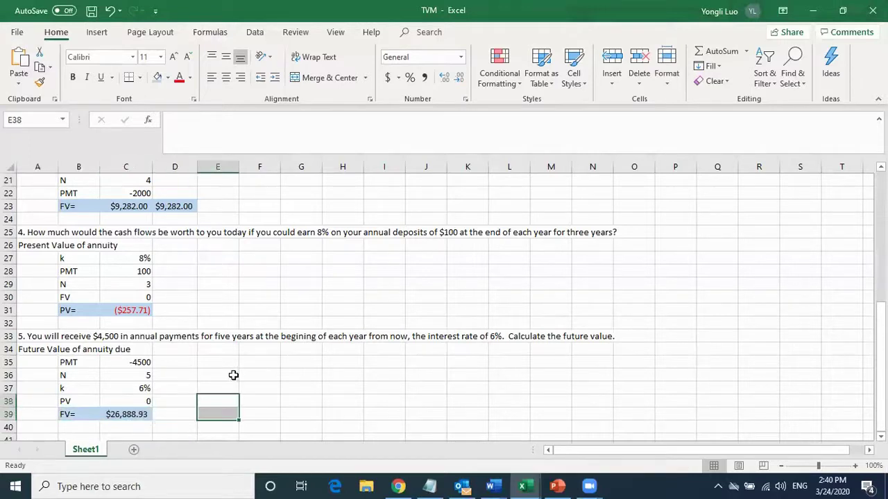
pyautogui.scroll(-1, 237, 361)
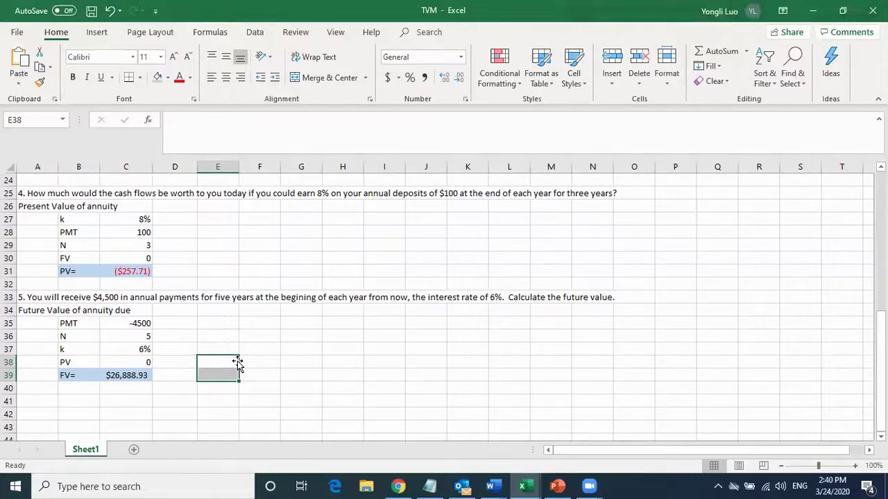
pyautogui.scroll(1, 237, 363)
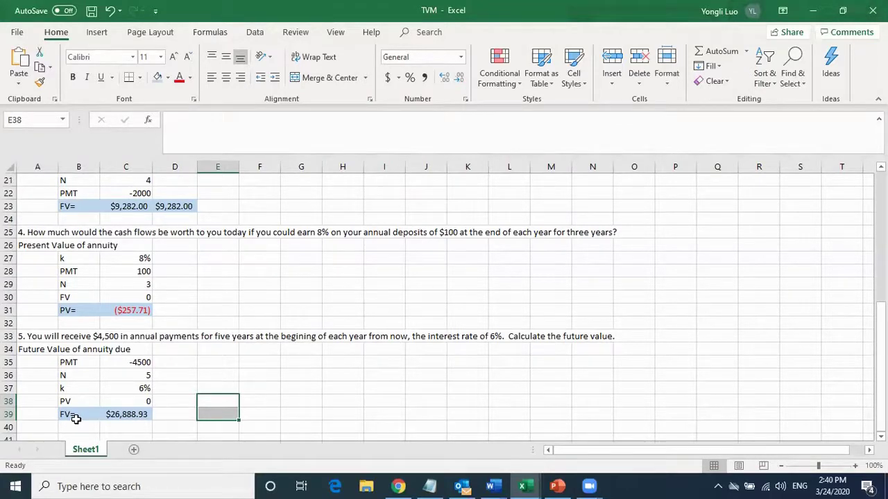
pyautogui.click(115, 413)
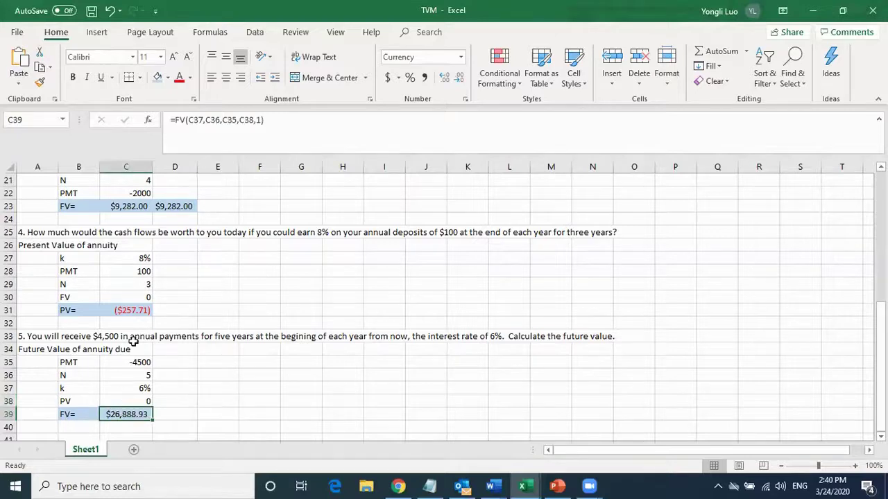
pyautogui.doubleClick(256, 121)
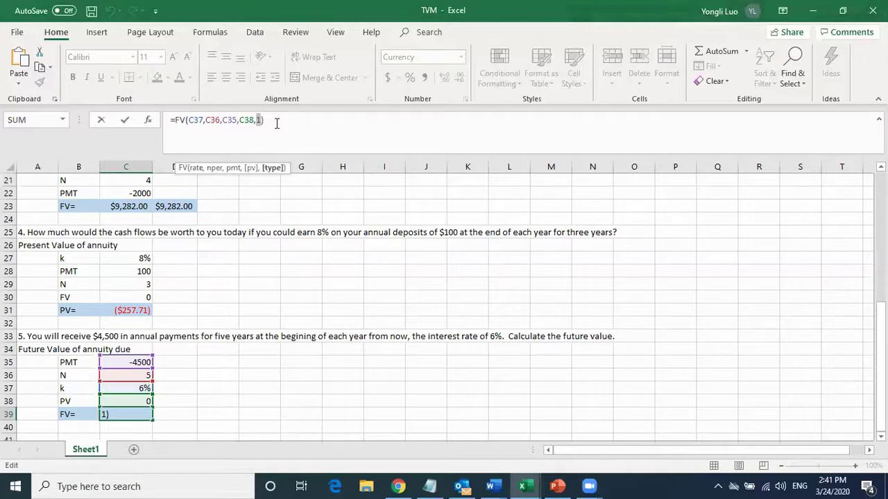
pyautogui.press('Return')
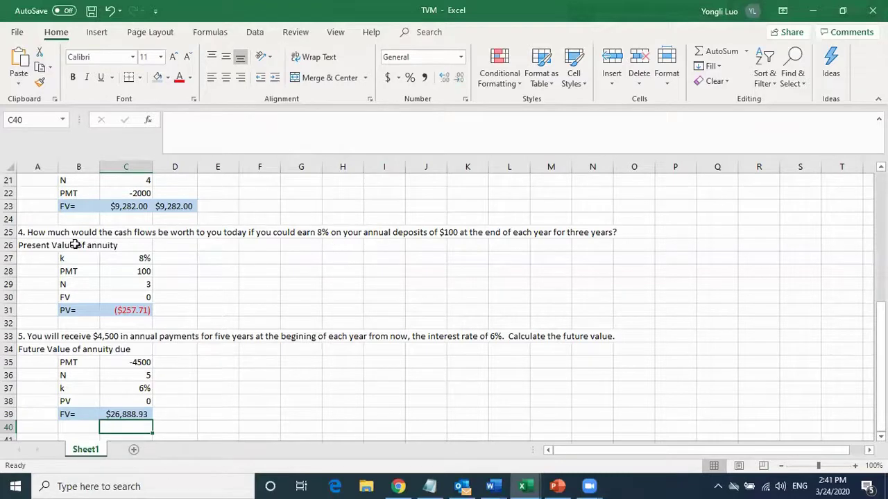
# Copy question 4's text into A41 and renumber it as question 6.
pyautogui.click(24, 234)
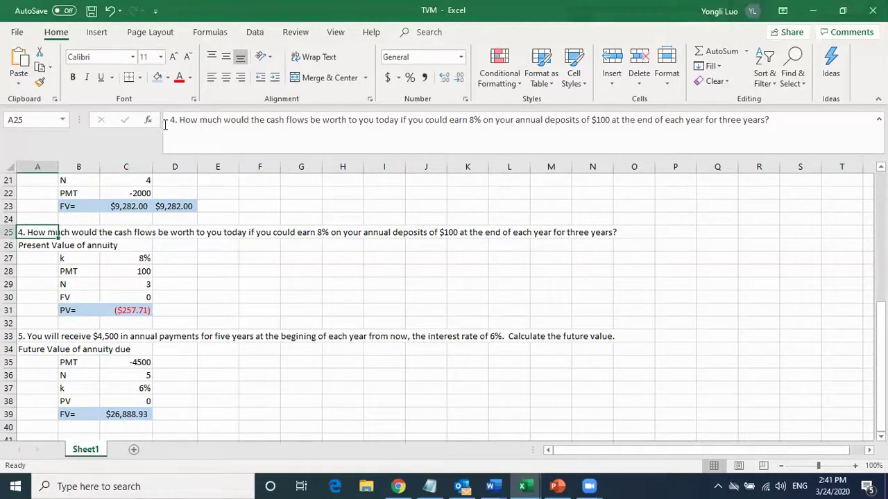
pyautogui.moveTo(171, 120); pyautogui.dragTo(779, 134)
pyautogui.rightClick(710, 125)
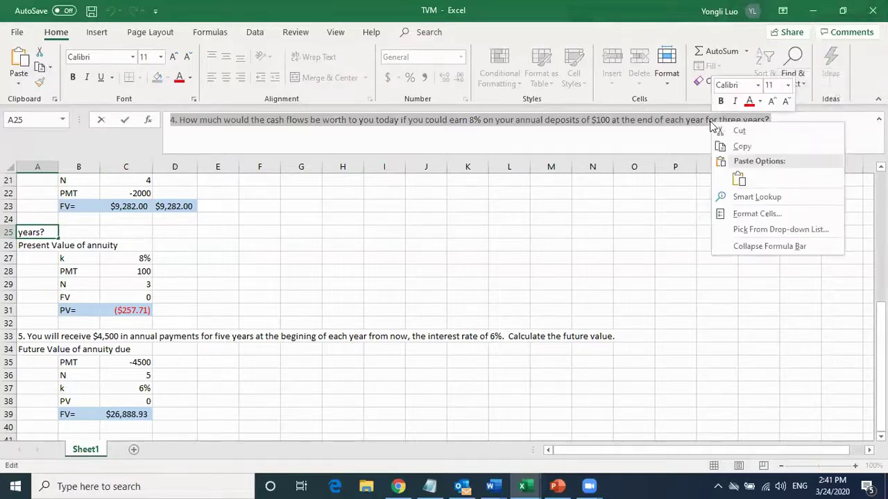
pyautogui.click(740, 147)
pyautogui.scroll(-1, 219, 361)
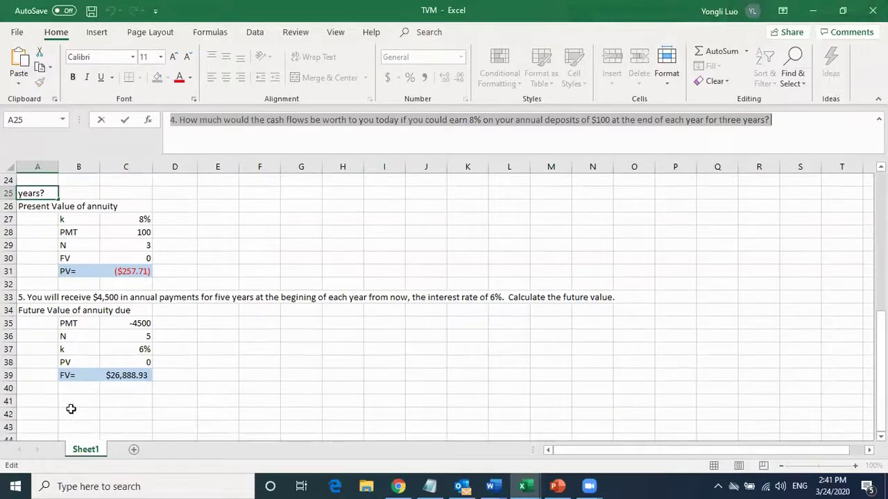
pyautogui.click(37, 401)
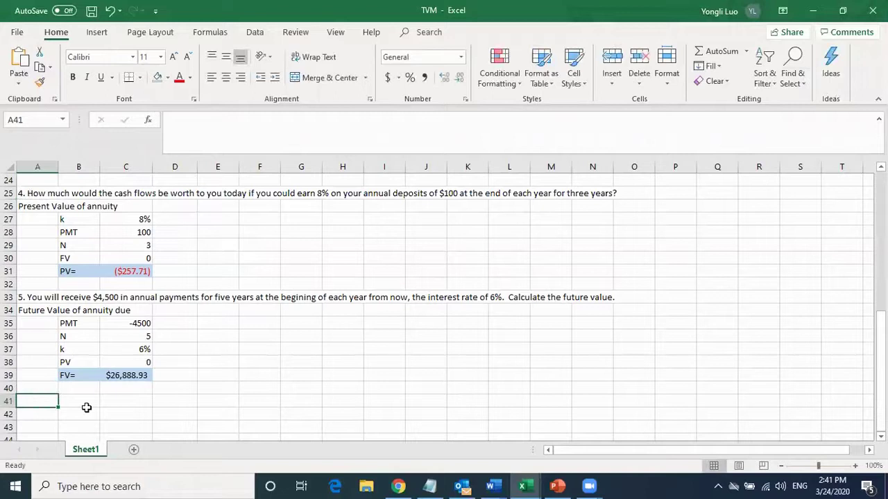
pyautogui.hotkey('ctrl', 'v')
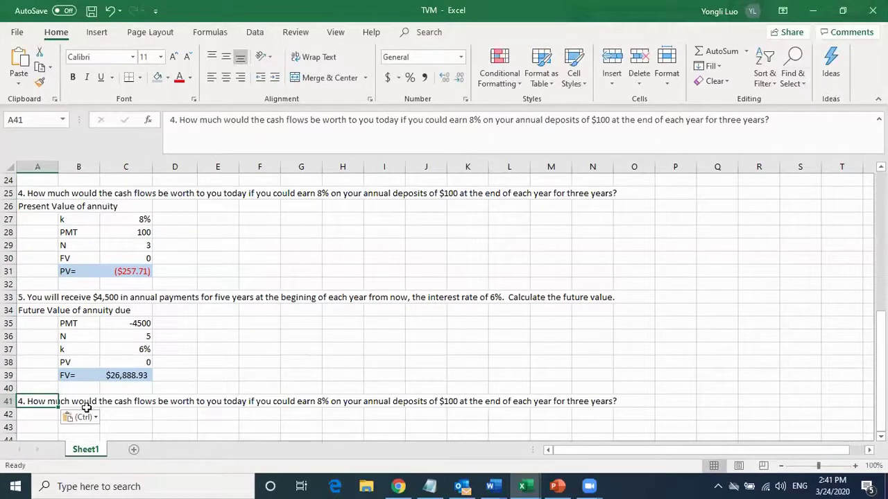
pyautogui.click(171, 119)
pyautogui.moveTo(171, 120); pyautogui.dragTo(174, 119)
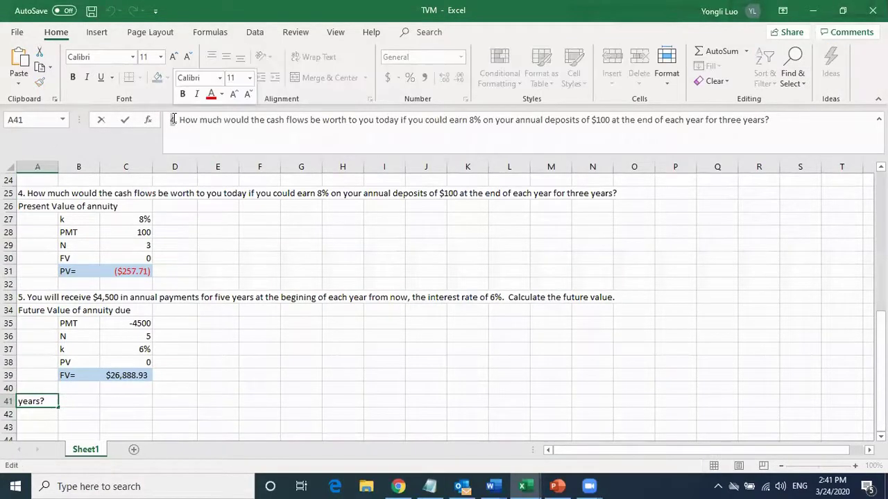
pyautogui.write('6')
pyautogui.click(340, 246)
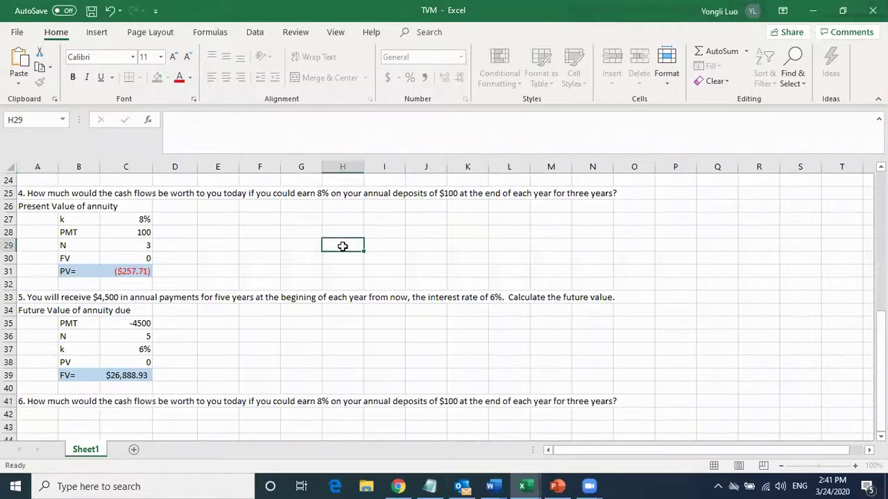
# Change the question 6 wording from 'end' to 'begining' of each year.
pyautogui.scroll(-1, 216, 380)
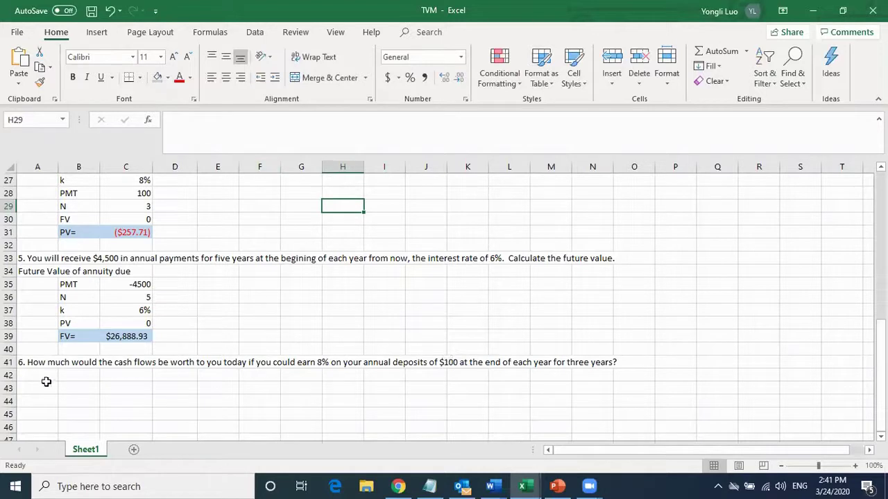
pyautogui.click(26, 363)
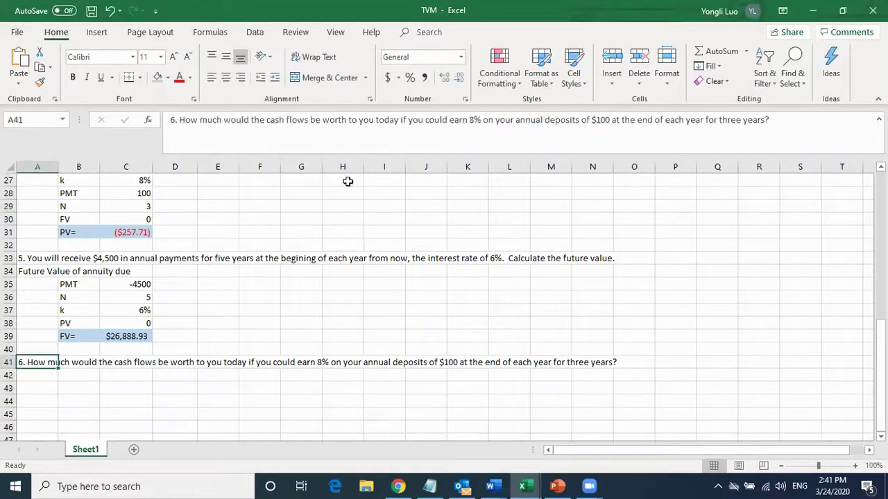
pyautogui.click(645, 120)
pyautogui.doubleClick(645, 119)
pyautogui.write('b')
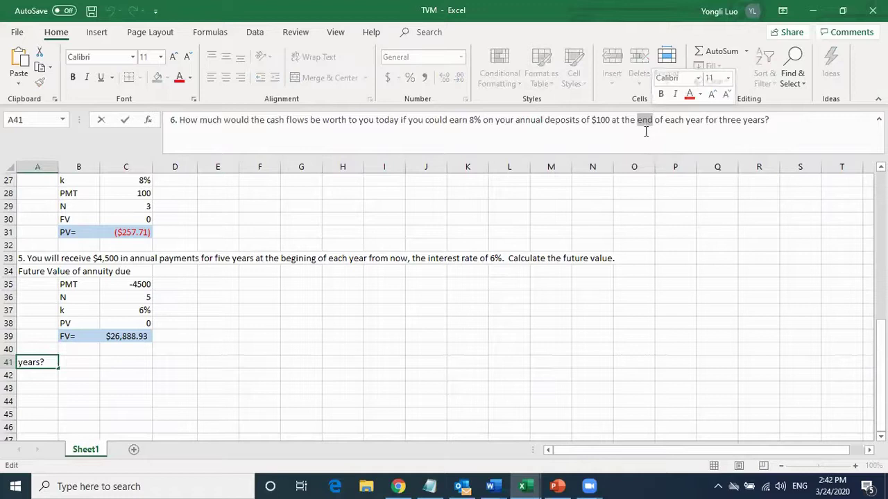
pyautogui.write('egining')
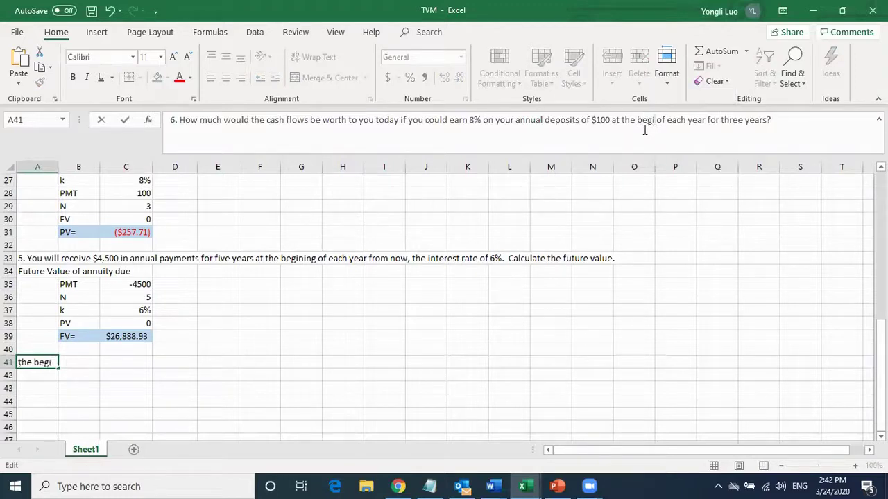
pyautogui.click(725, 270)
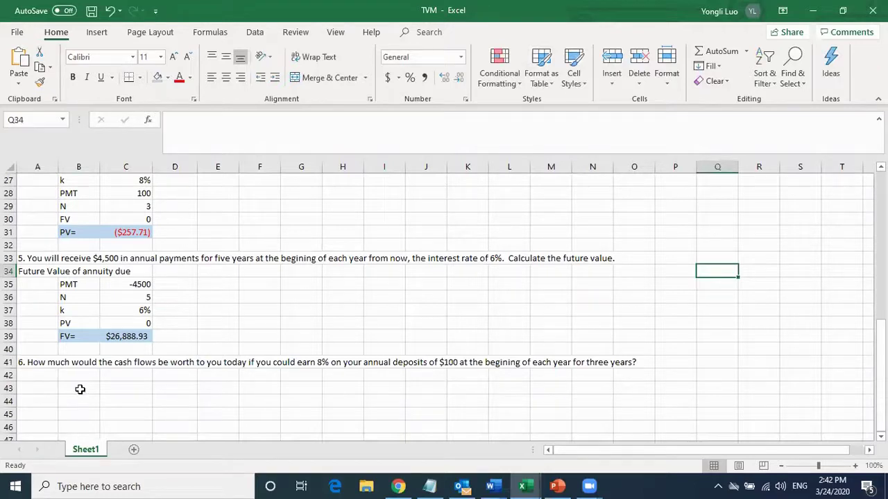
# Copy the 'Present Value of annuity' heading into A42 and append ' due'.
pyautogui.scroll(1, 67, 266)
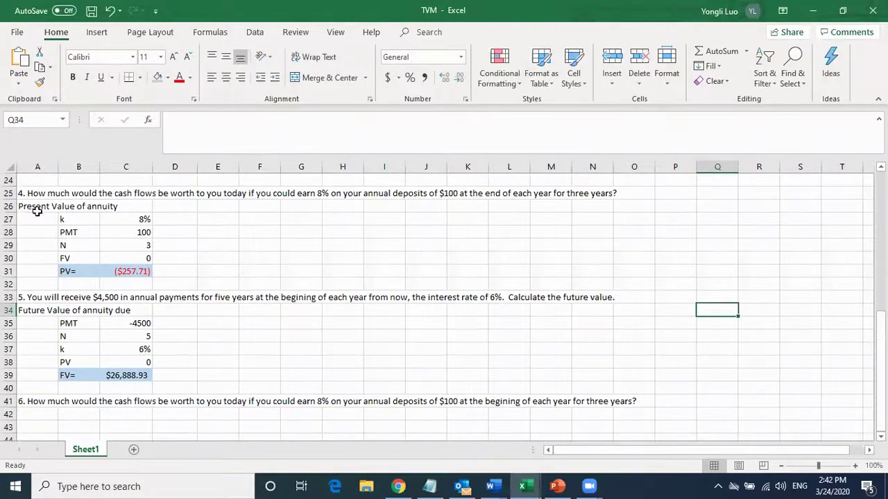
pyautogui.click(35, 206)
pyautogui.moveTo(281, 121); pyautogui.dragTo(154, 121)
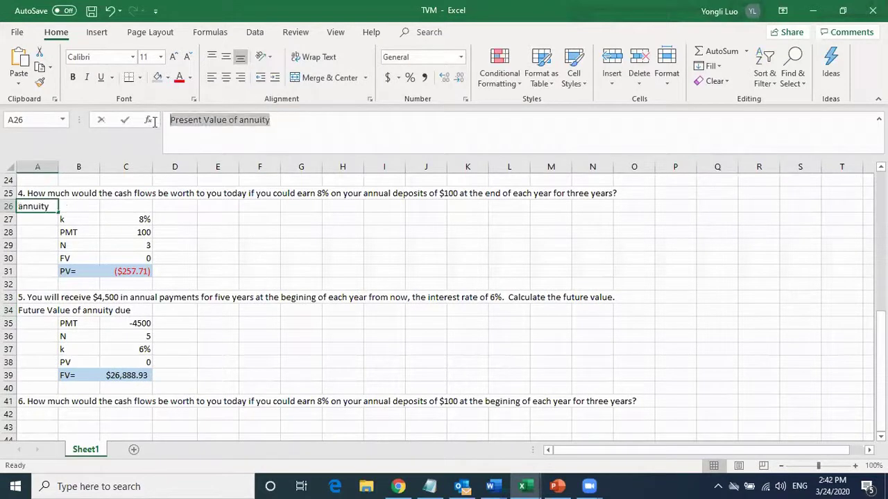
pyautogui.rightClick(210, 118)
pyautogui.click(234, 142)
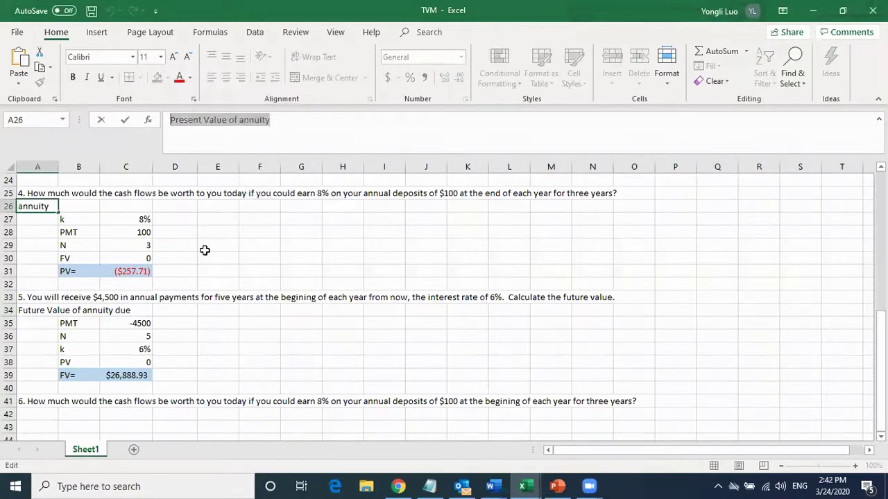
pyautogui.scroll(-1, 205, 250)
pyautogui.click(39, 377)
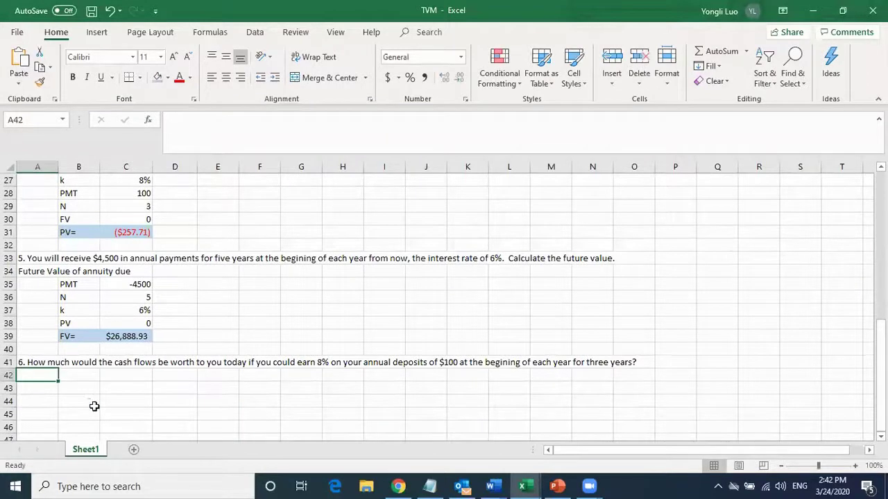
pyautogui.hotkey('ctrl', 'v')
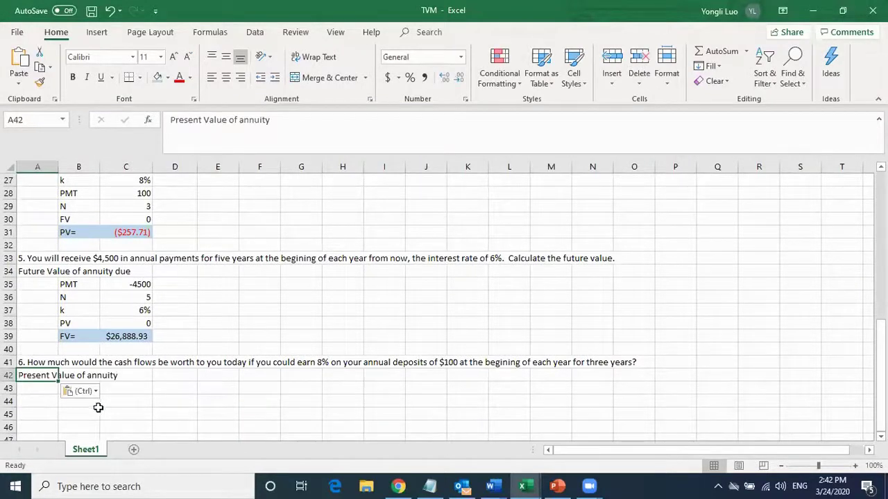
pyautogui.click(300, 119)
pyautogui.write('due')
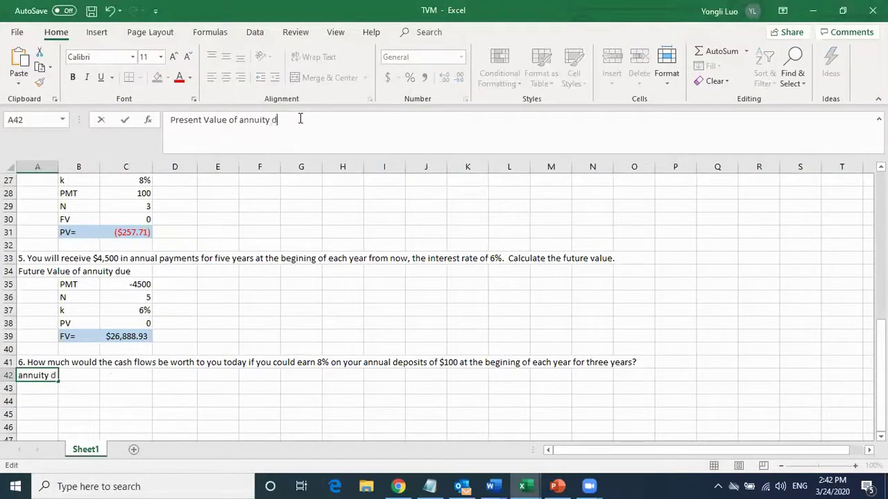
pyautogui.click(199, 404)
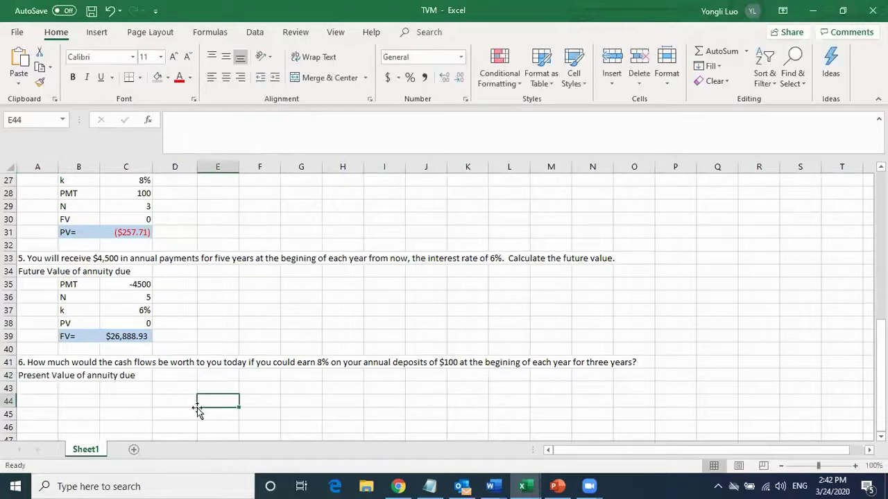
pyautogui.click(86, 390)
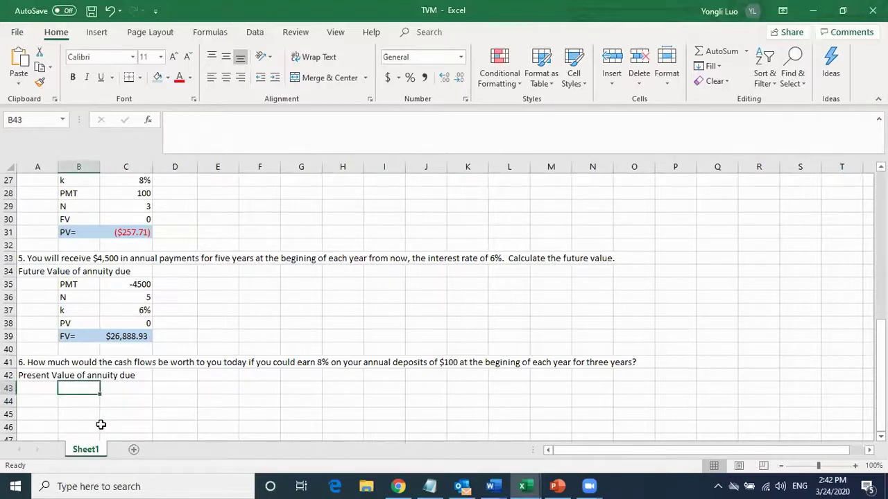
# Label B43 'PV=' and enter =PV(8%,3,100,0,1) in C43, giving ($278.33).
pyautogui.write('PV')
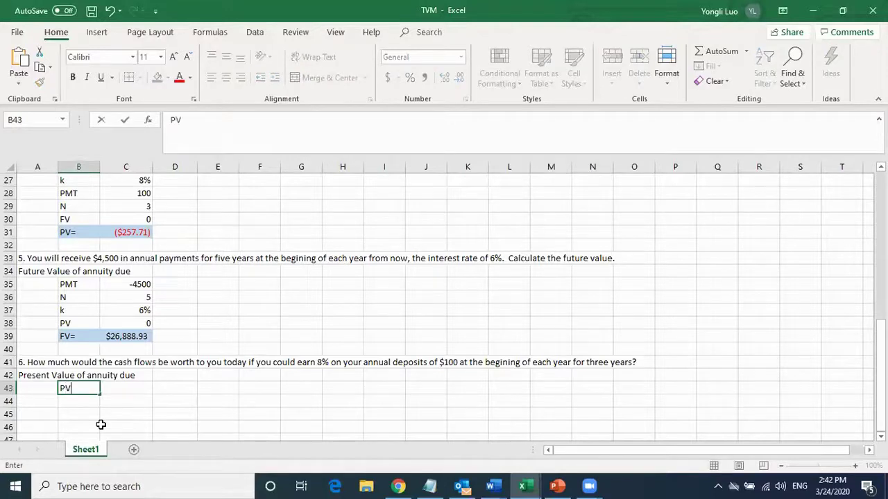
pyautogui.write('=')
pyautogui.click(135, 390)
pyautogui.write('=PV(')
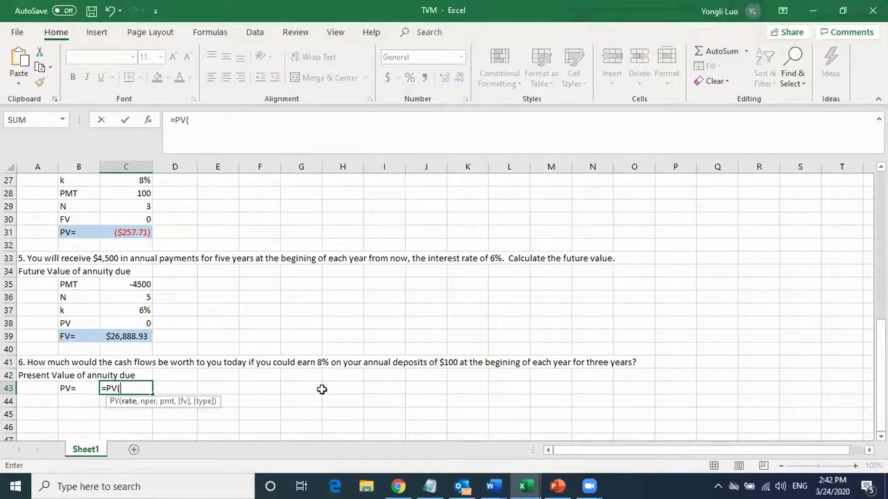
pyautogui.write('8%,')
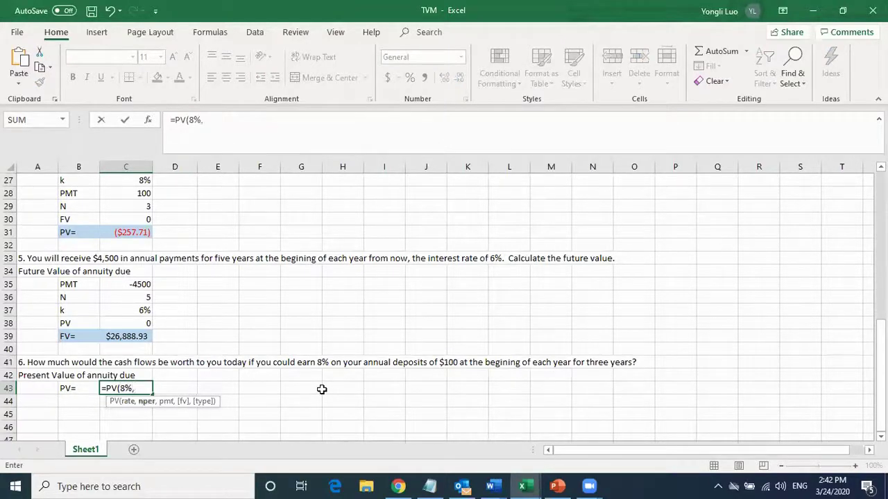
pyautogui.write('3,')
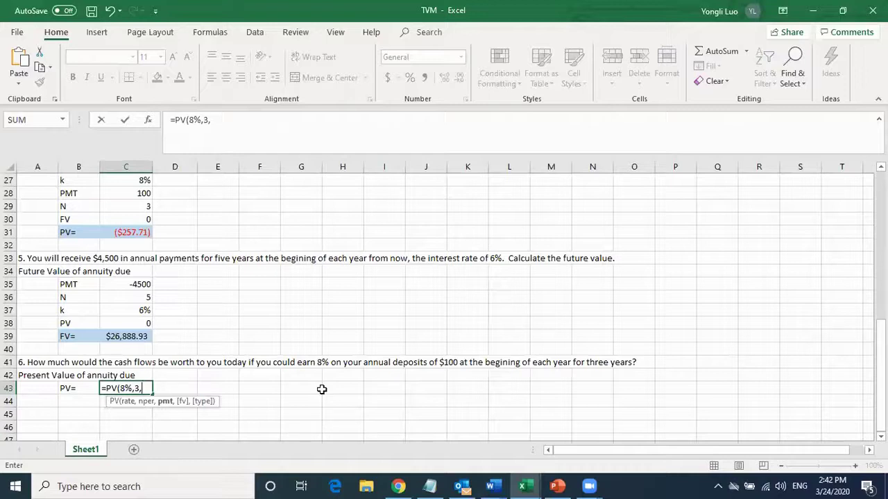
pyautogui.write('100,0')
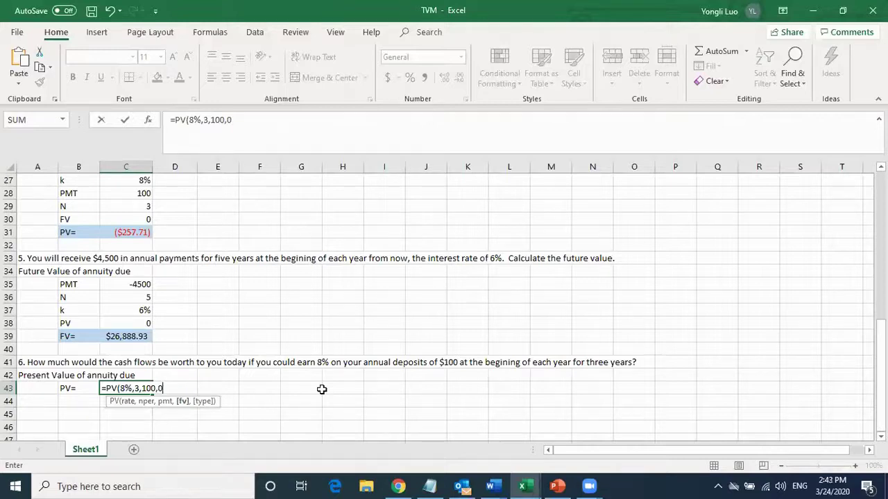
pyautogui.write(',')
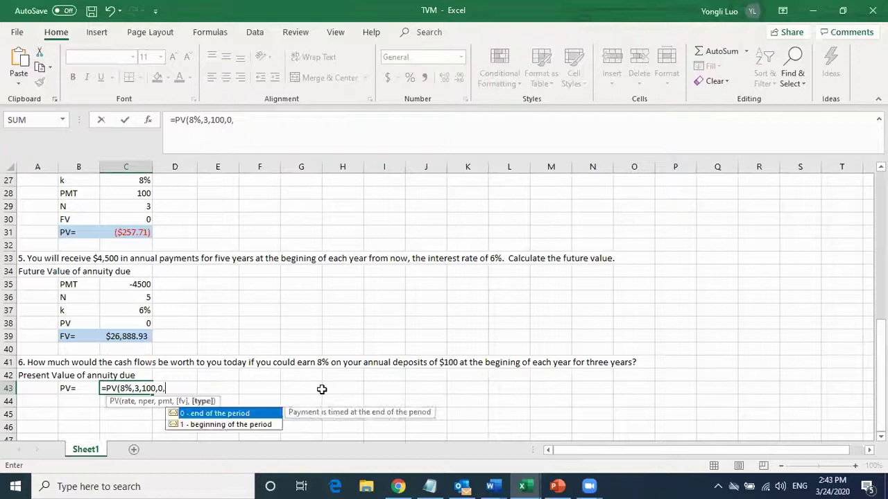
pyautogui.write('1')
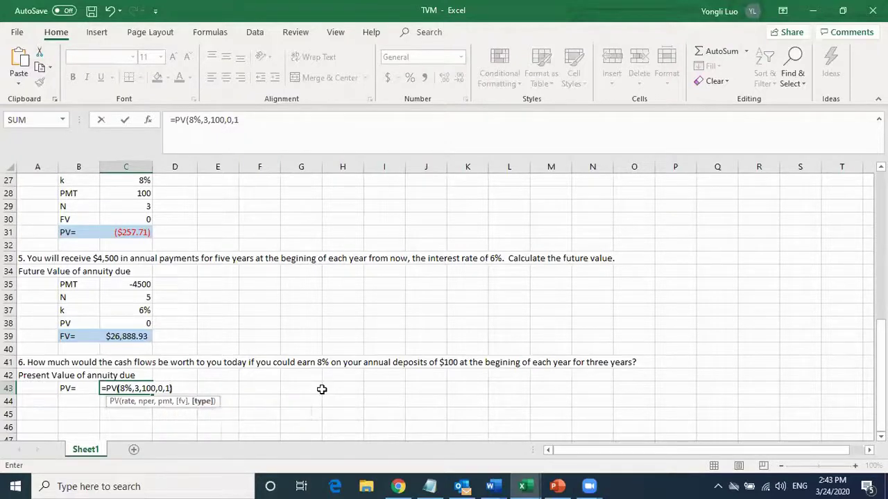
pyautogui.write(')')
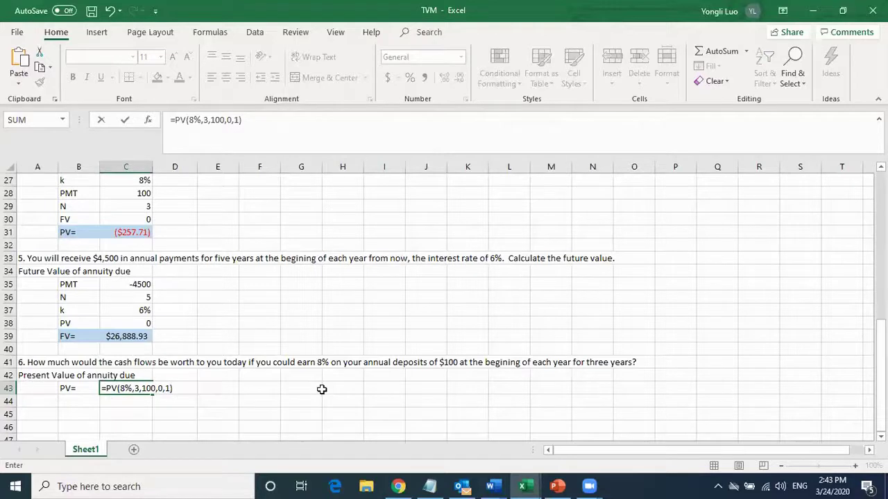
pyautogui.press('Return')
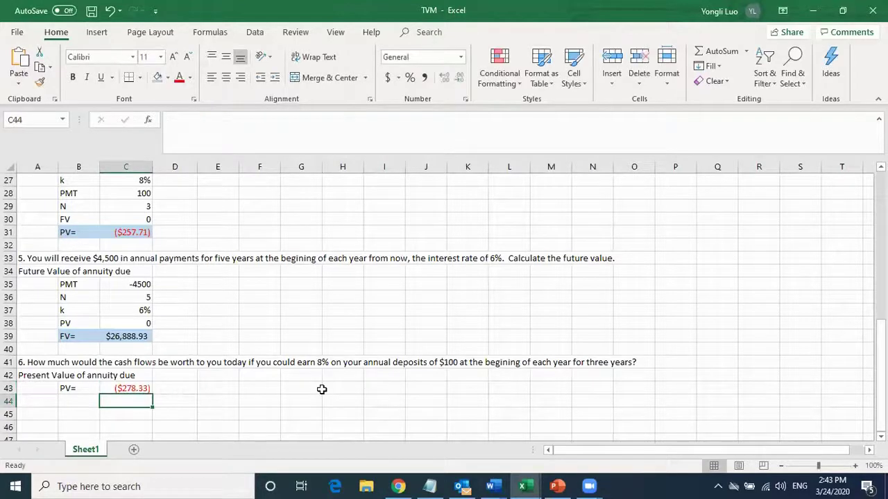